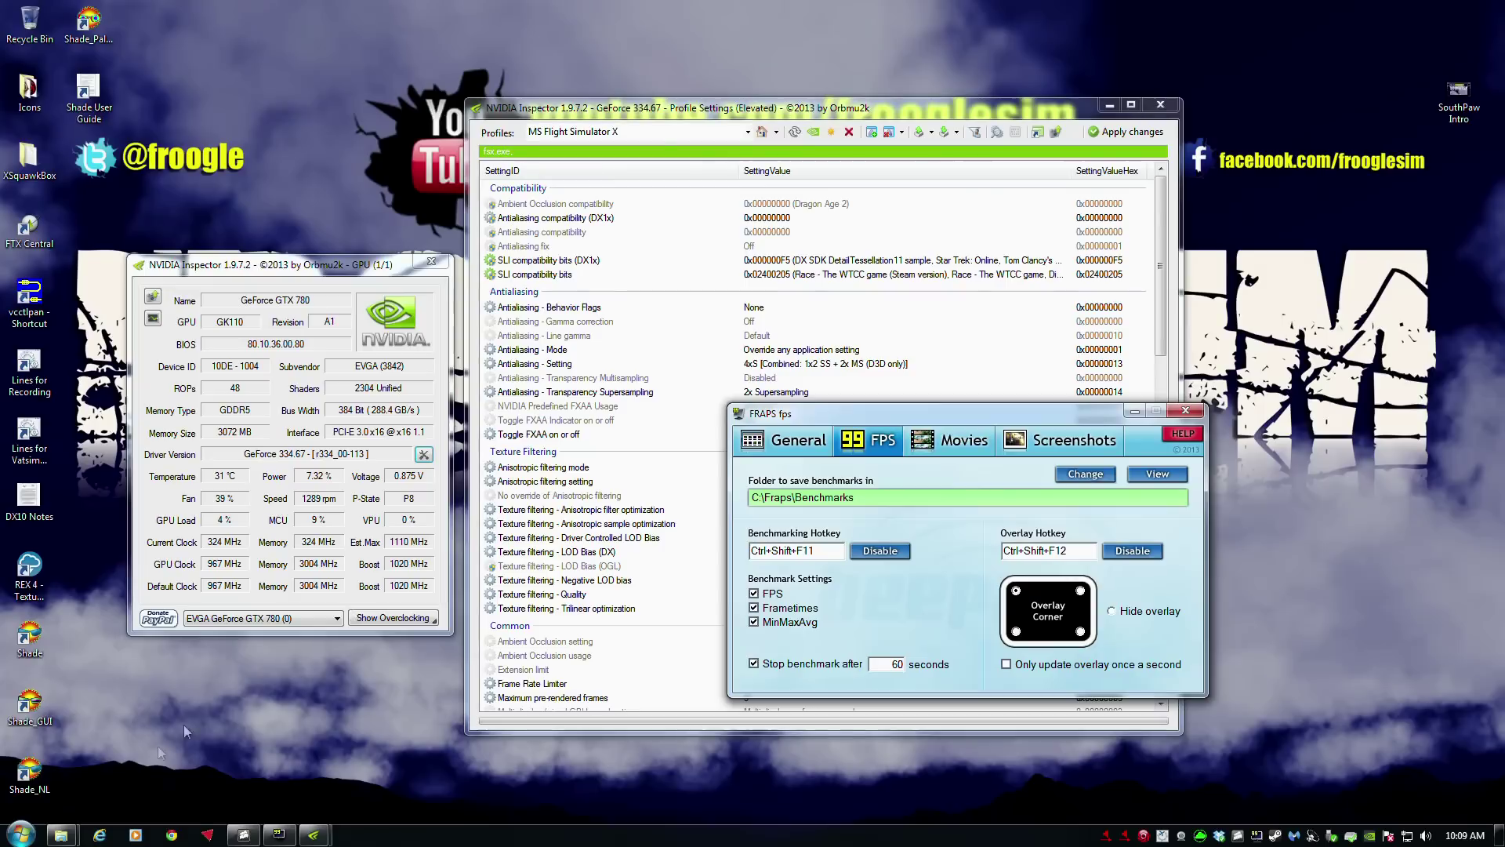
- Browse in Windows Explorer to the user profile's AppData\Roaming\Microsoft\FSX folder
{"action": "mouse_move", "coordinate": [61, 834]}
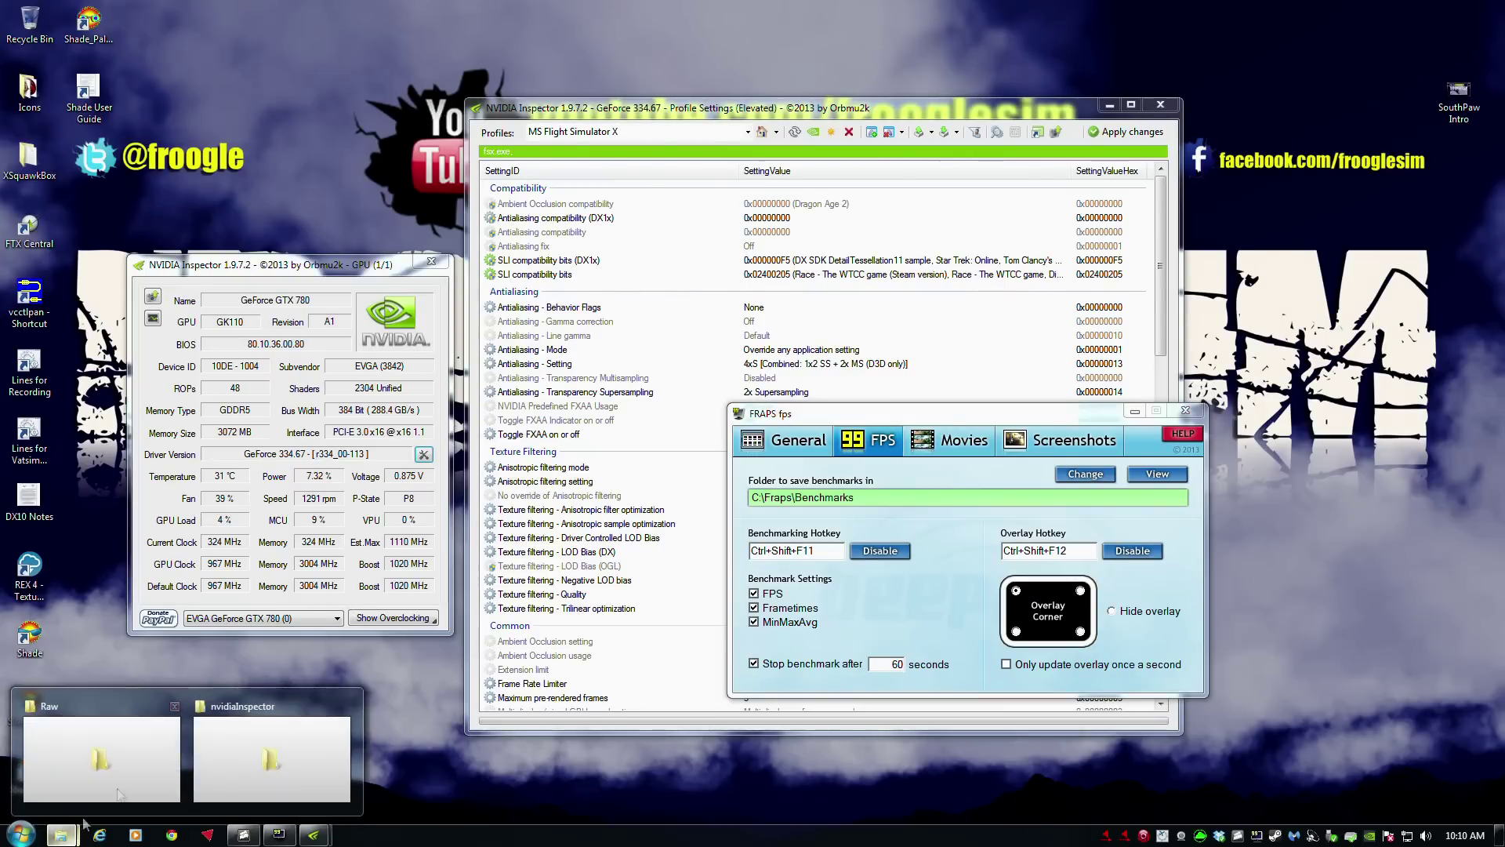
{"action": "left_click", "coordinate": [135, 737]}
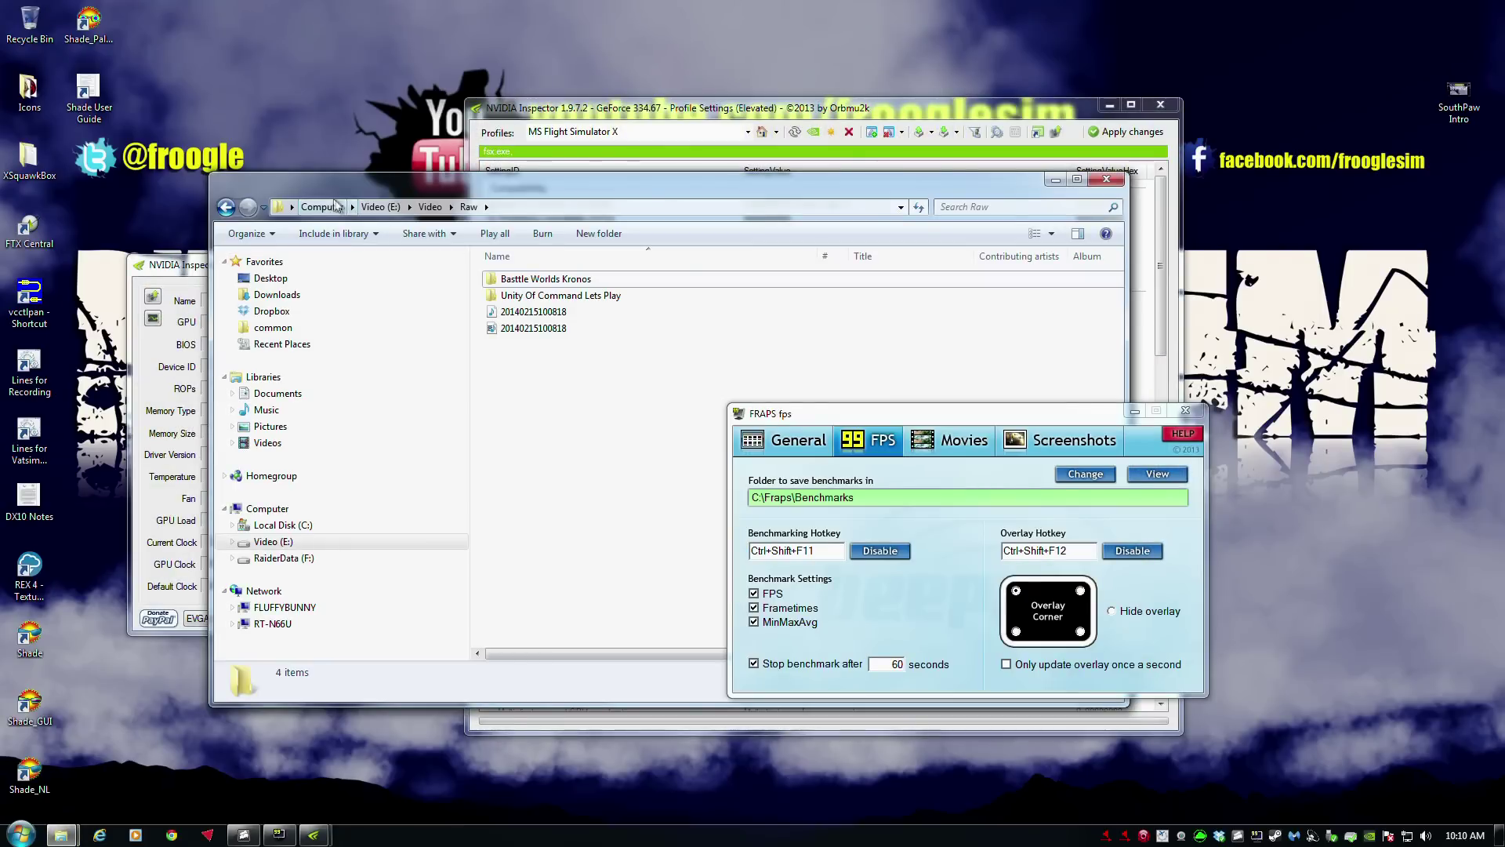
{"action": "left_click", "coordinate": [292, 207]}
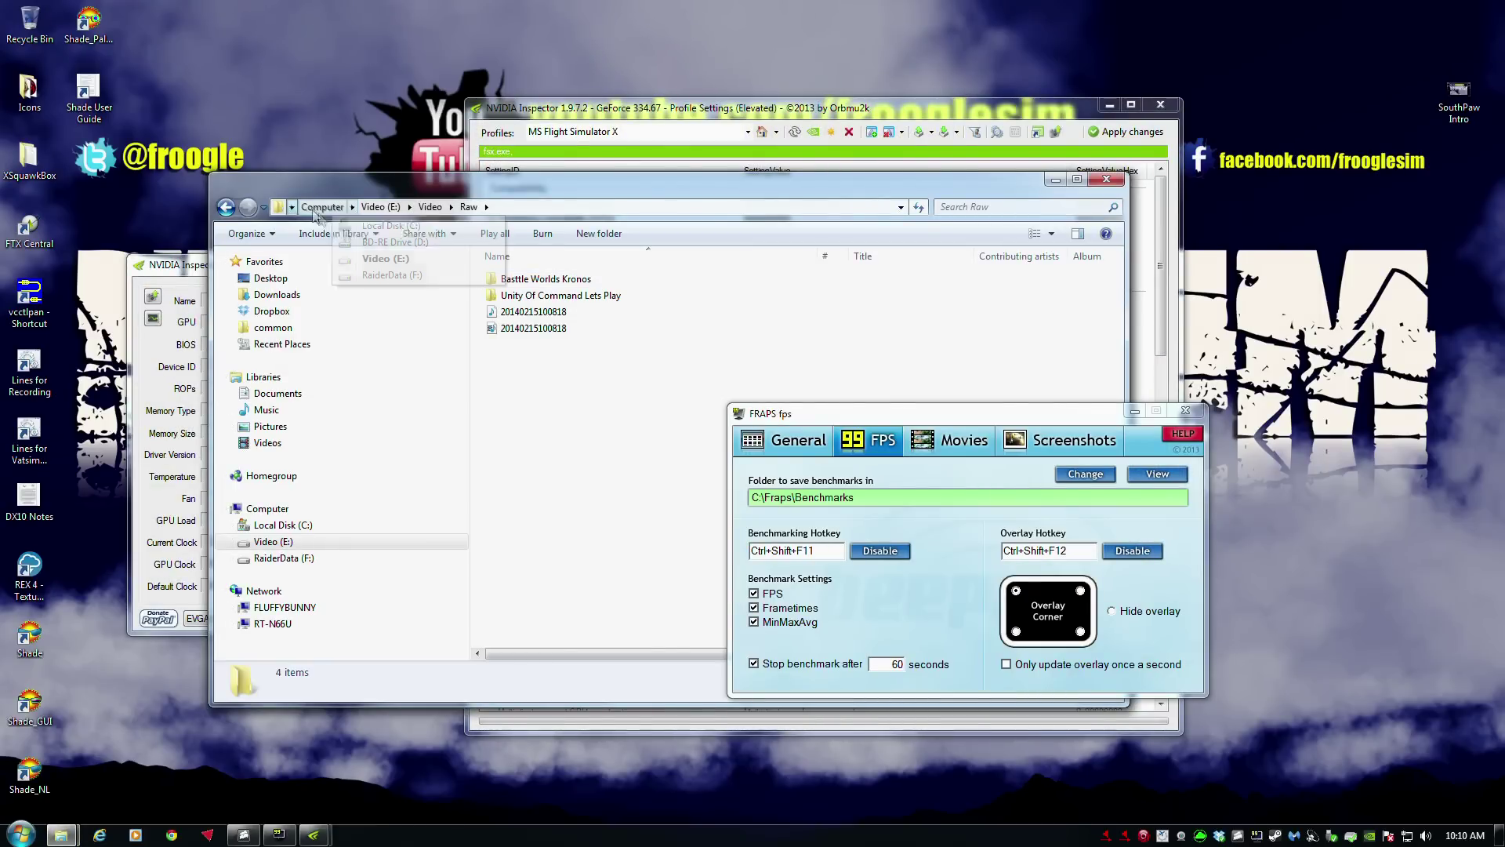
{"action": "left_click", "coordinate": [309, 283]}
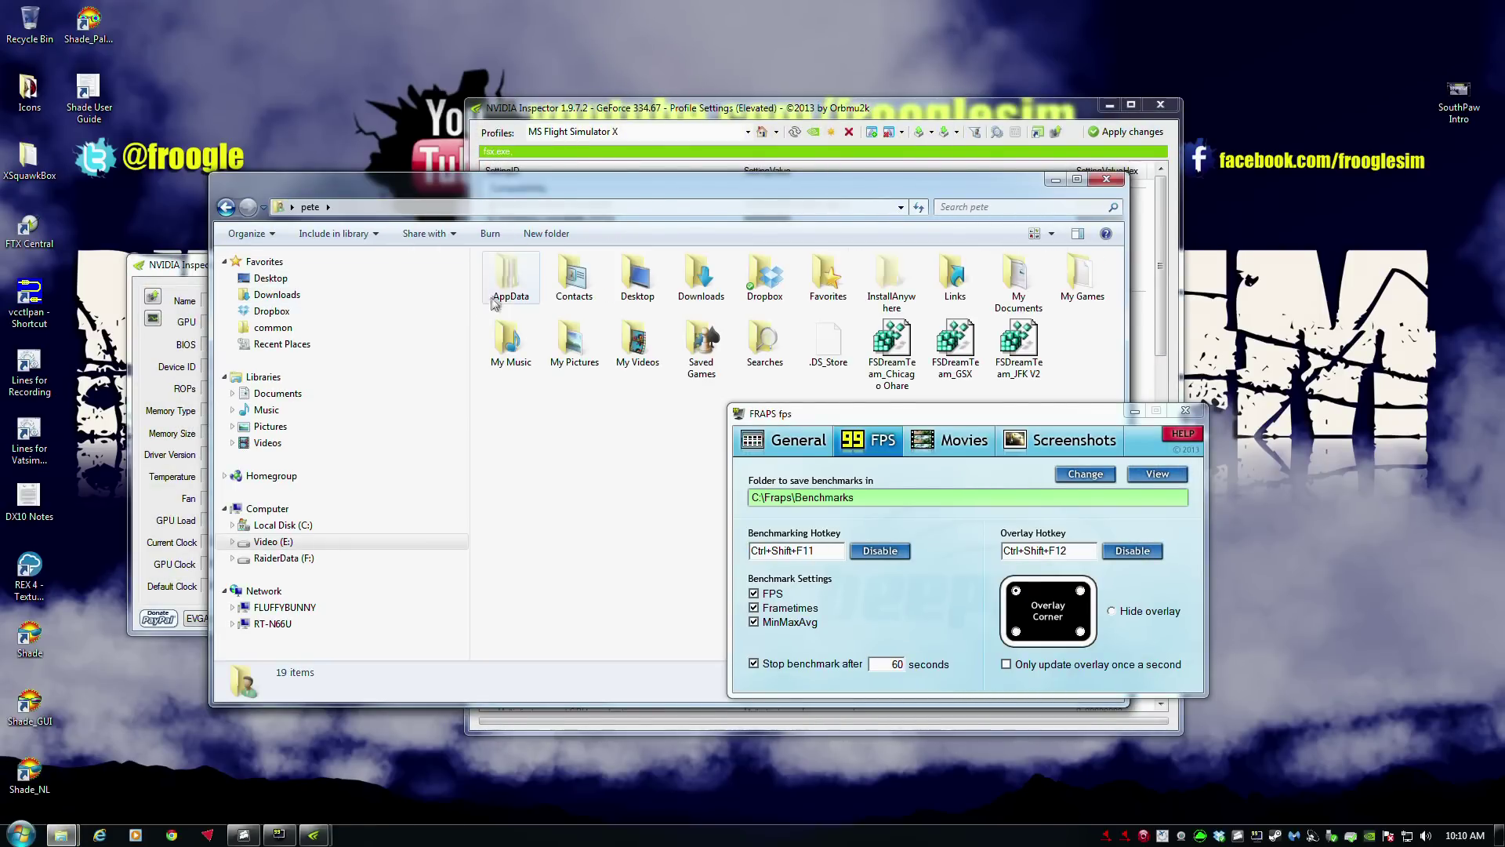
{"action": "double_click", "coordinate": [510, 274]}
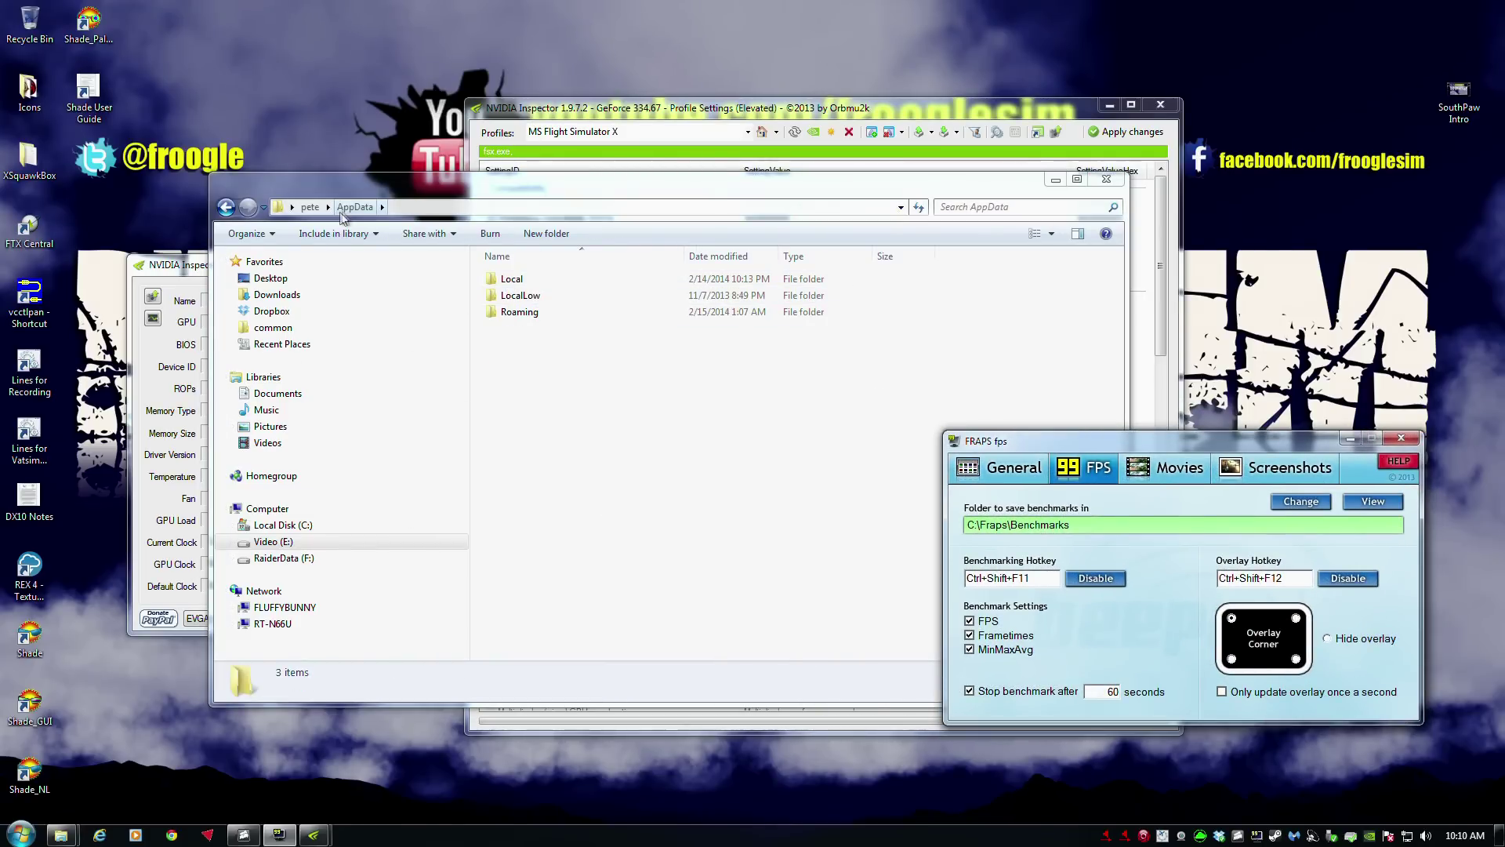
{"action": "double_click", "coordinate": [506, 311]}
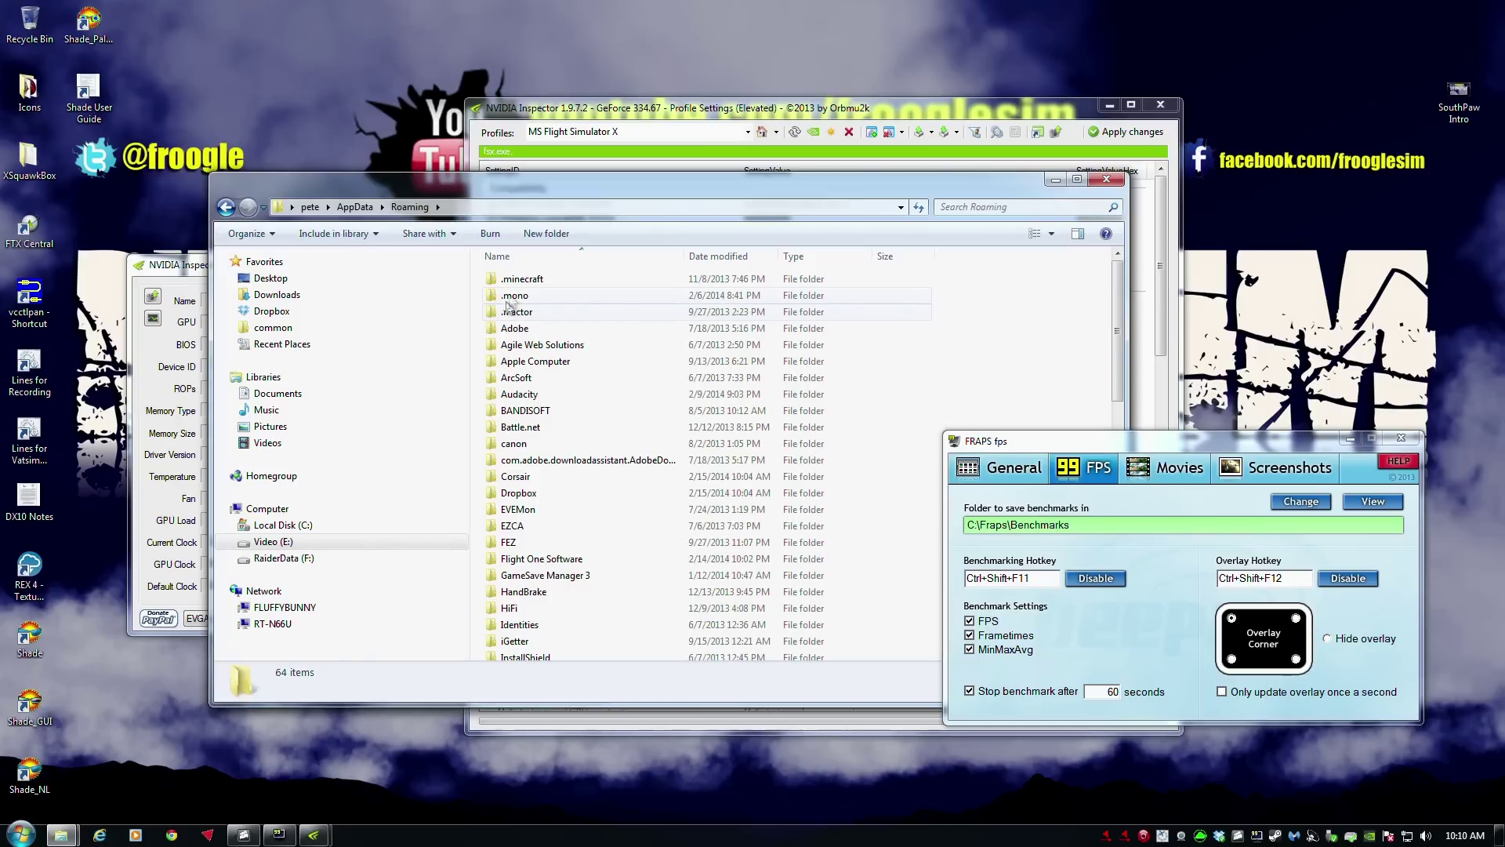
{"action": "scroll", "coordinate": [521, 510], "scroll_direction": "down", "scroll_amount": 3}
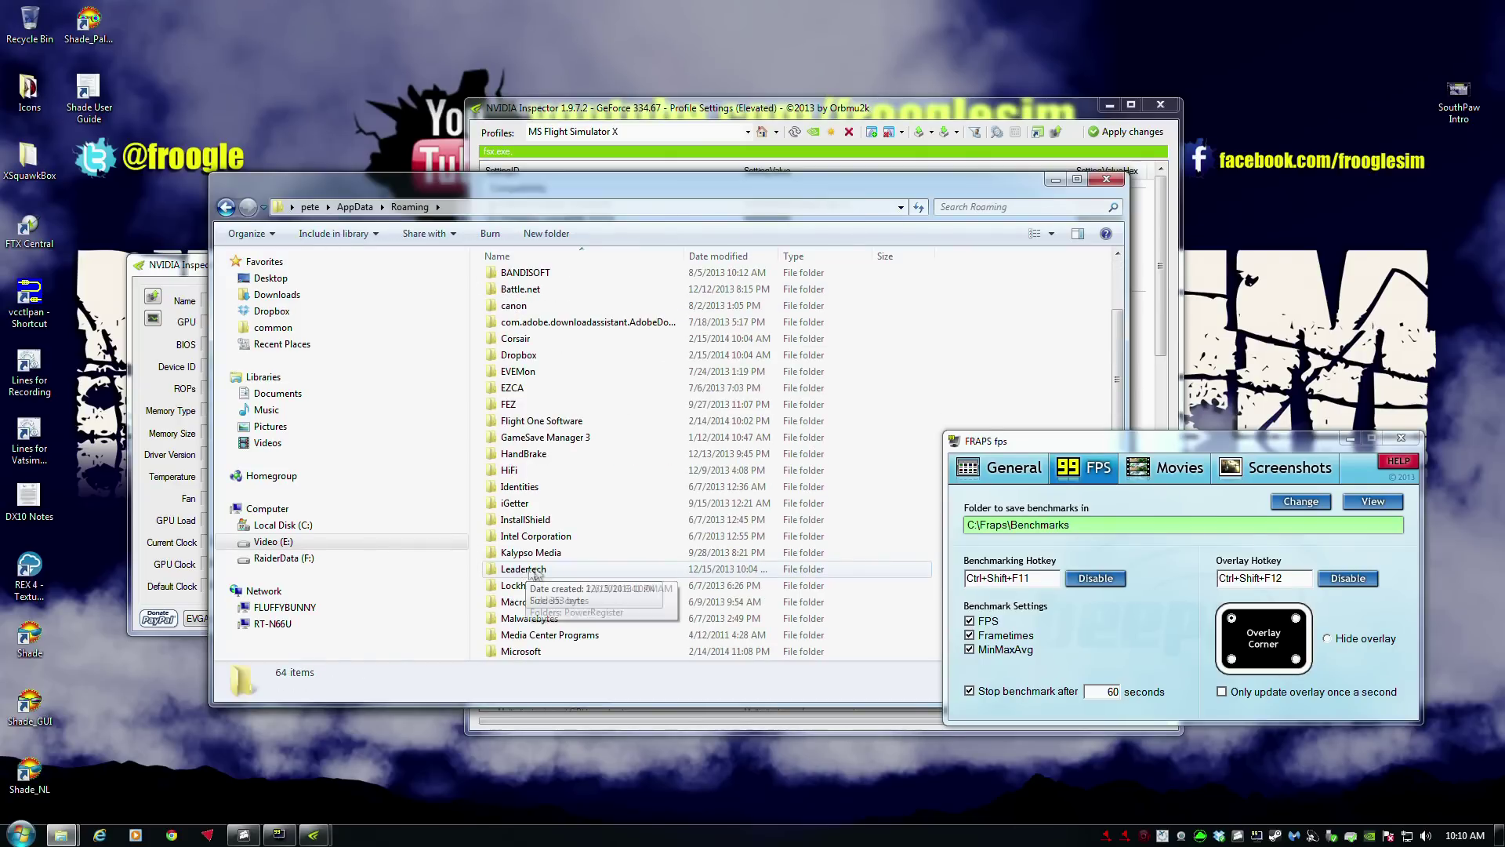
{"action": "double_click", "coordinate": [521, 651]}
{"action": "double_click", "coordinate": [521, 344]}
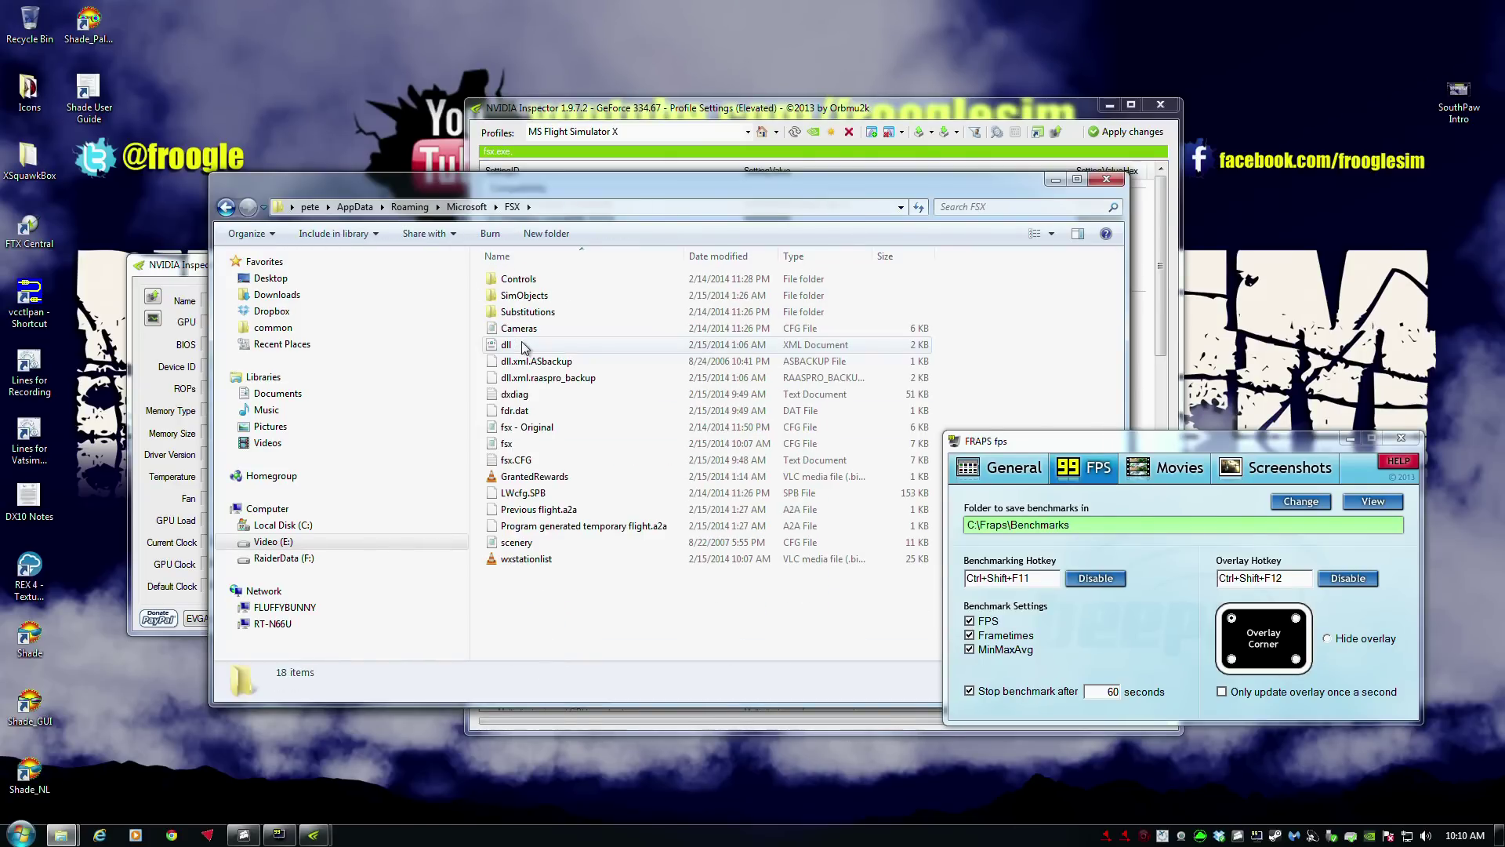
- Open the fsx CFG file in Notepad and highlight the WideViewAspect=True line in the [Display] section
{"action": "left_click", "coordinate": [533, 444]}
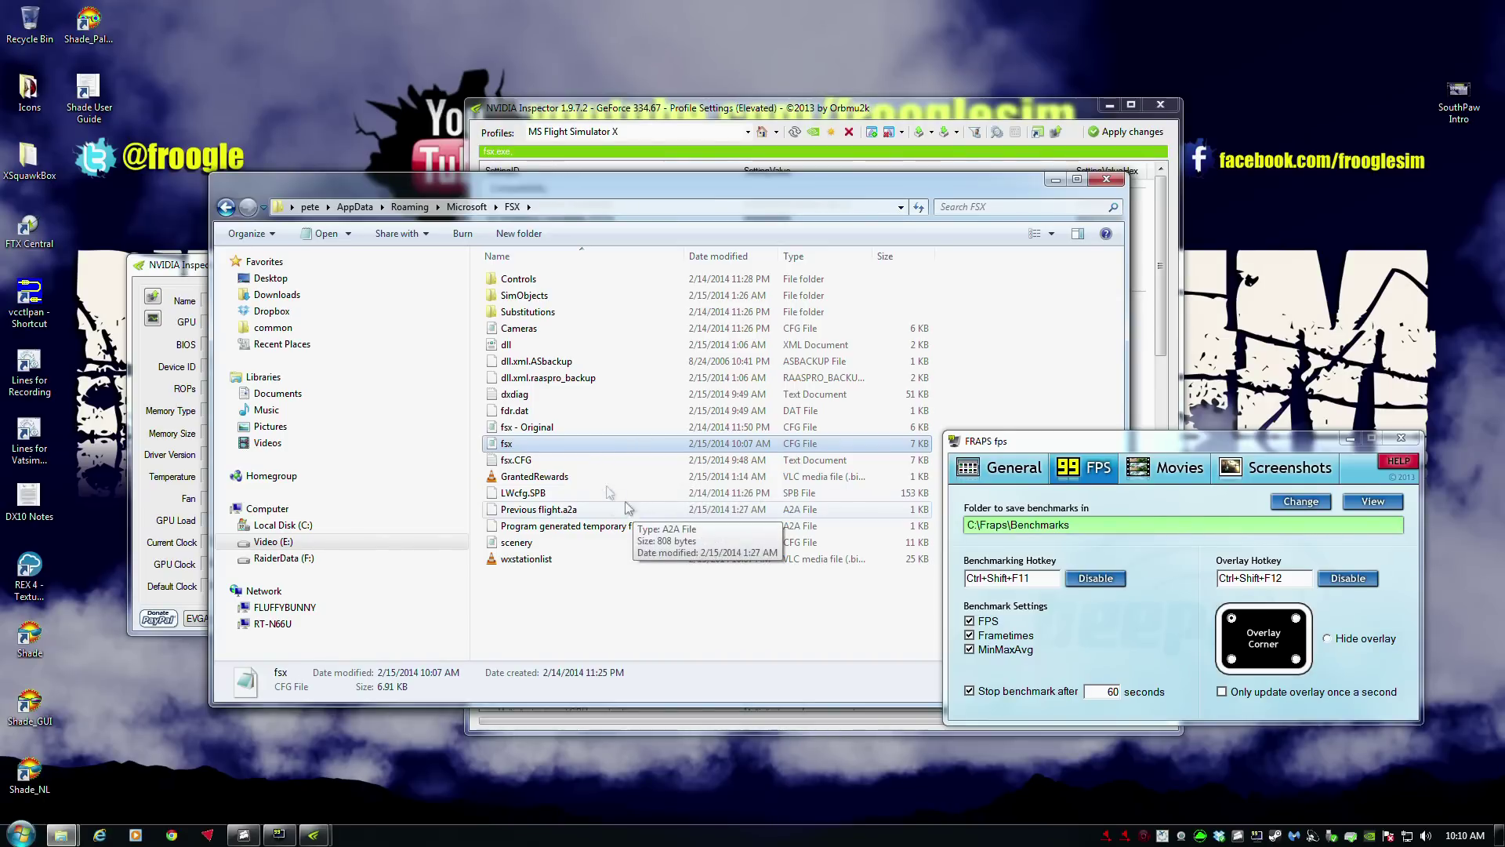
{"action": "left_click", "coordinate": [537, 428]}
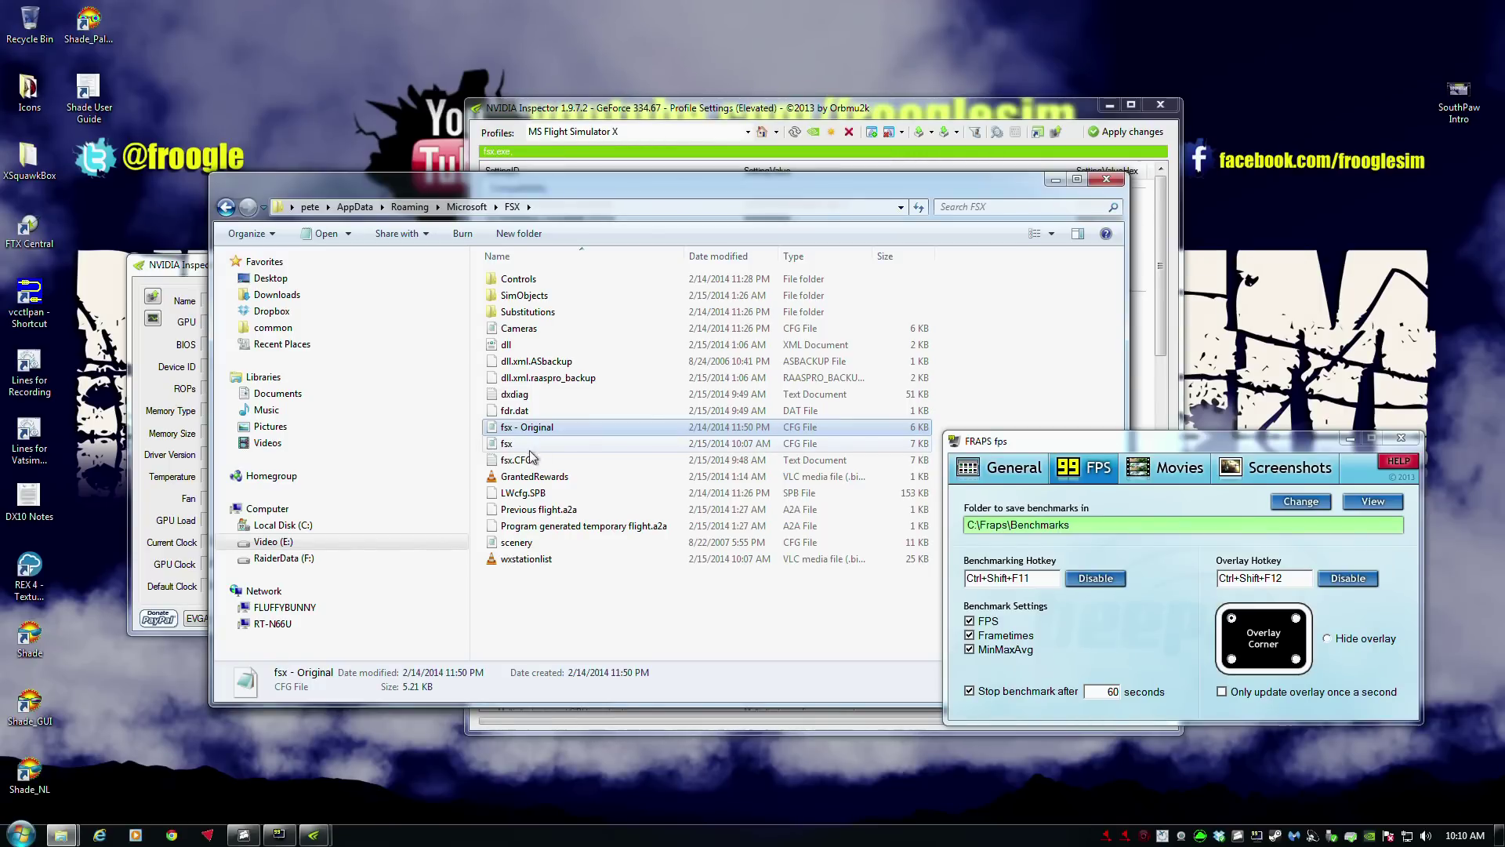
{"action": "left_click", "coordinate": [533, 444]}
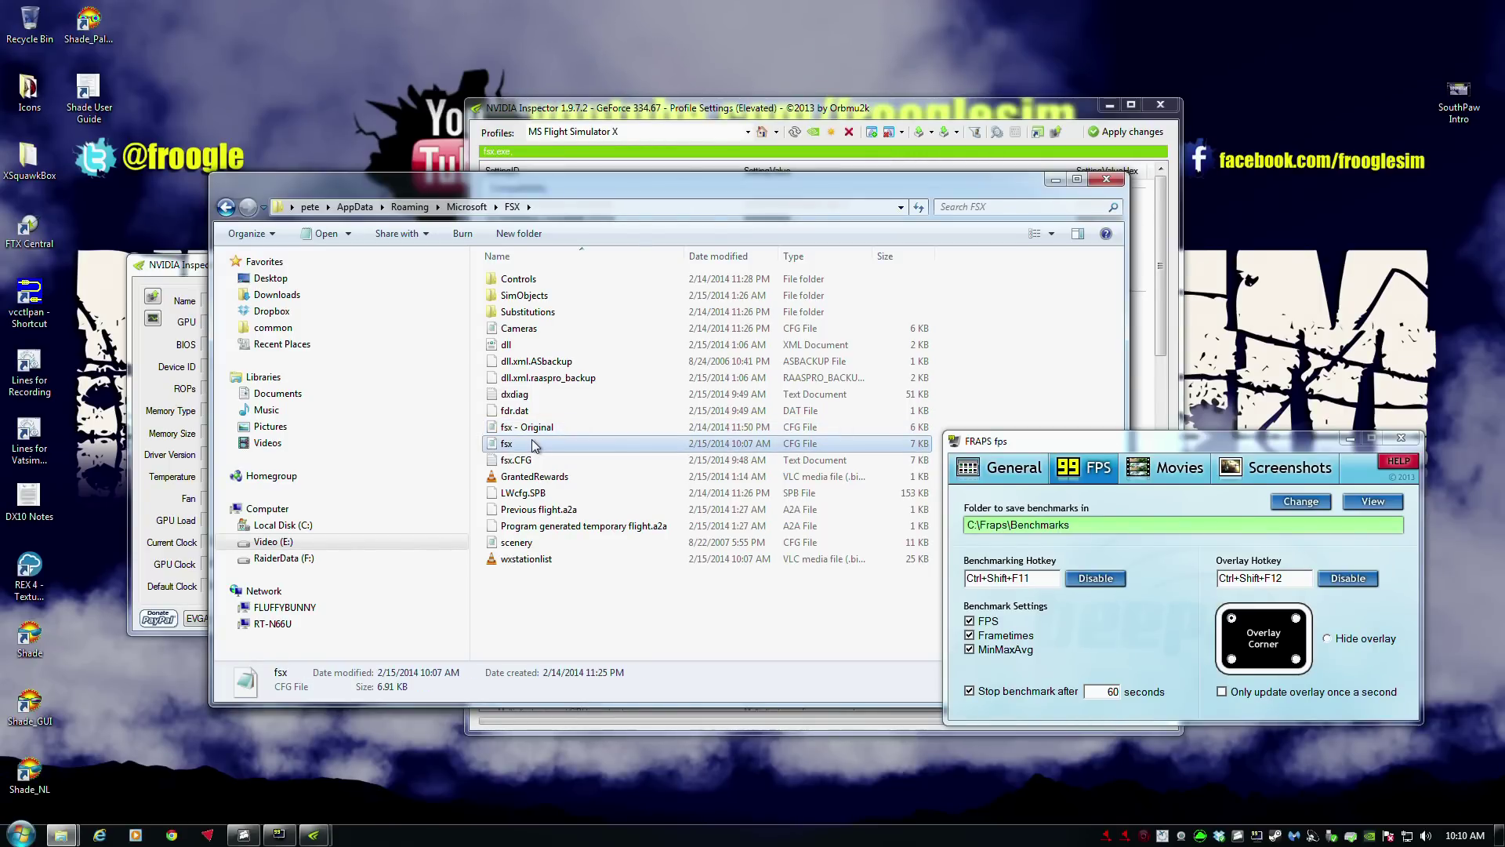
{"action": "double_click", "coordinate": [536, 447]}
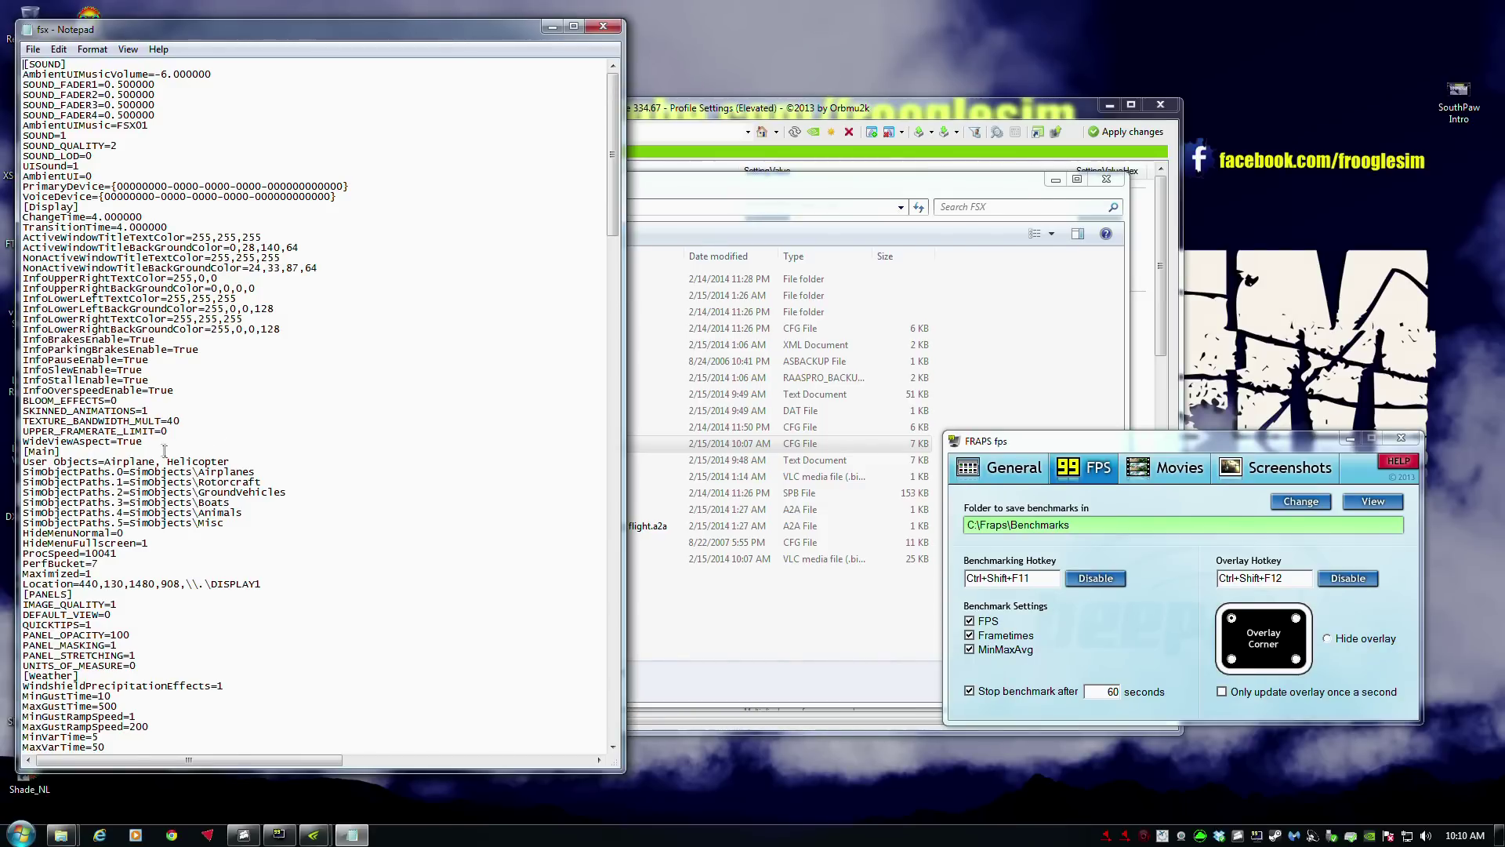
{"action": "left_click_drag", "start_coordinate": [143, 441], "coordinate": [26, 445]}
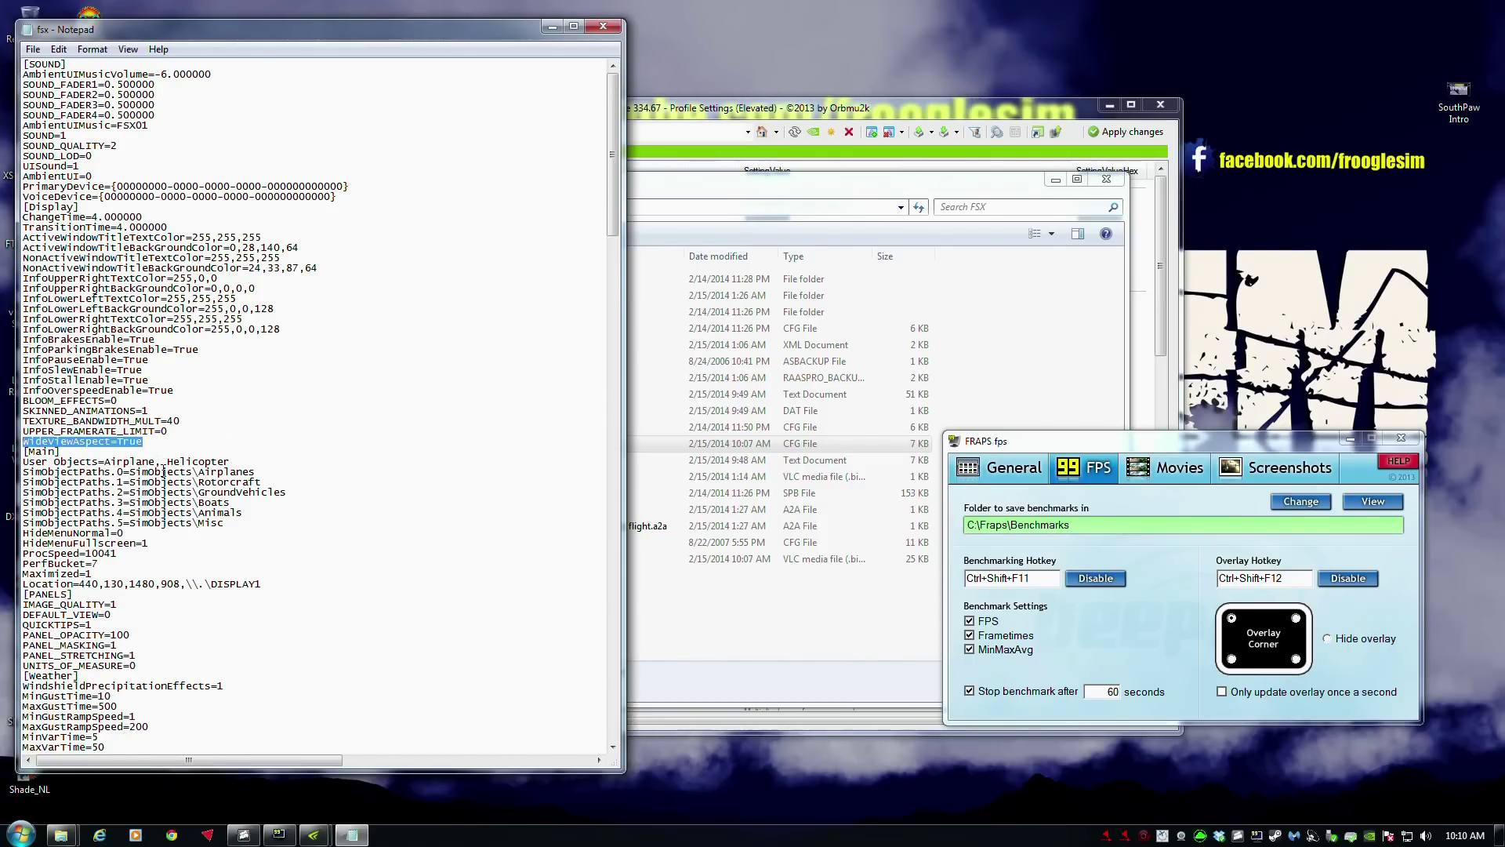
- Examine the remaining fsx configuration sections down to [GRAPHICS] and [TrafficManager], then close the file without editing it
{"action": "scroll", "coordinate": [163, 470], "scroll_direction": "down", "scroll_amount": 15}
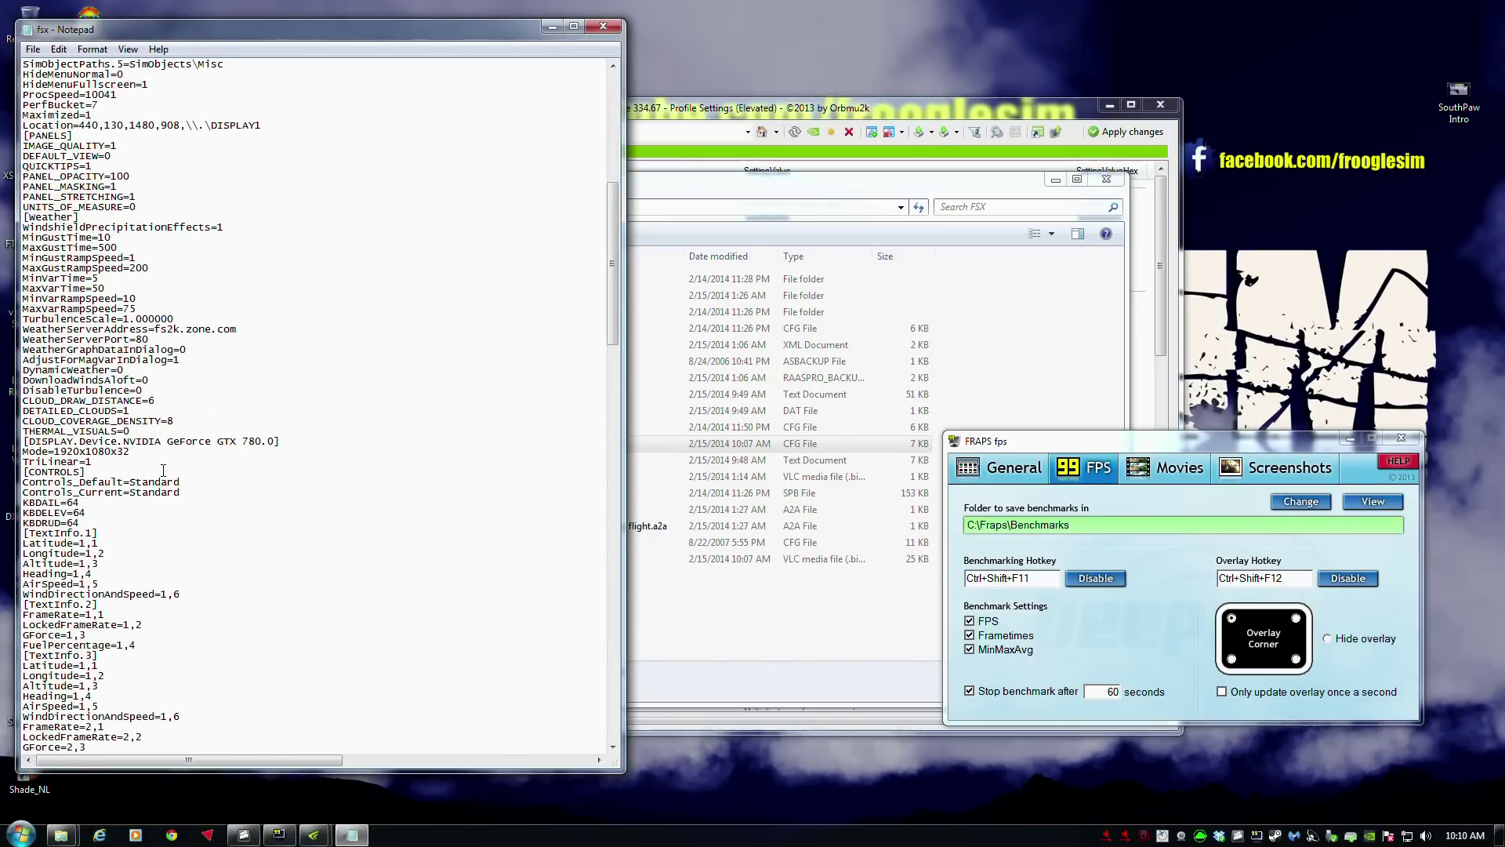
{"action": "scroll", "coordinate": [163, 470], "scroll_direction": "down", "scroll_amount": 5}
{"action": "scroll", "coordinate": [163, 470], "scroll_direction": "up", "scroll_amount": 3}
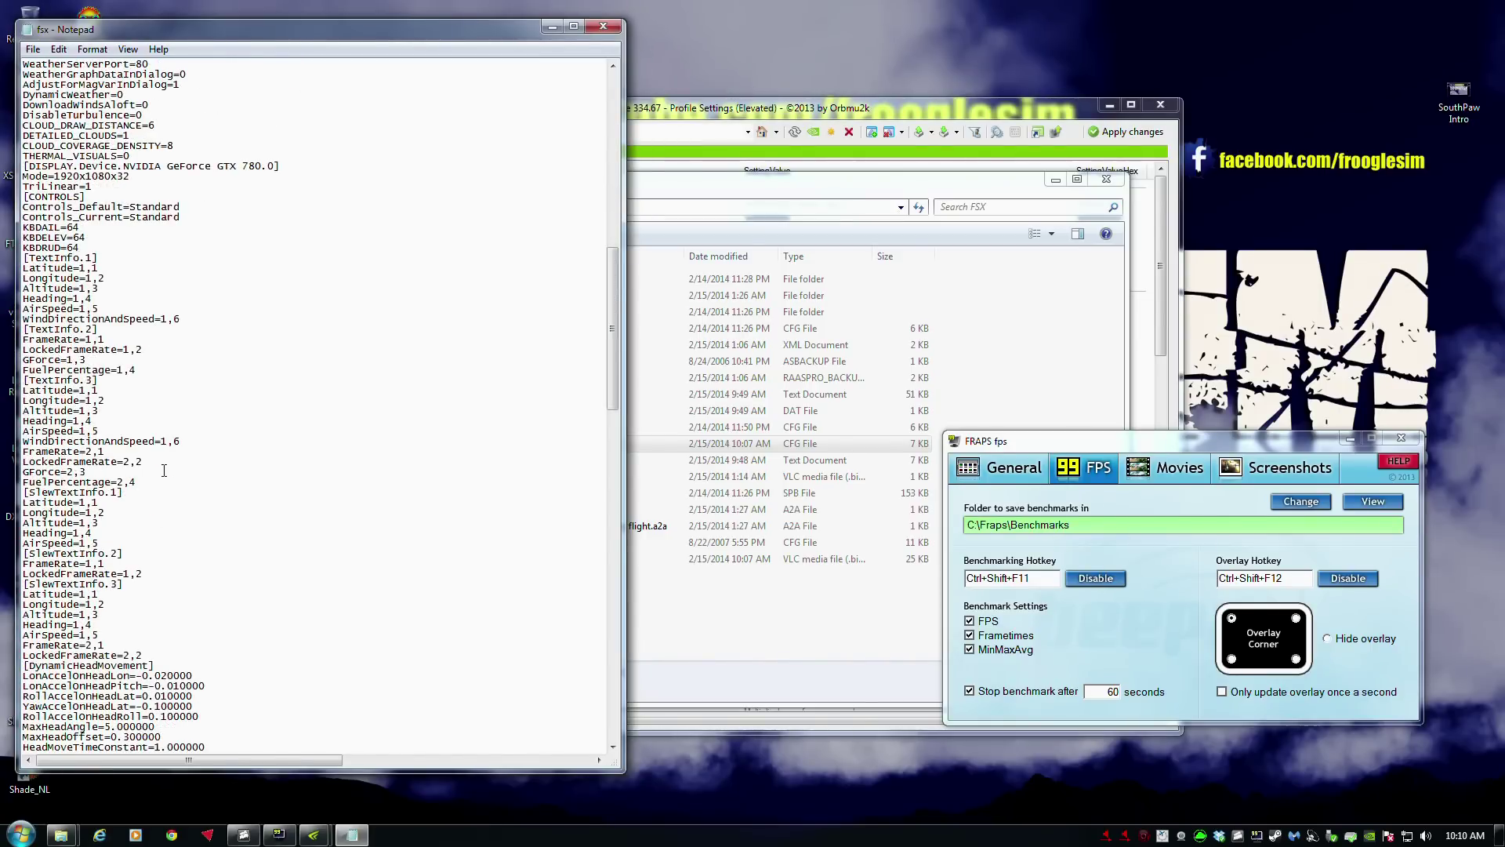
{"action": "scroll", "coordinate": [164, 466], "scroll_direction": "up", "scroll_amount": 2}
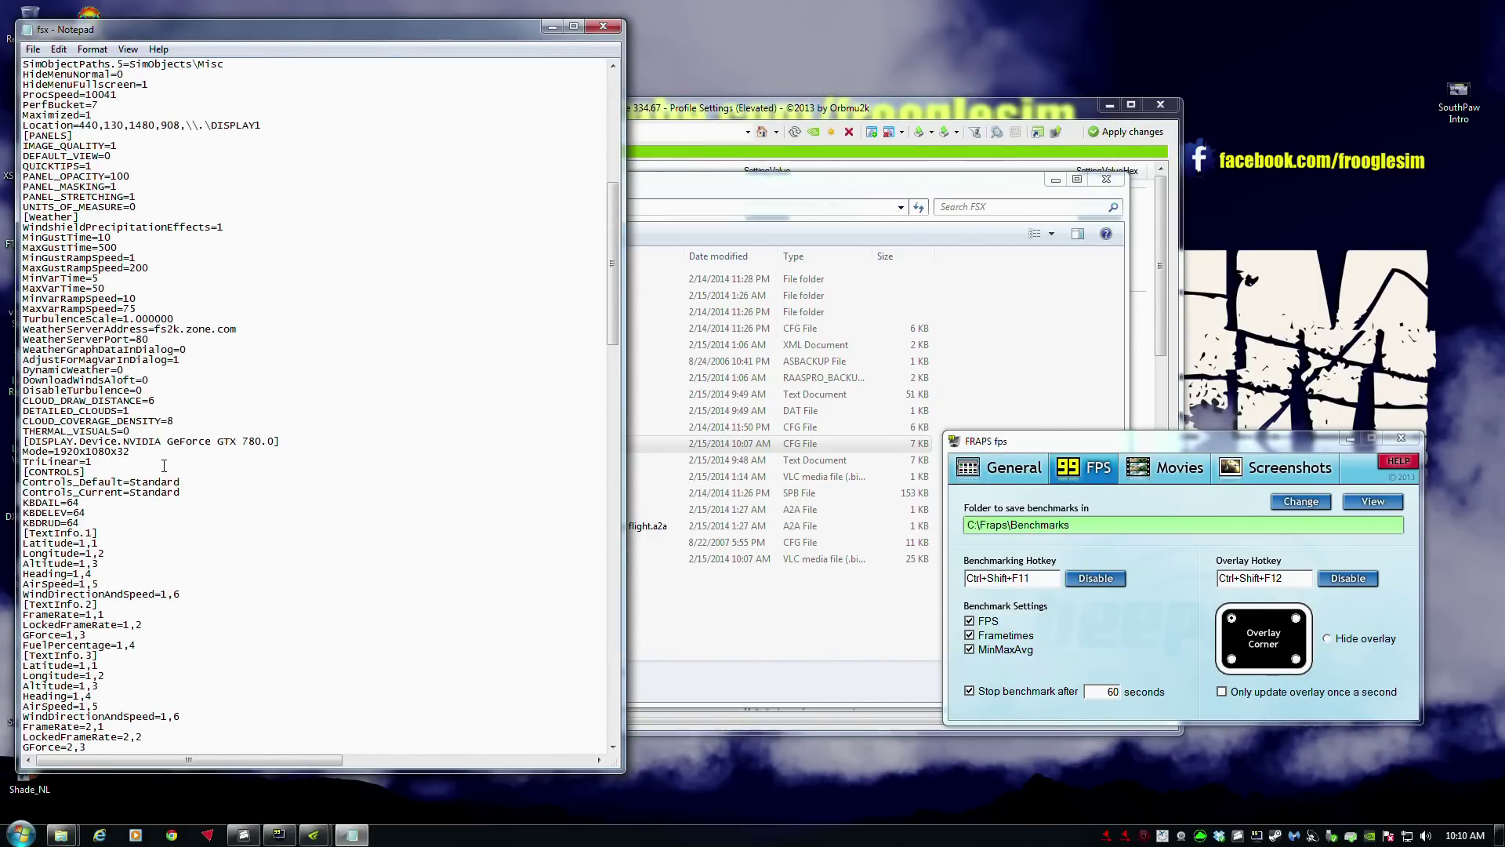
{"action": "scroll", "coordinate": [164, 465], "scroll_direction": "down", "scroll_amount": 7}
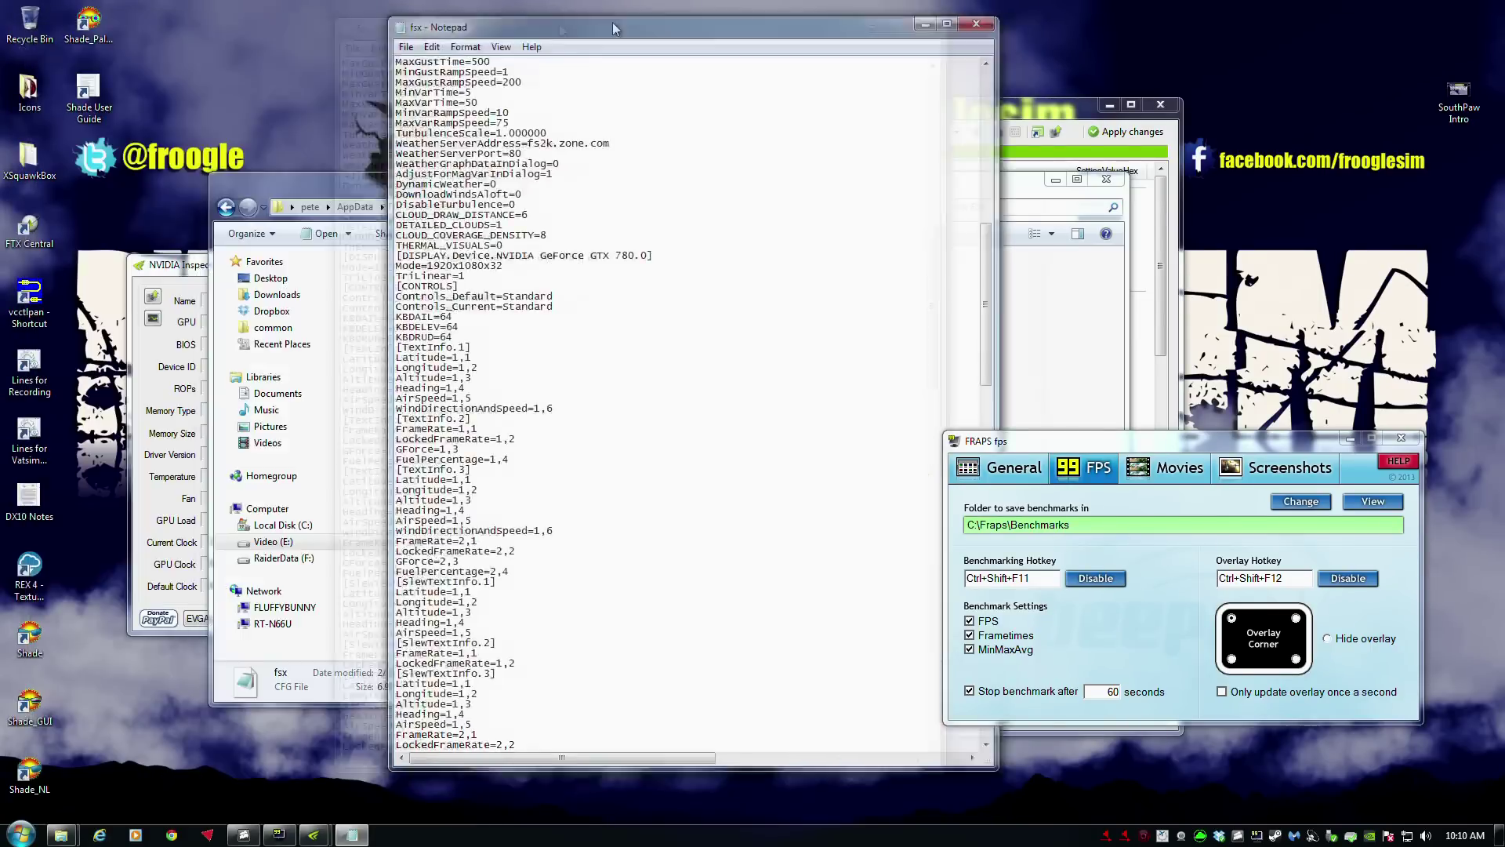
{"action": "scroll", "coordinate": [641, 281], "scroll_direction": "down", "scroll_amount": 3}
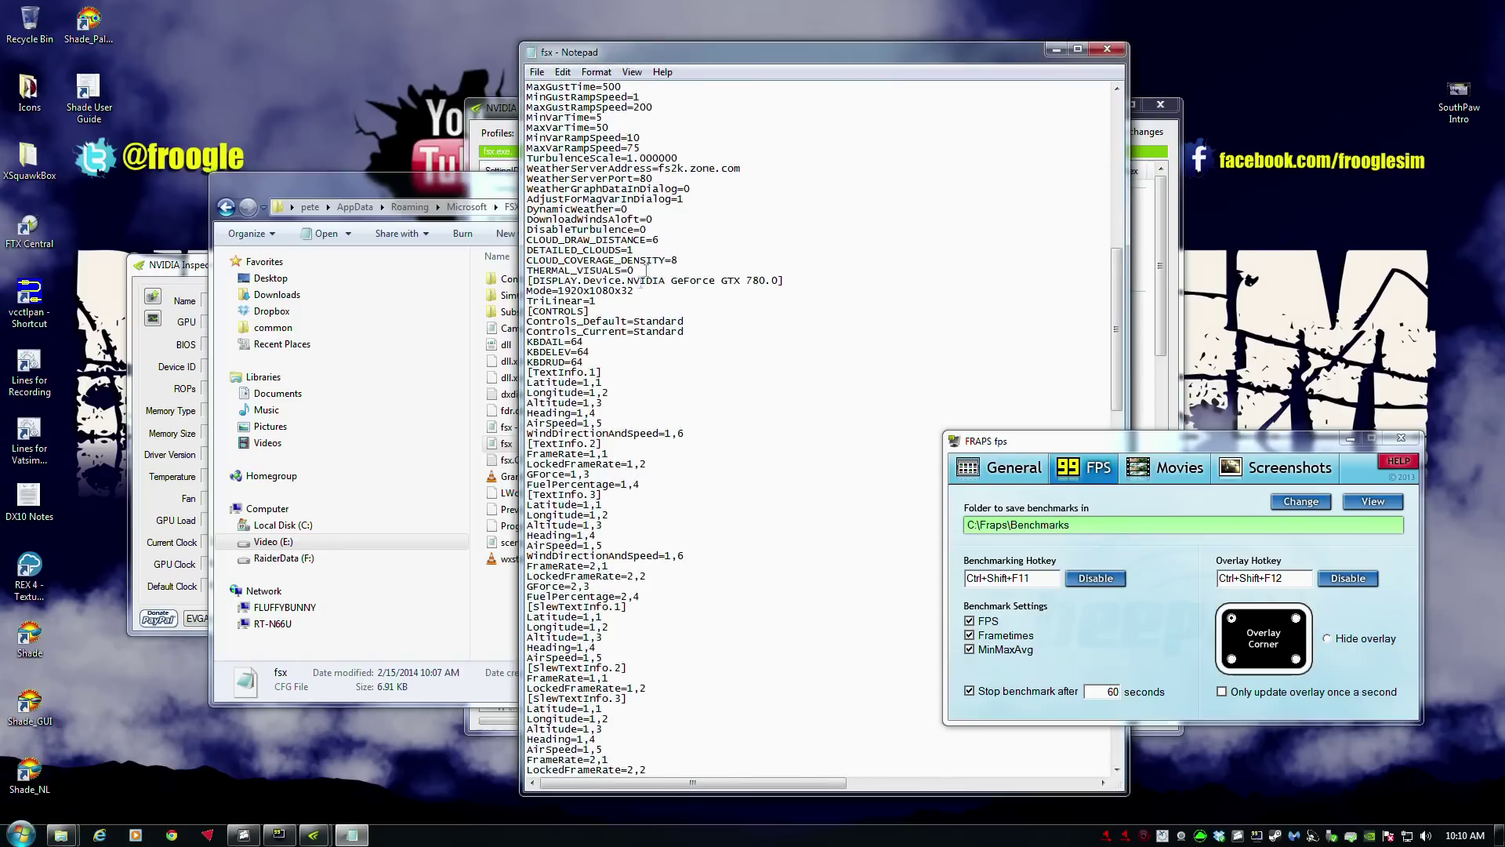
{"action": "scroll", "coordinate": [642, 280], "scroll_direction": "down", "scroll_amount": 20}
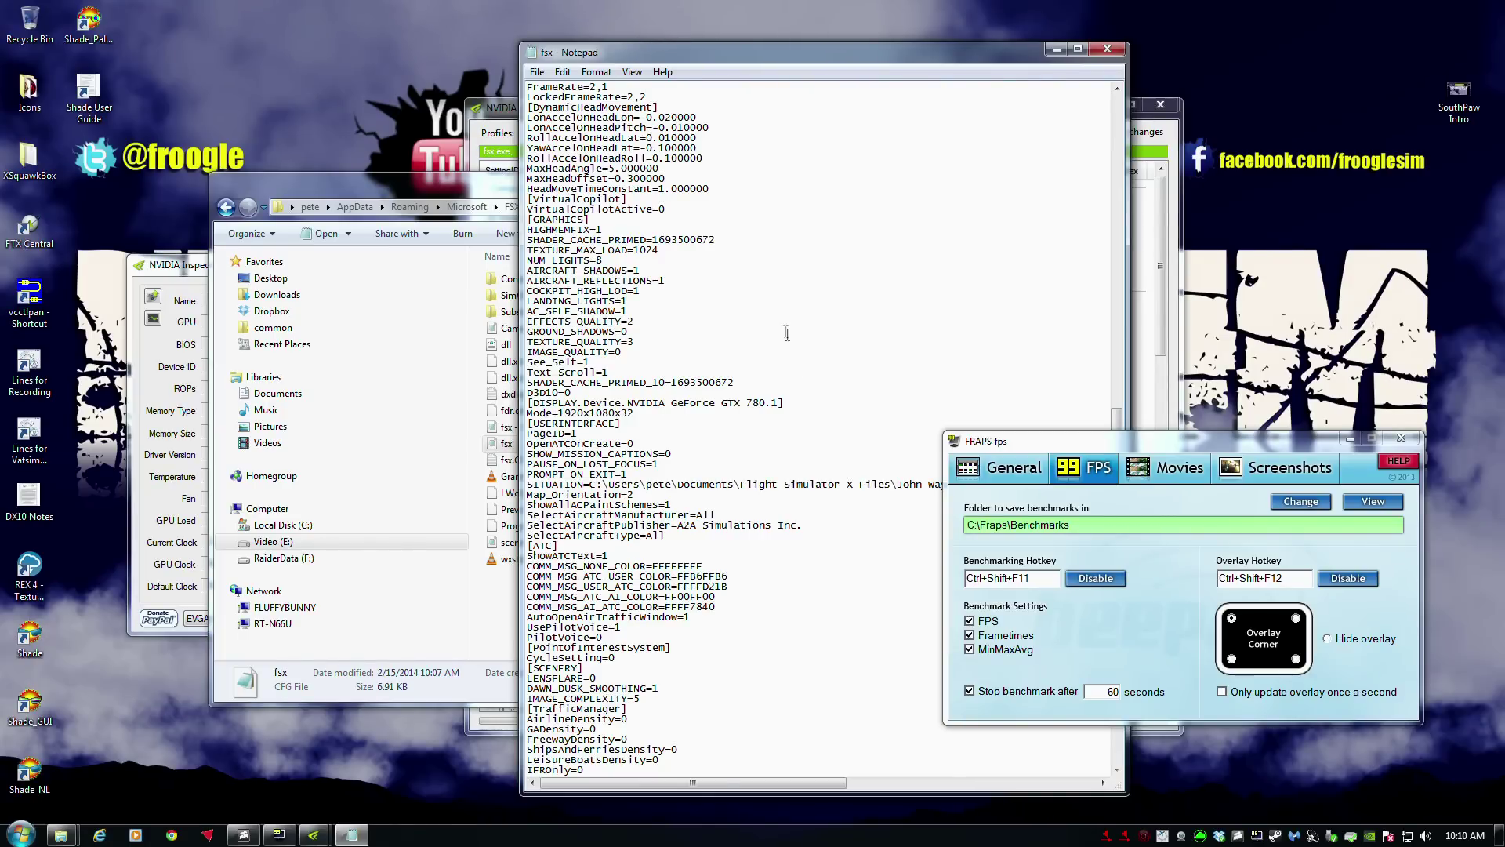
{"action": "left_click", "coordinate": [1107, 50]}
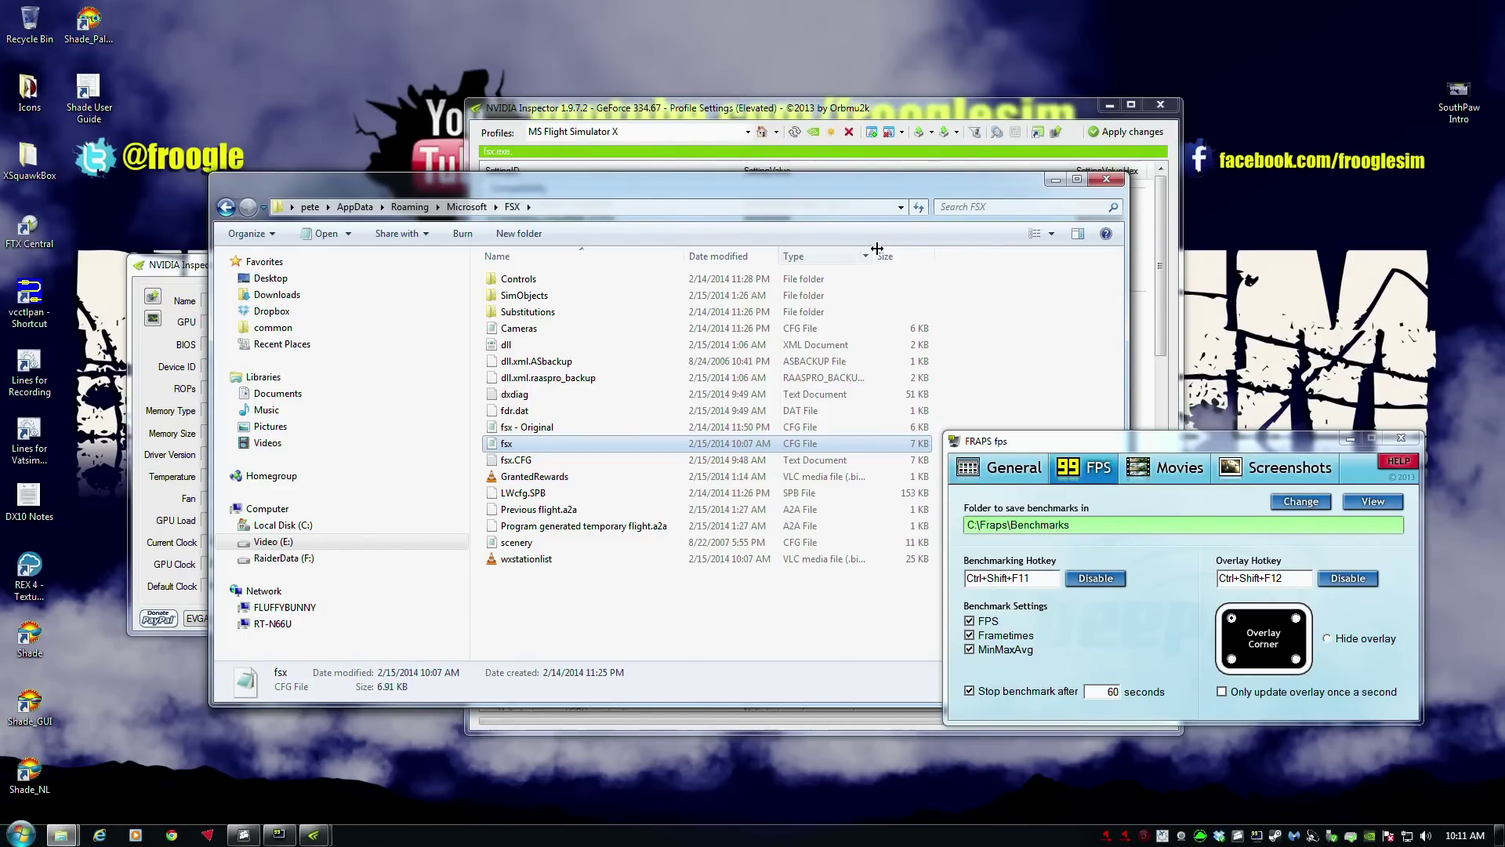
- Duplicate the fsx CFG file within the FSX folder as a backup
{"action": "right_click", "coordinate": [530, 445]}
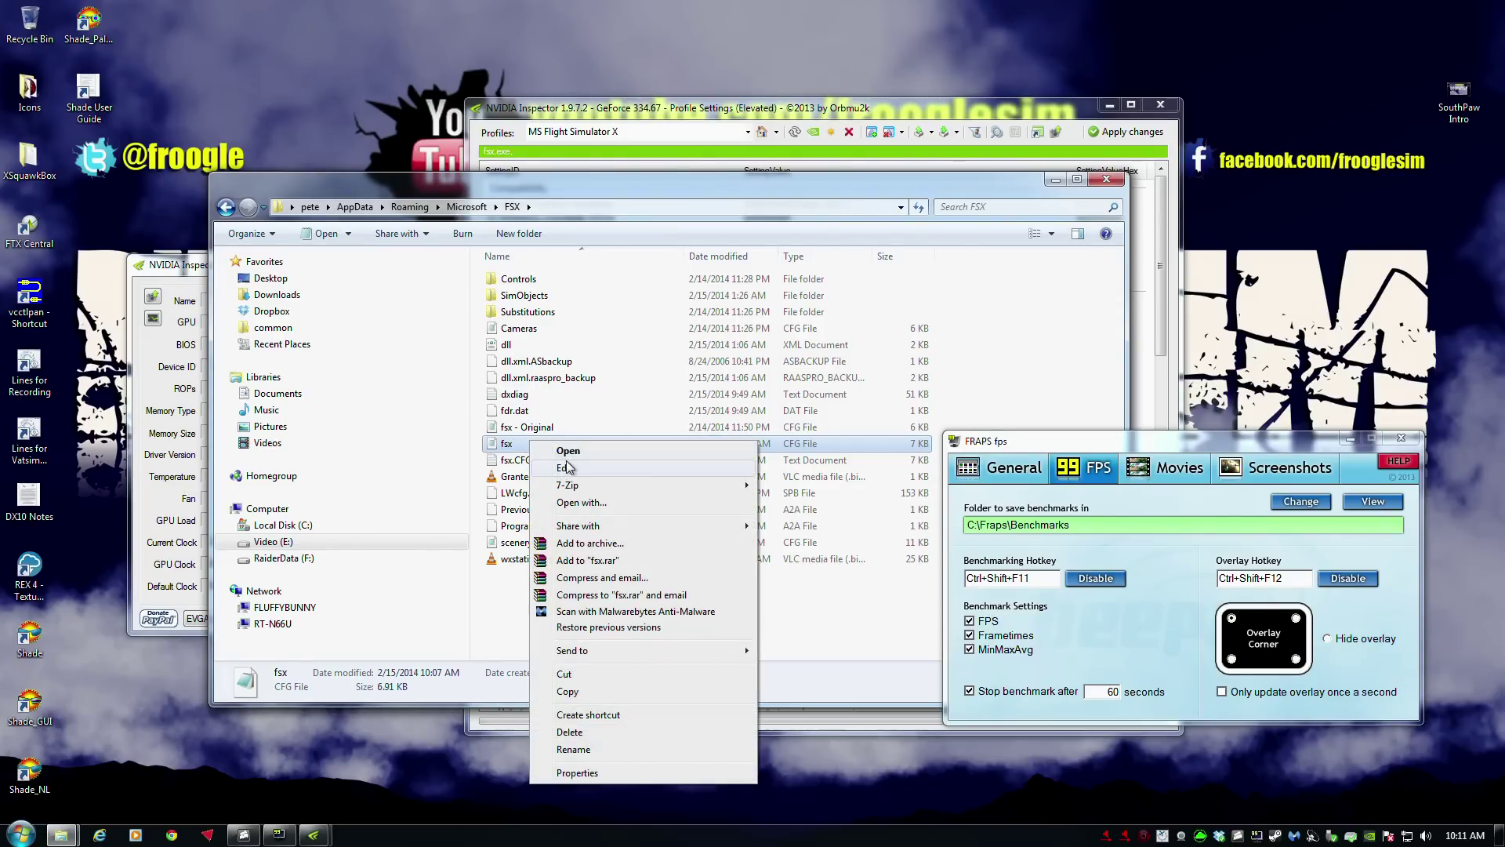
{"action": "left_click", "coordinate": [596, 690]}
{"action": "right_click", "coordinate": [582, 624]}
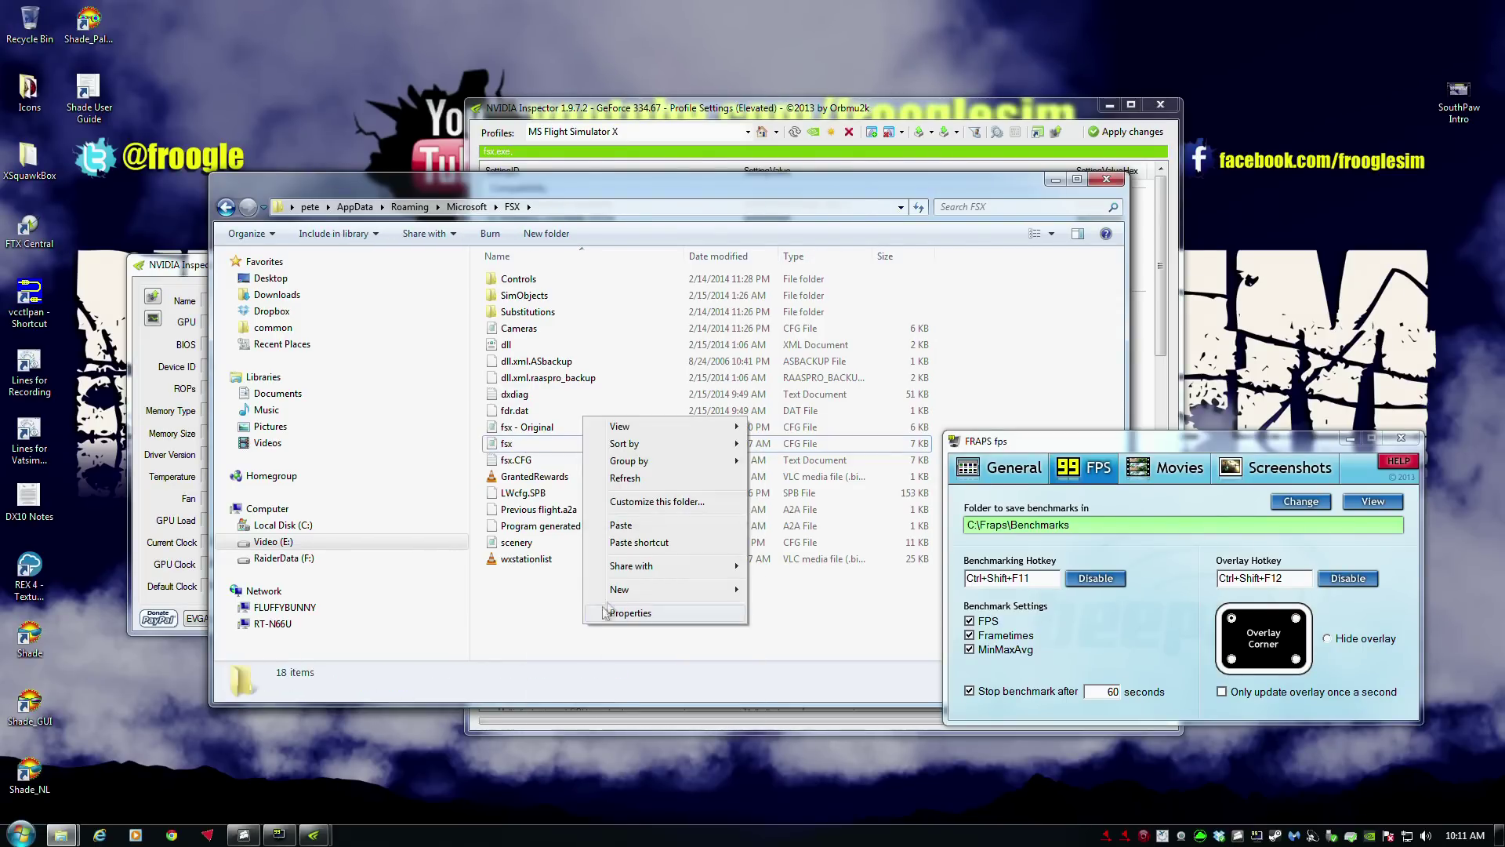
{"action": "left_click", "coordinate": [621, 525]}
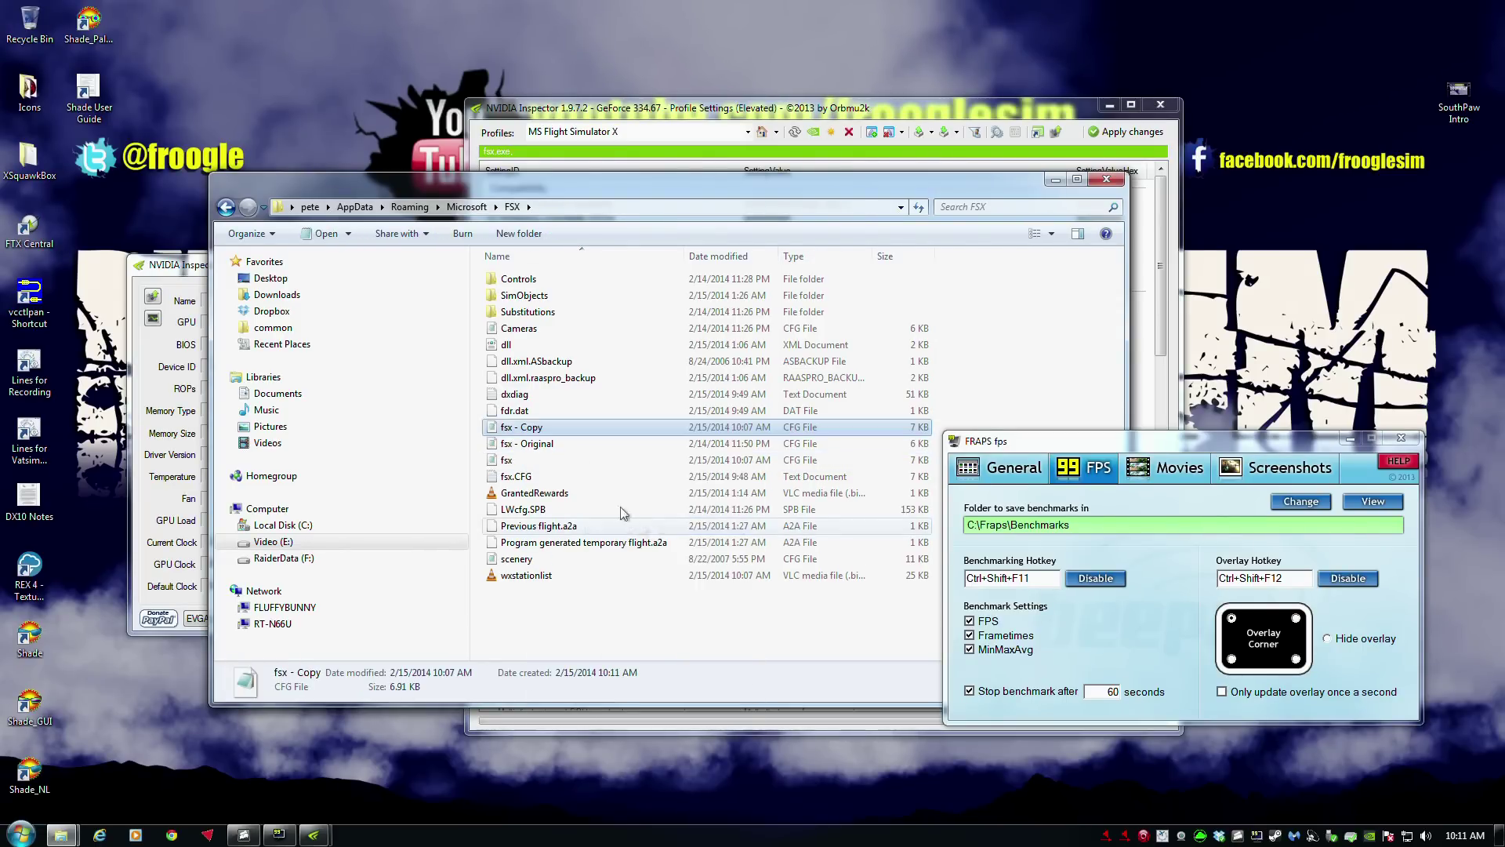
- Rename the duplicated configuration file as "fsx - Pre Tweaking"
{"action": "left_click", "coordinate": [550, 430]}
{"action": "left_click", "coordinate": [550, 426]}
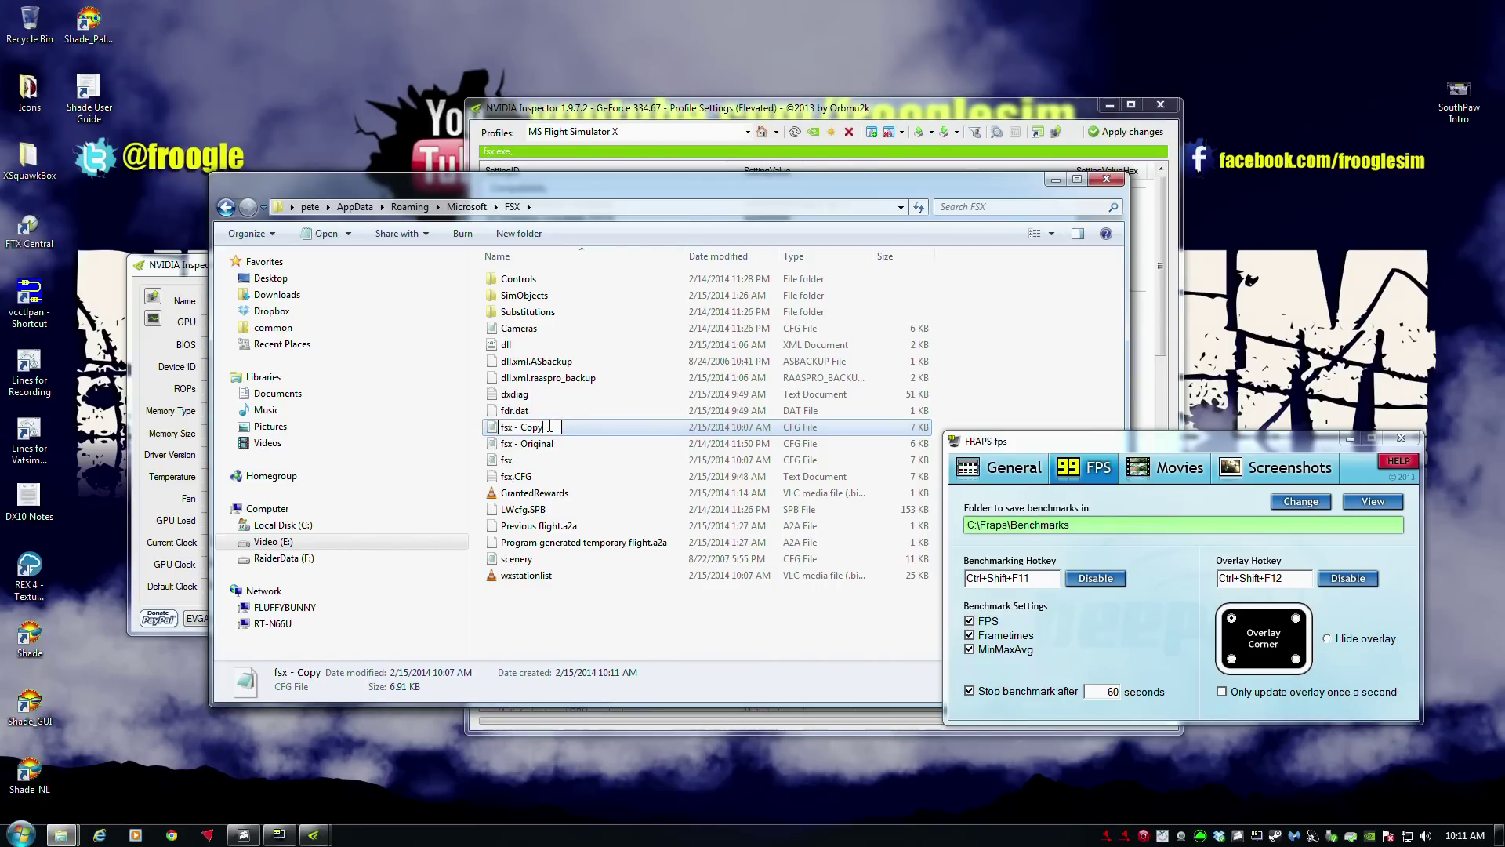
{"action": "key", "text": "BackSpace"}
{"action": "key", "text": "BackSpace"}
{"action": "key", "text": "BackSpace"}
{"action": "key", "text": "BackSpace"}
{"action": "type", "text": "Pre Tweaking"}
{"action": "key", "text": "Return"}
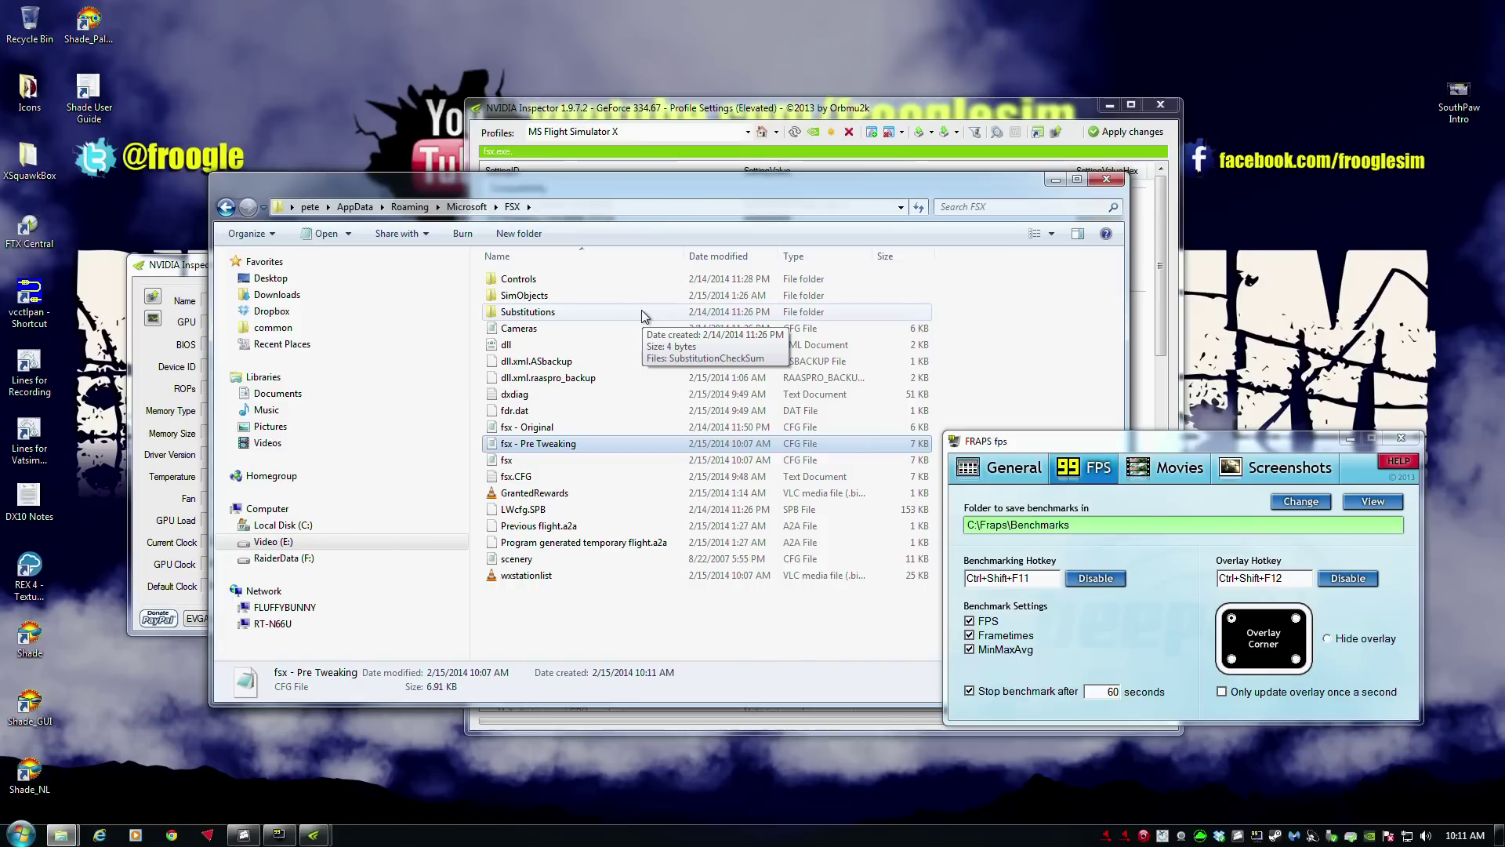
- Exit the Malwarebytes protection program running in the background and confirm the exit
{"action": "right_click", "coordinate": [1275, 838]}
{"action": "left_click", "coordinate": [1292, 838]}
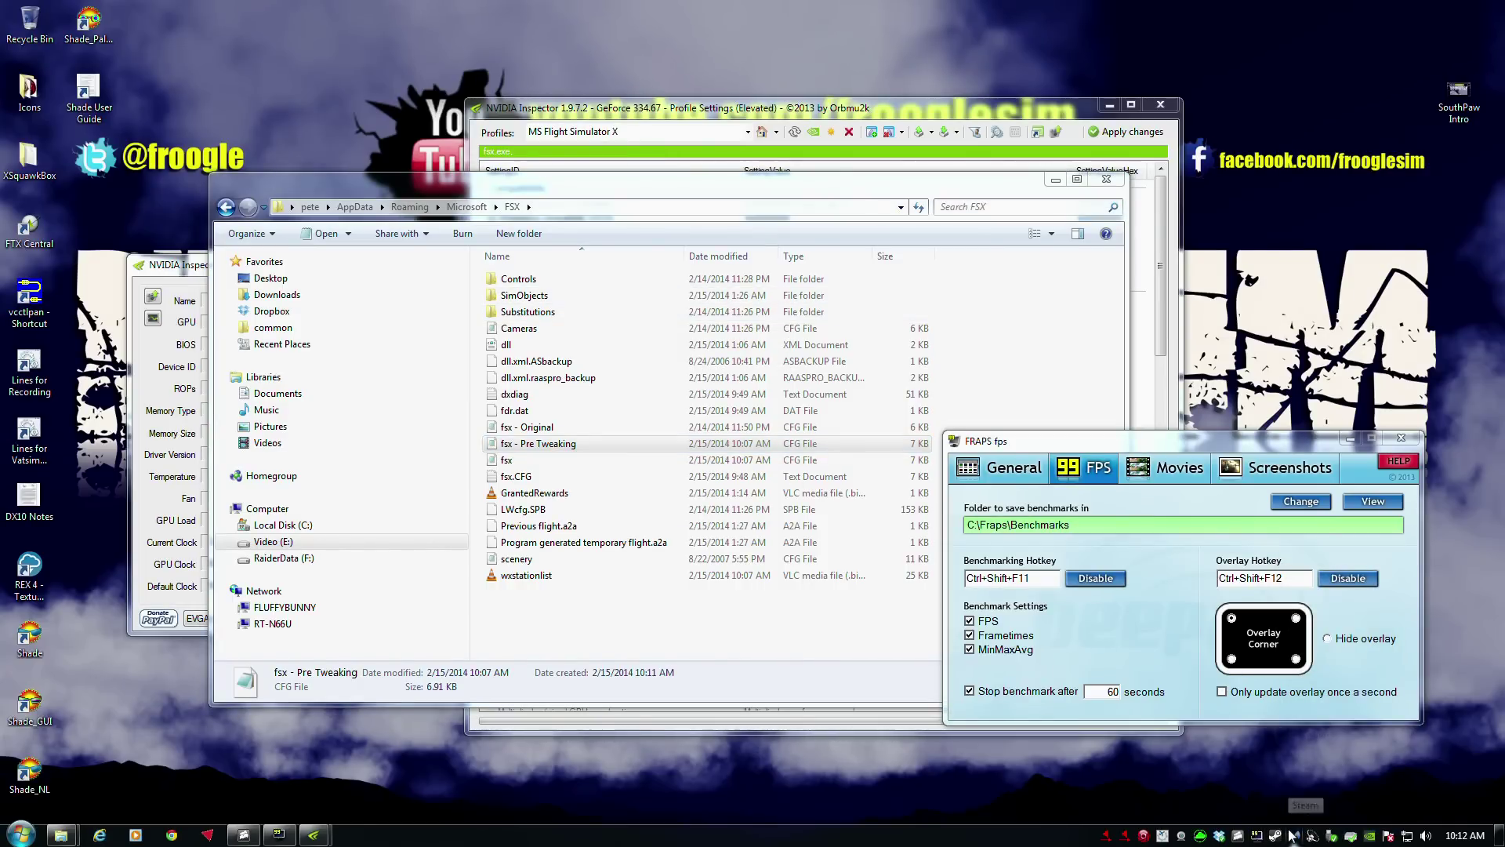
{"action": "right_click", "coordinate": [1293, 837]}
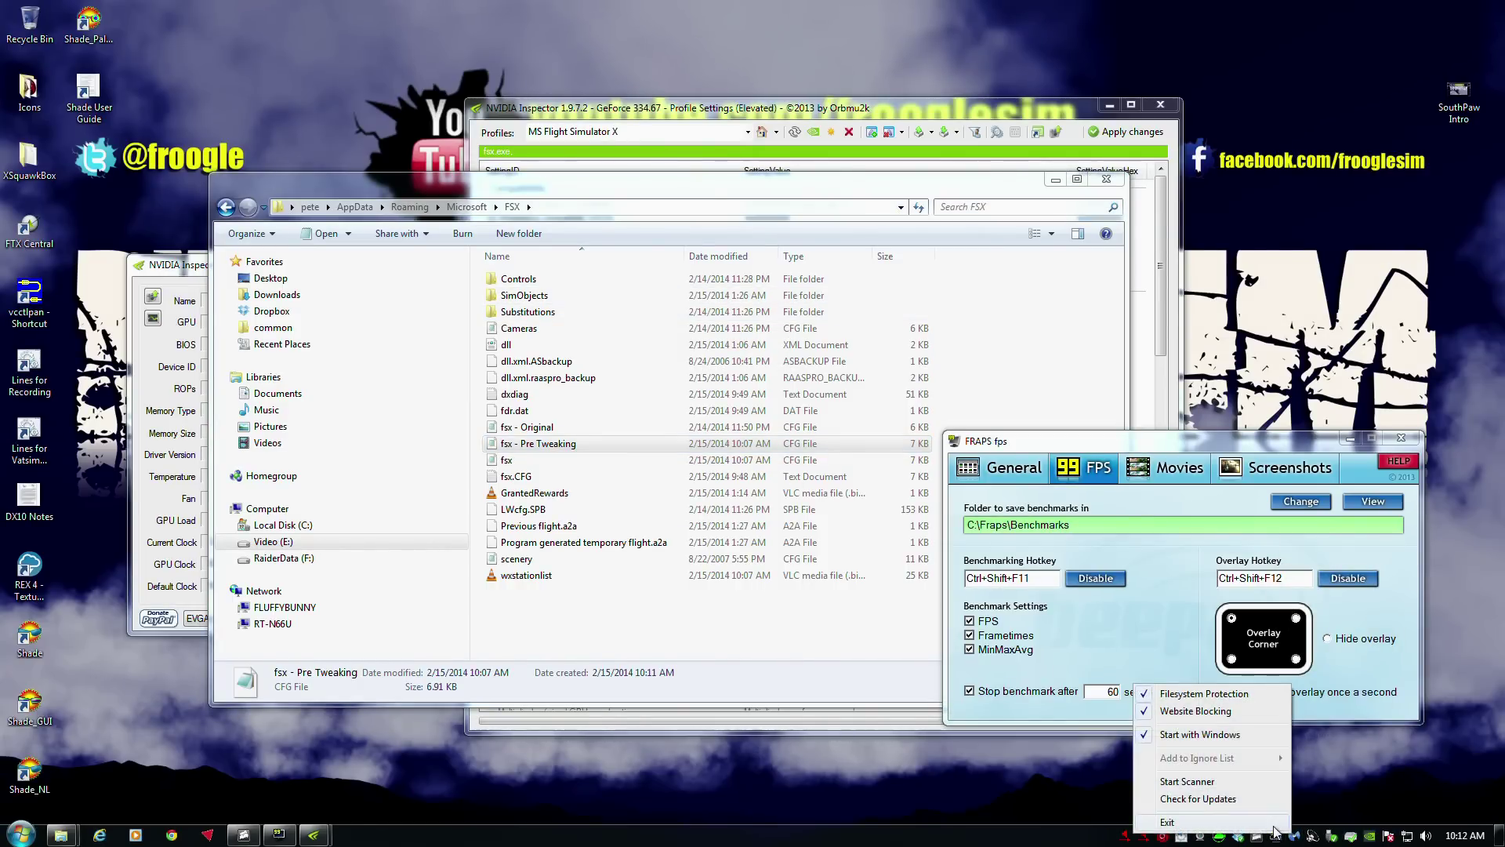
{"action": "left_click", "coordinate": [1273, 823]}
{"action": "left_click", "coordinate": [806, 473]}
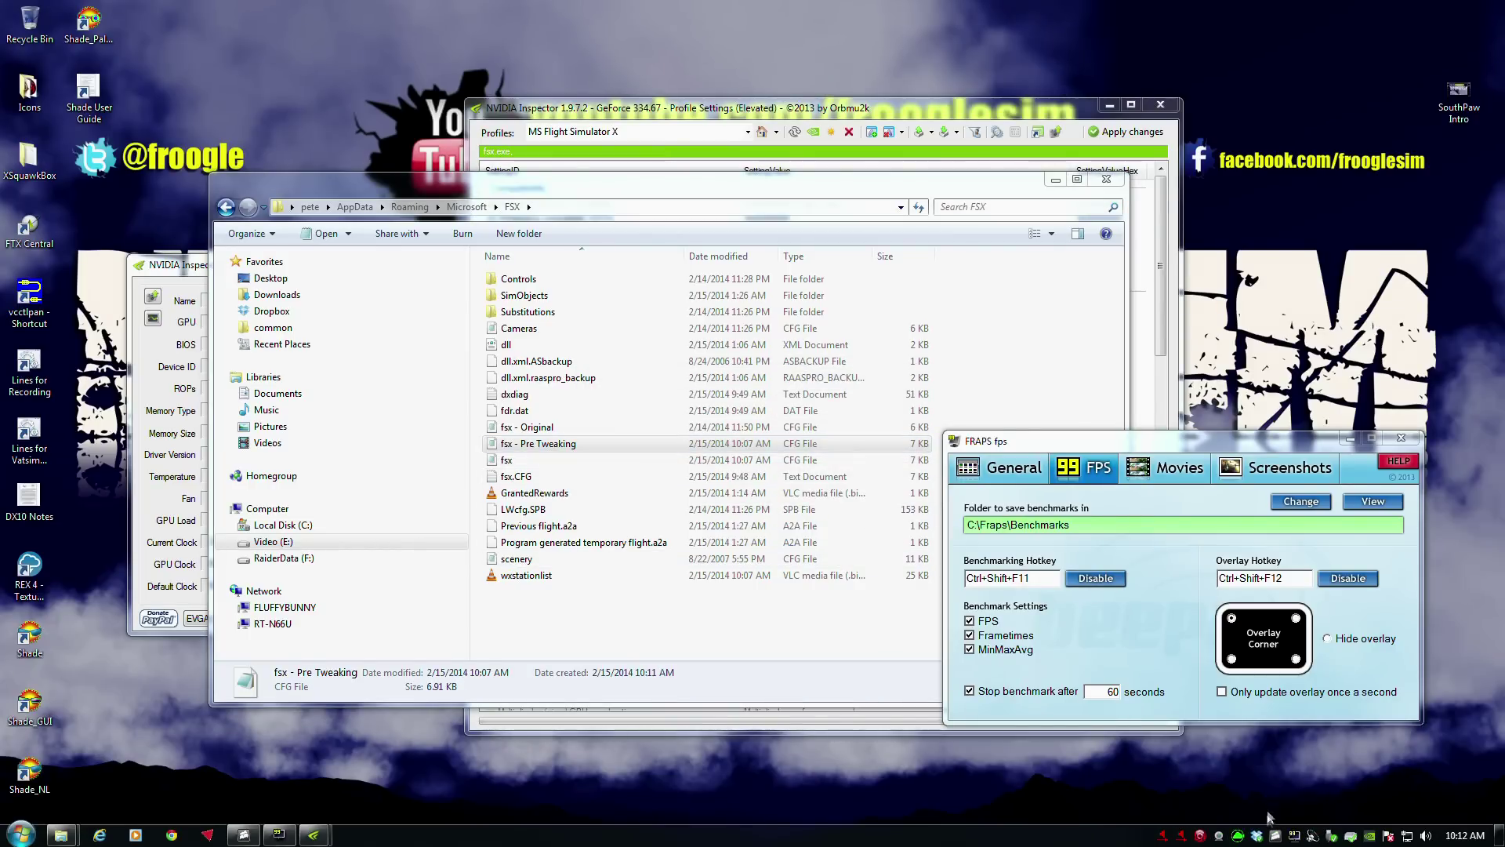
- Exit the Dropbox program running in the background
{"action": "left_click", "coordinate": [1257, 836]}
{"action": "left_click", "coordinate": [1366, 625]}
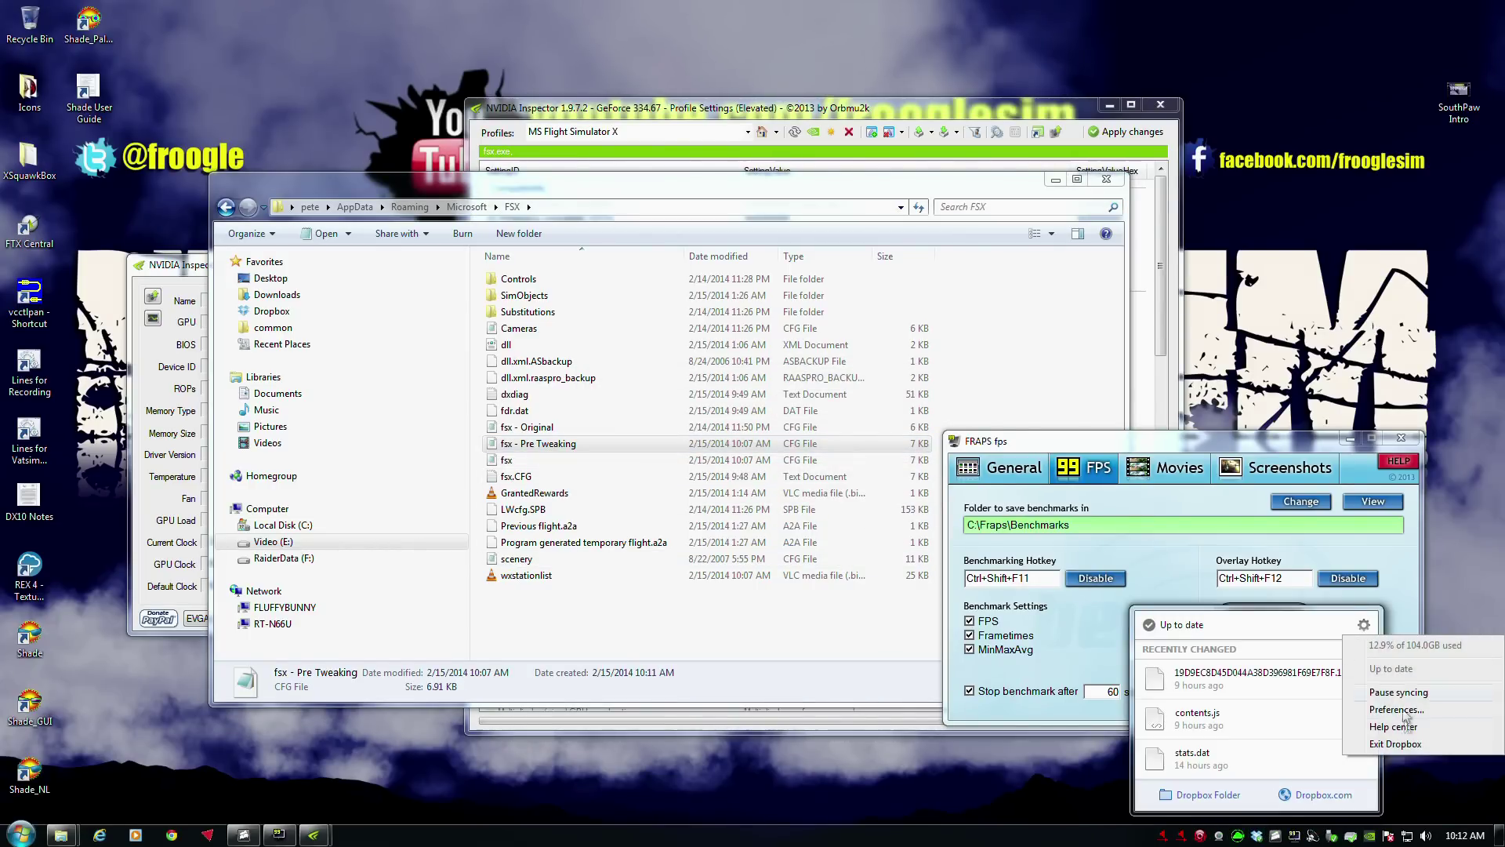
{"action": "left_click", "coordinate": [1387, 739]}
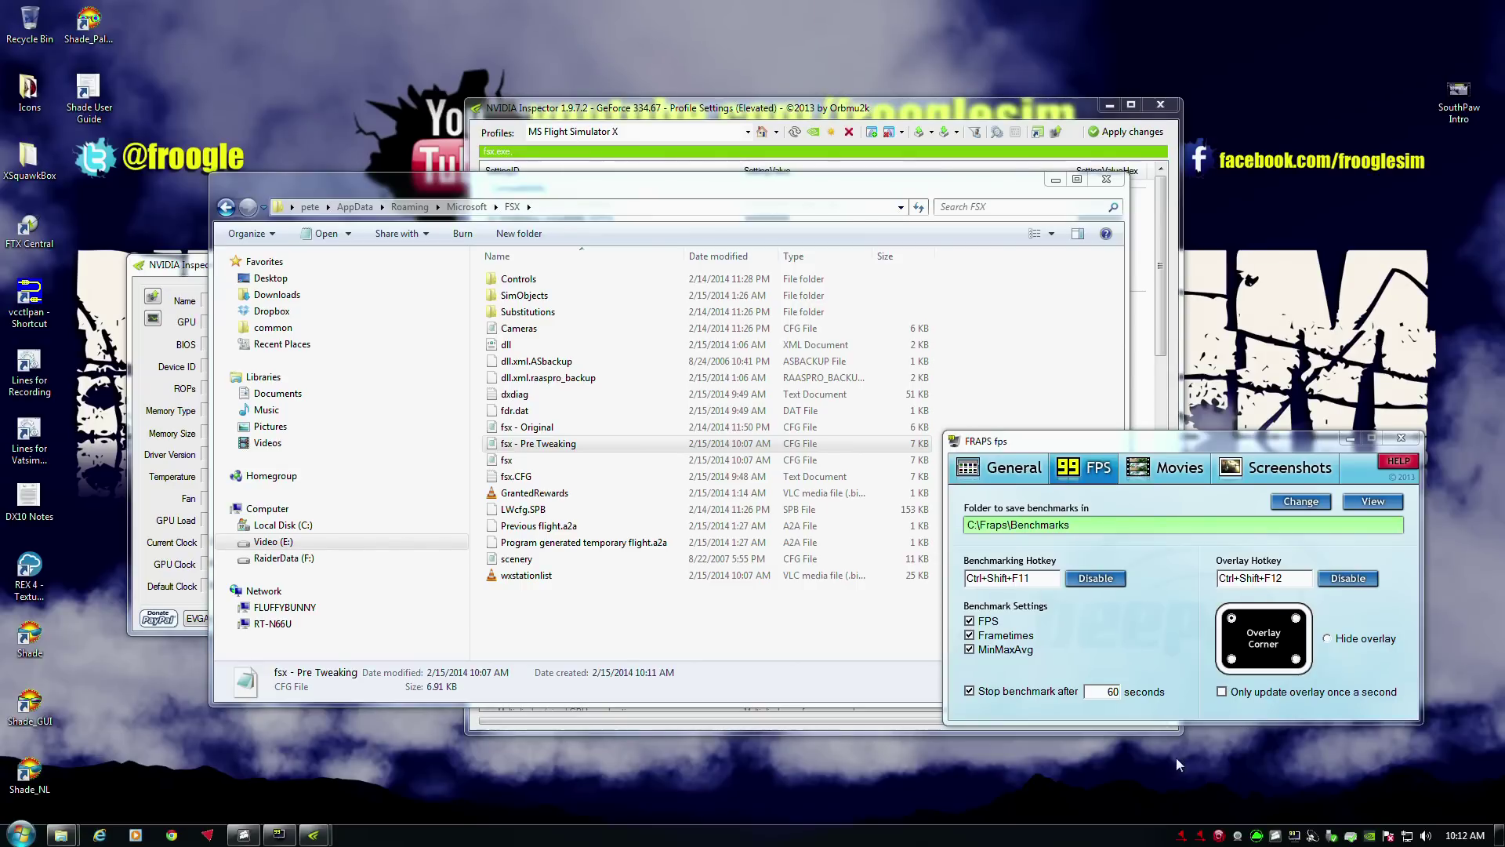
- Launch Microsoft Flight Simulator X and bring its Free Flight window to the front
{"action": "left_click", "coordinate": [20, 834]}
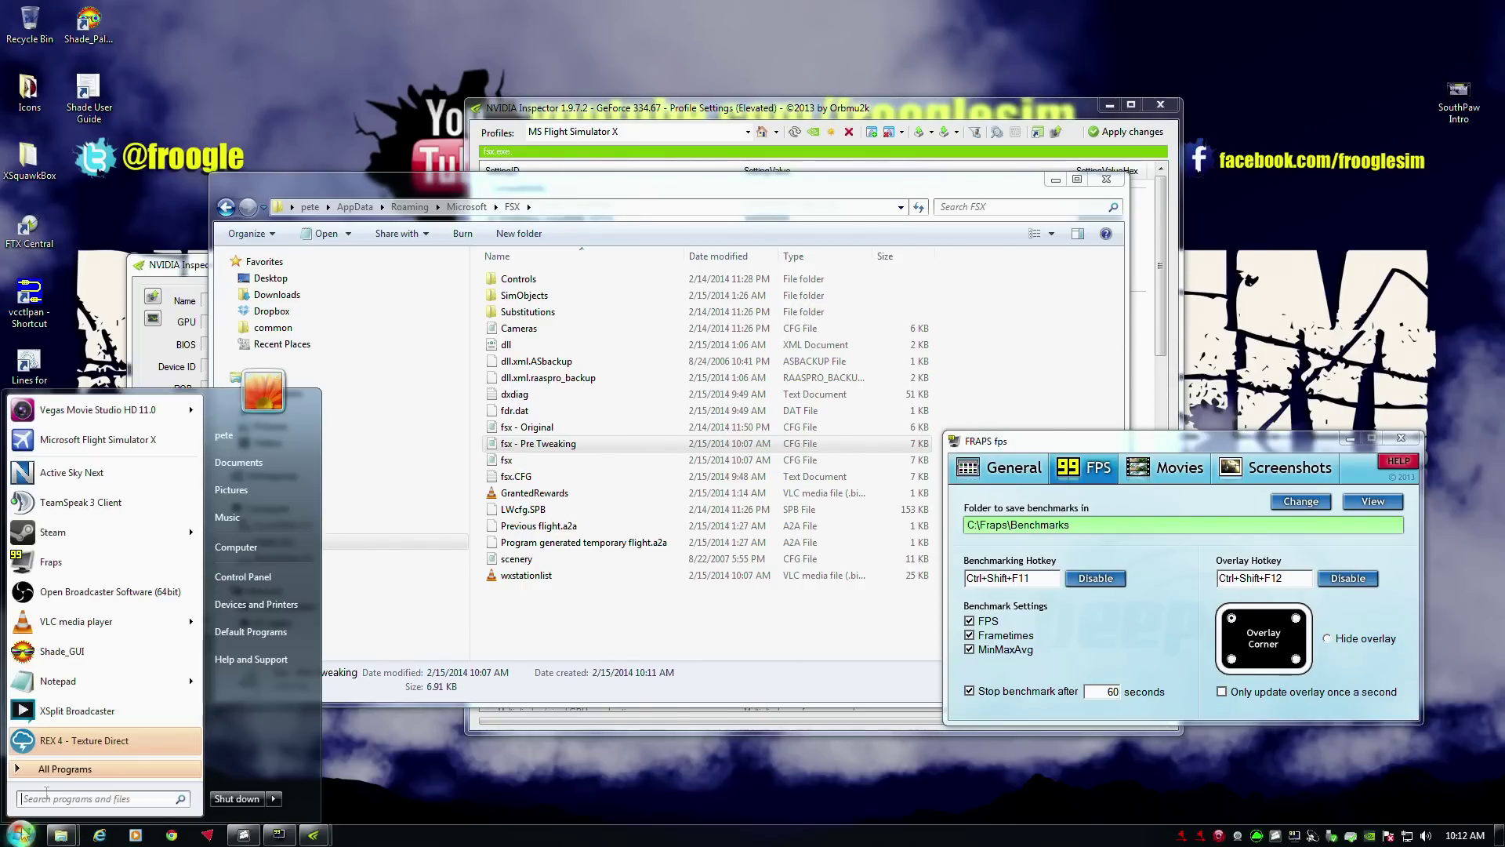
{"action": "left_click", "coordinate": [92, 441]}
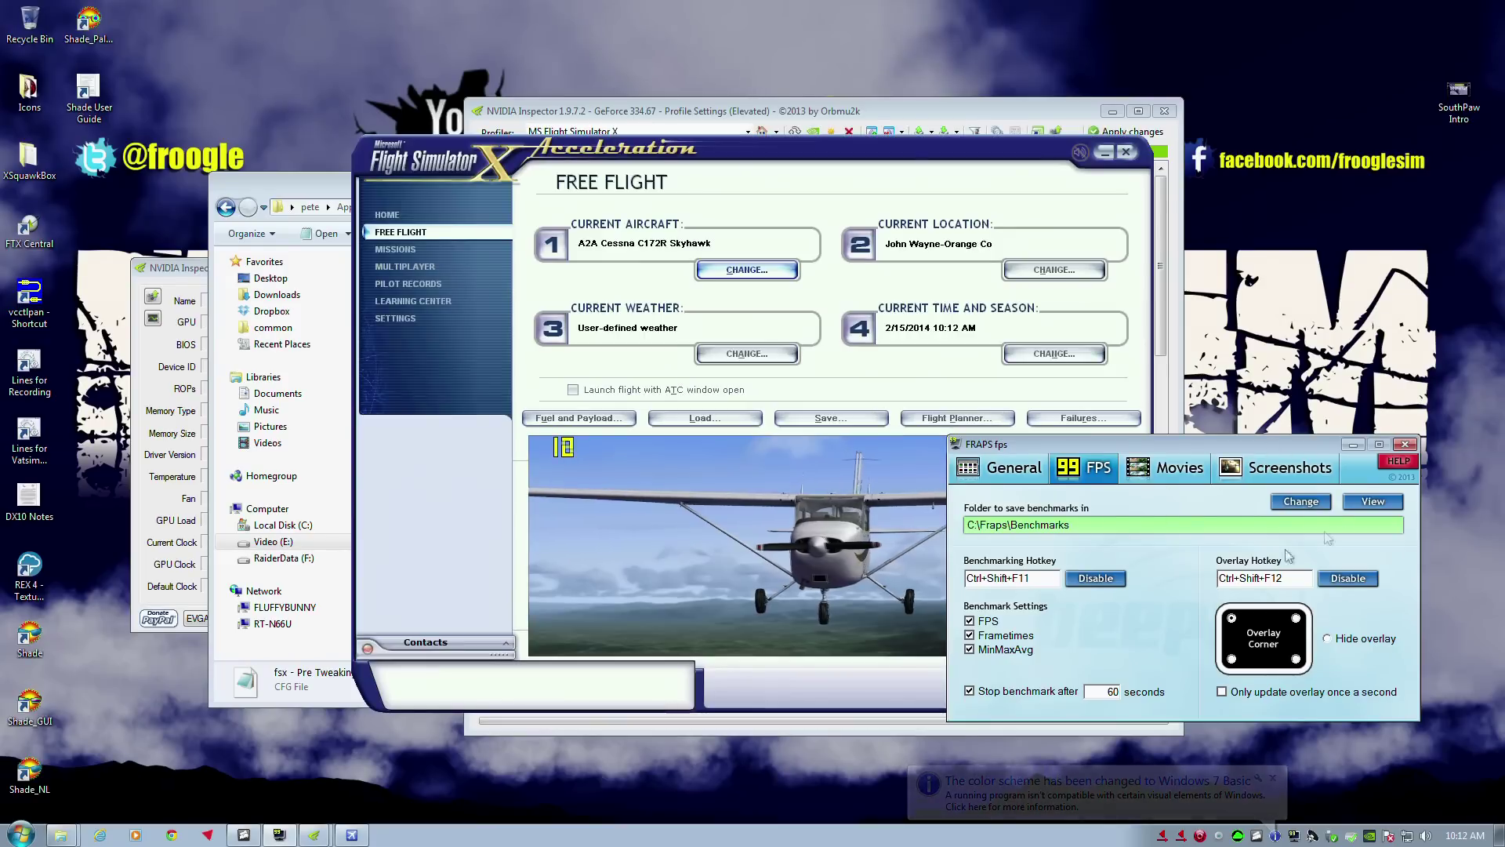
{"action": "left_click", "coordinate": [623, 303]}
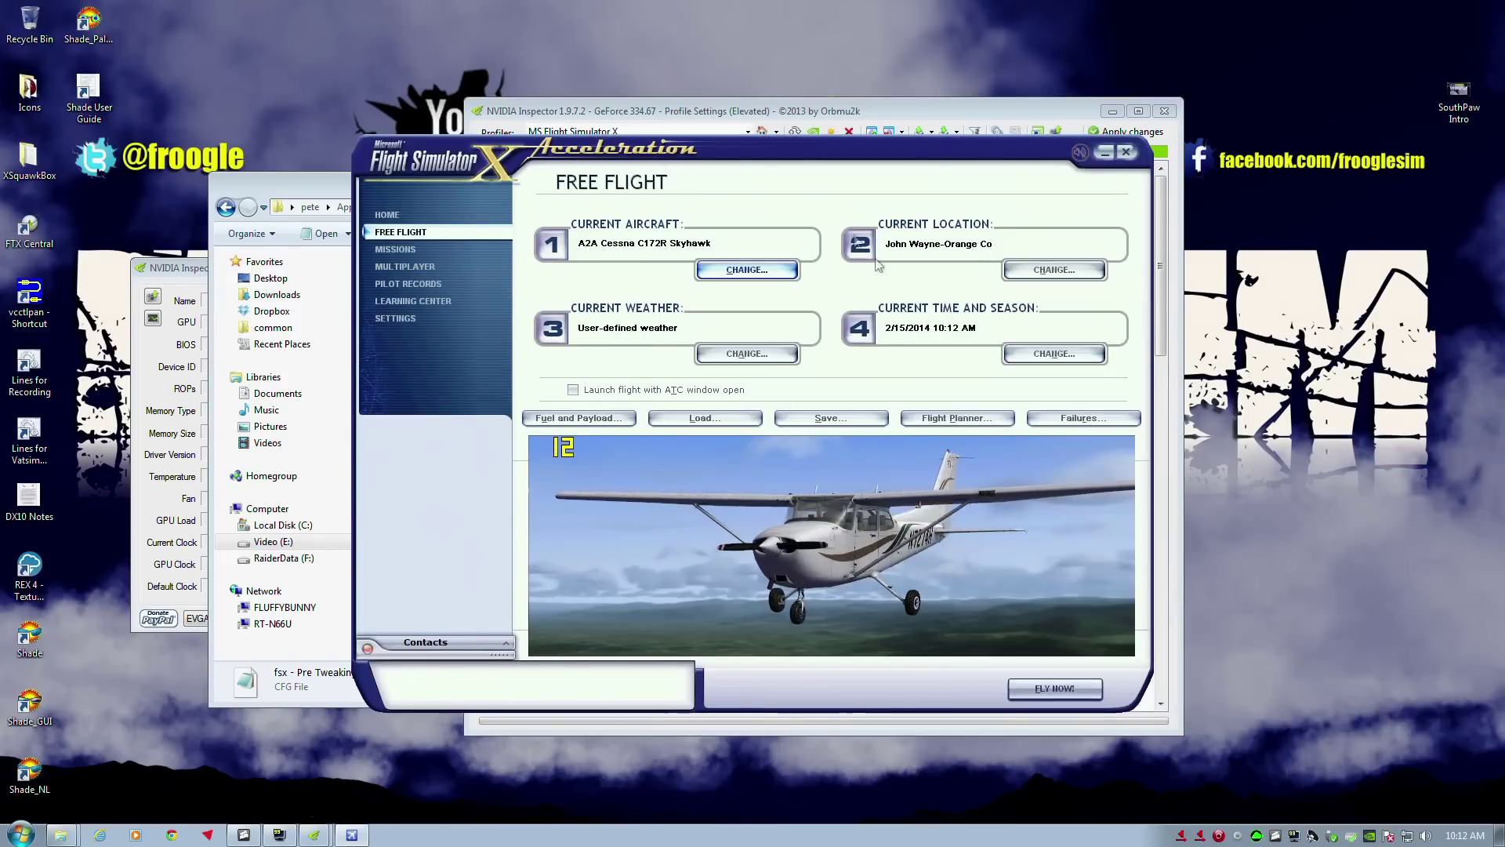
- Load the saved flight "PMDG 737NGX Tutorial #2 EHAM-LOWI Before Visual Approach" and start flying it
{"action": "left_click", "coordinate": [705, 418]}
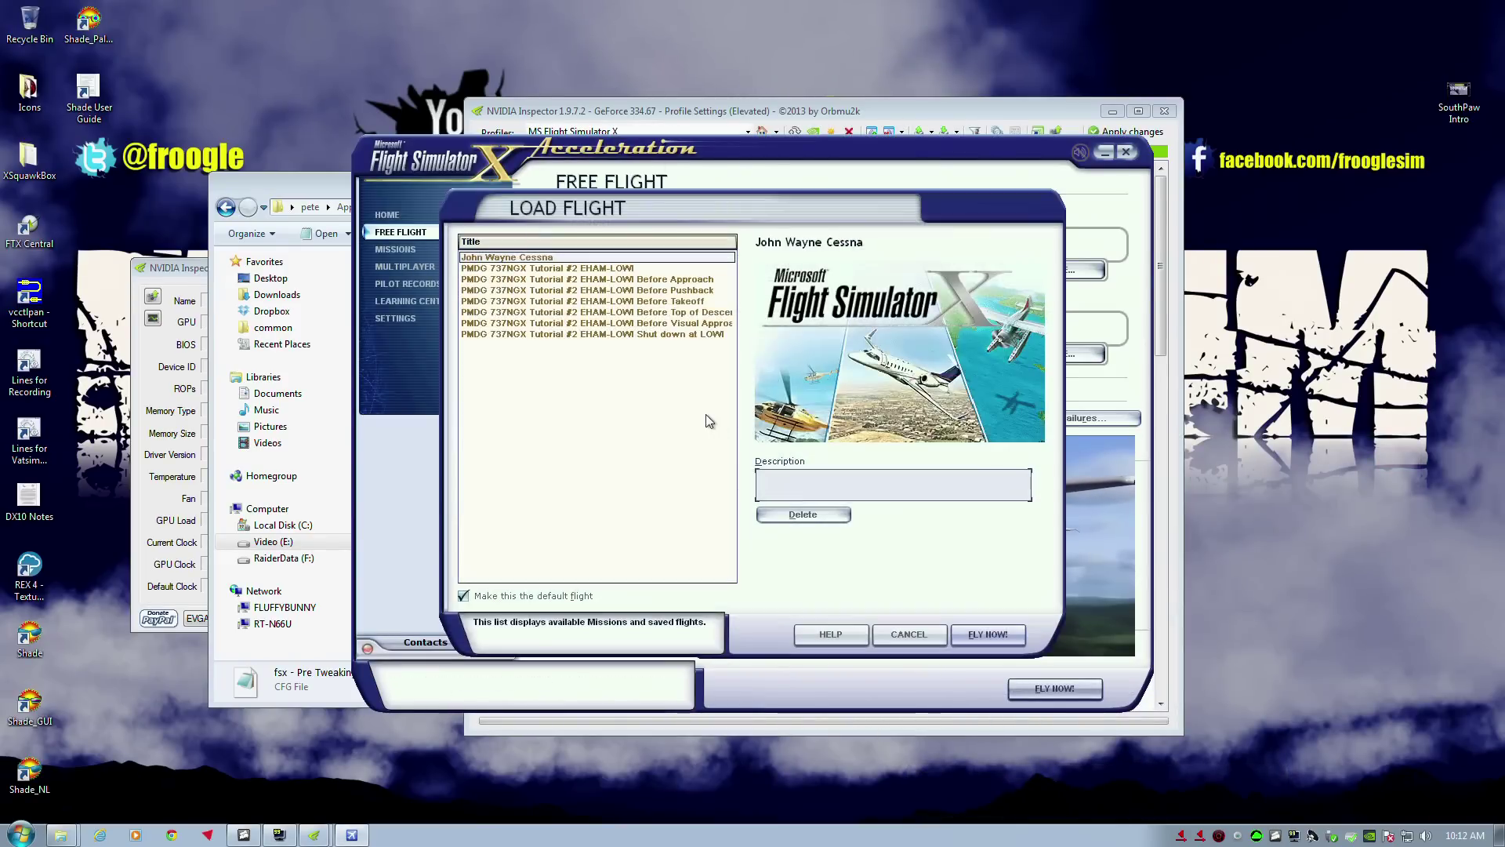
{"action": "left_click", "coordinate": [631, 322]}
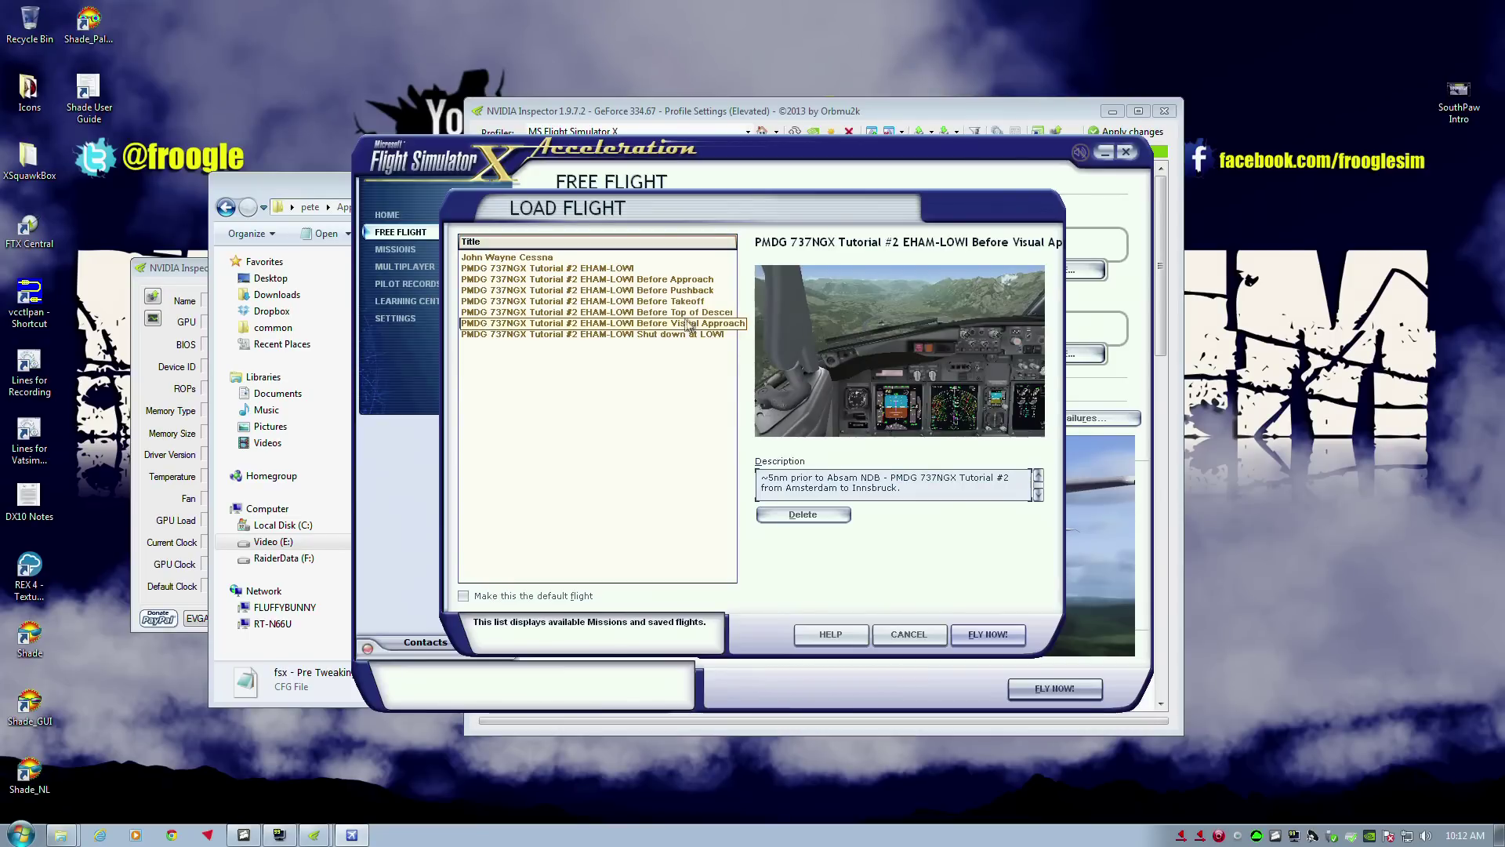
{"action": "left_click", "coordinate": [986, 634]}
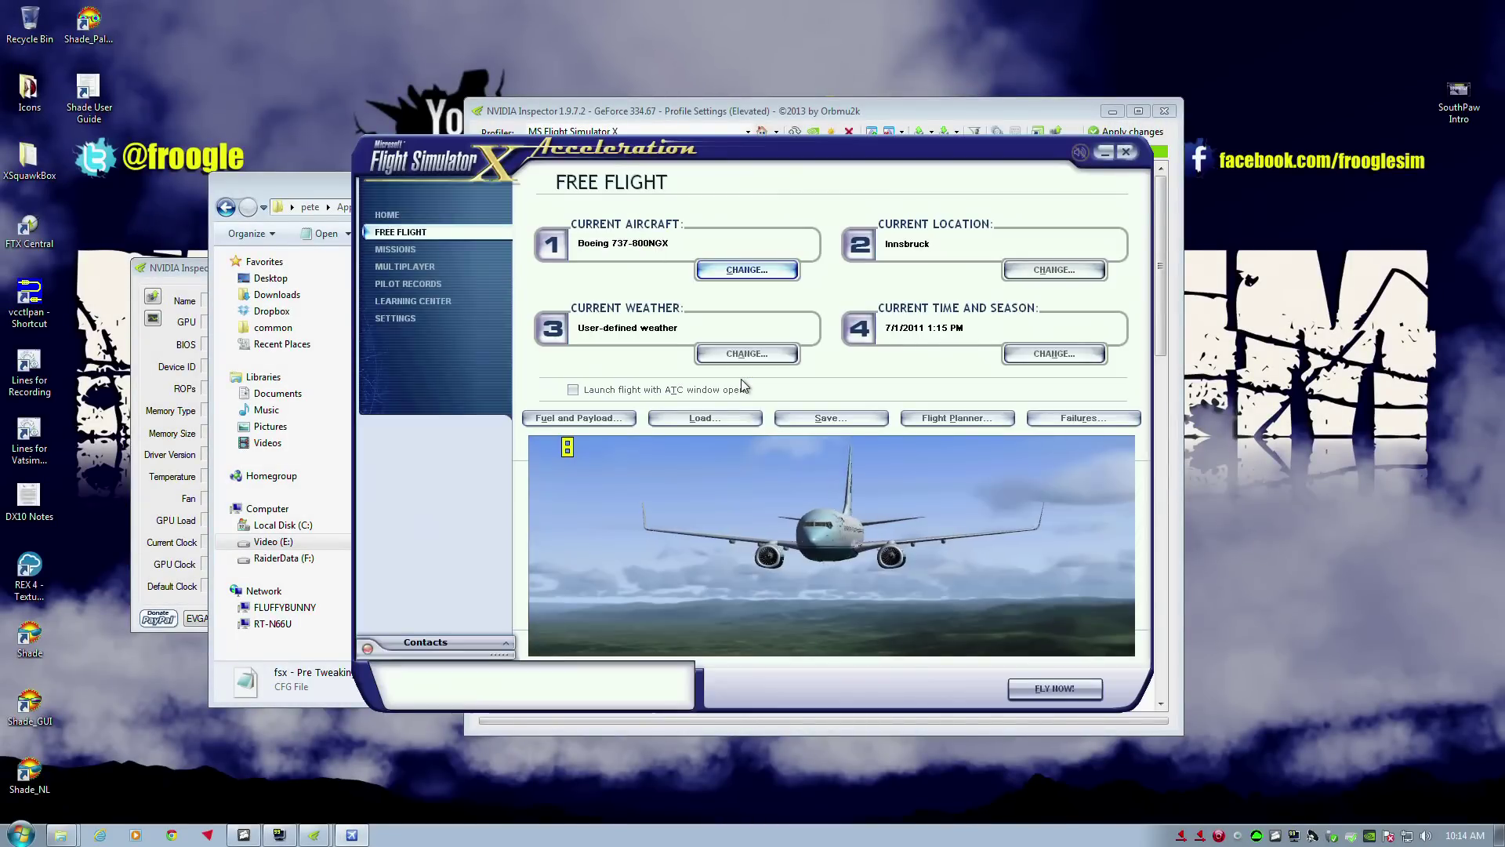
- Exit Flight Simulator X with confirmation, and open the Benchmarks folder inside Fraps on Local Disk (C:)
{"action": "left_click", "coordinate": [1126, 152]}
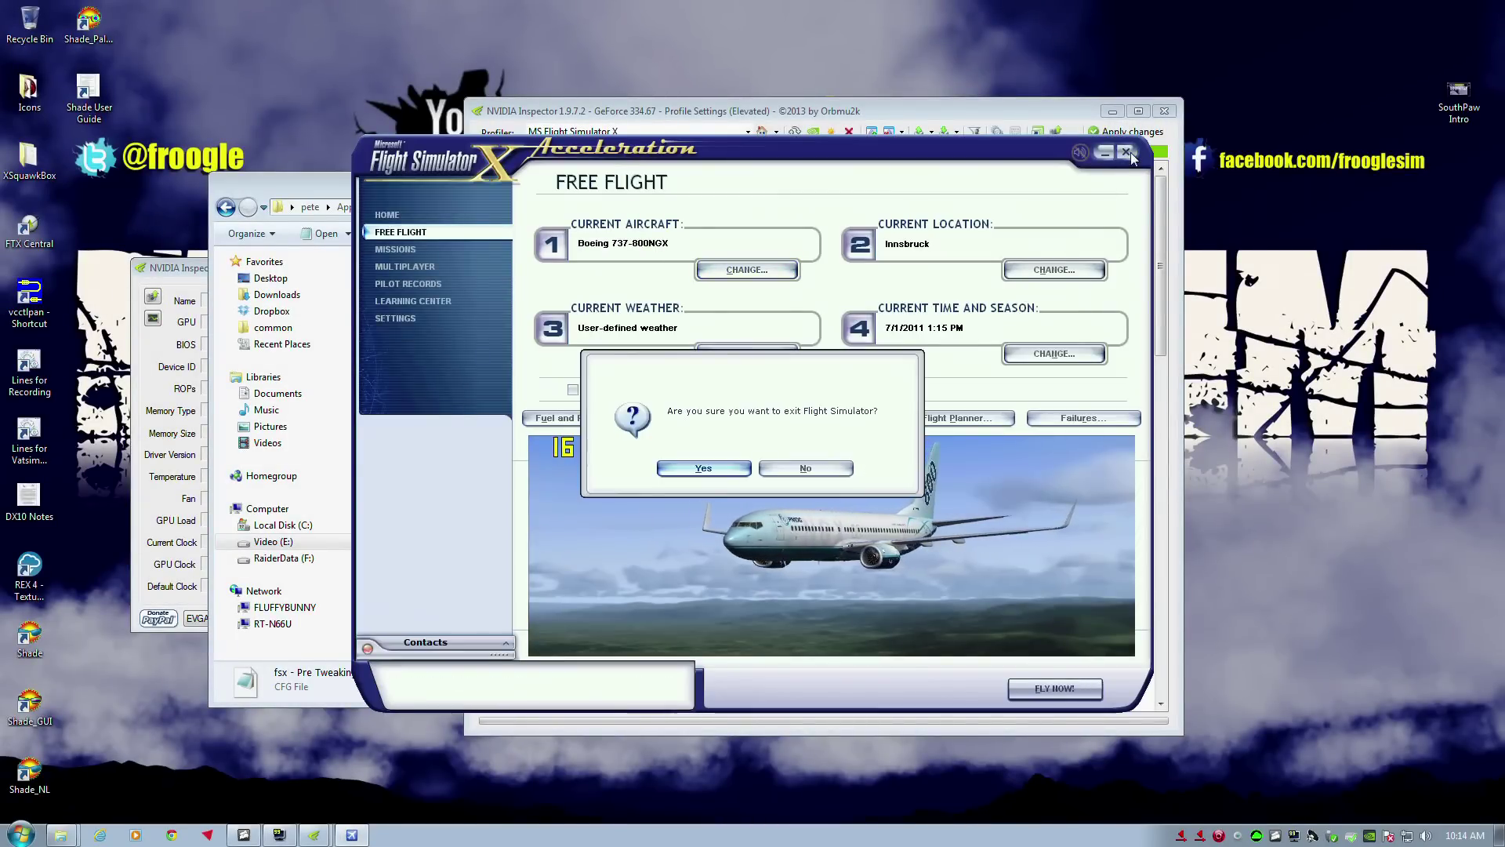
{"action": "left_click", "coordinate": [746, 469]}
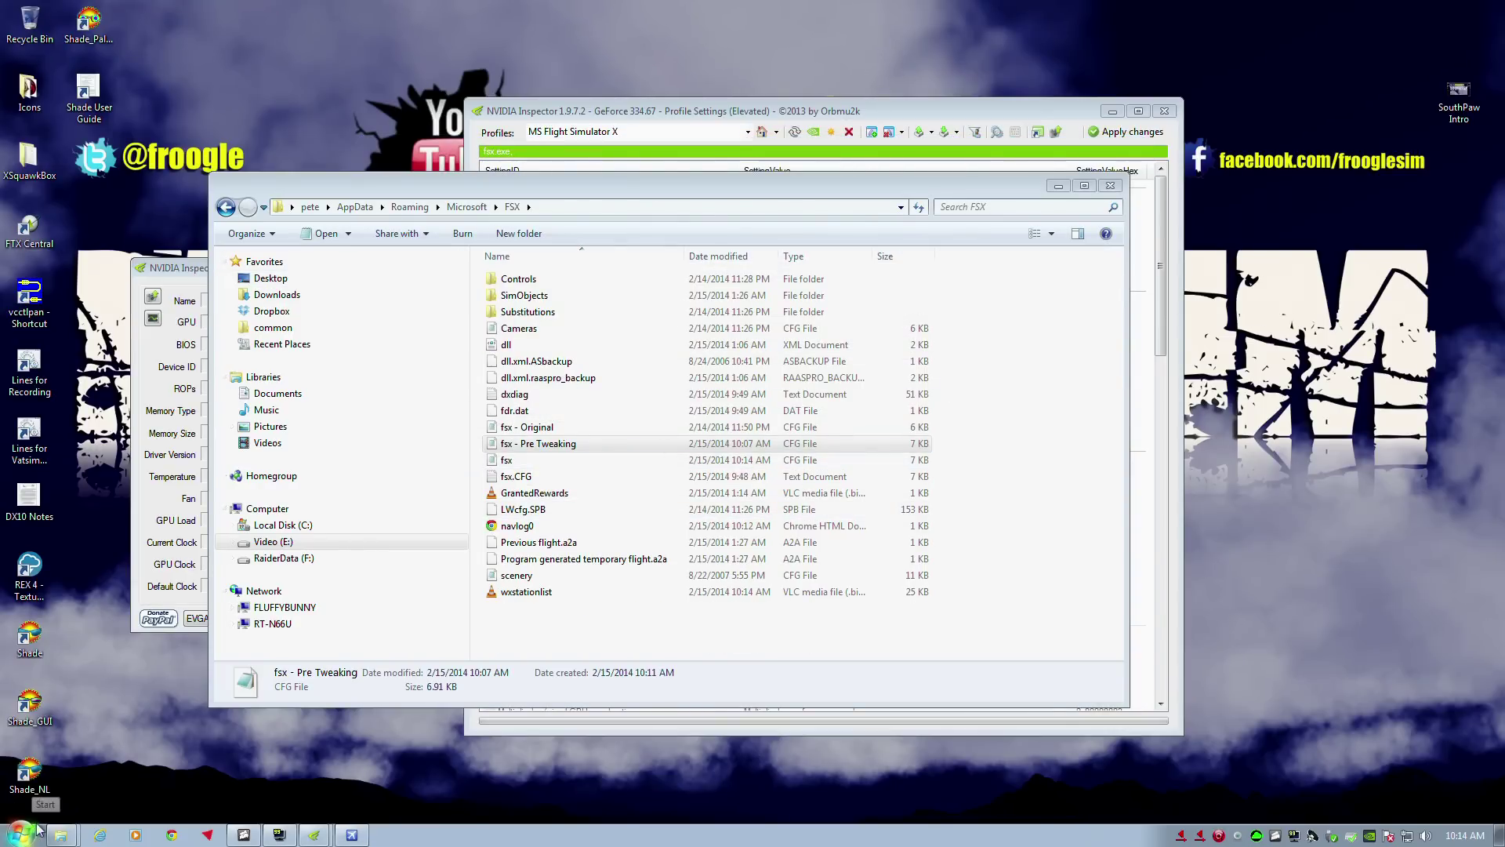
{"action": "mouse_move", "coordinate": [60, 834]}
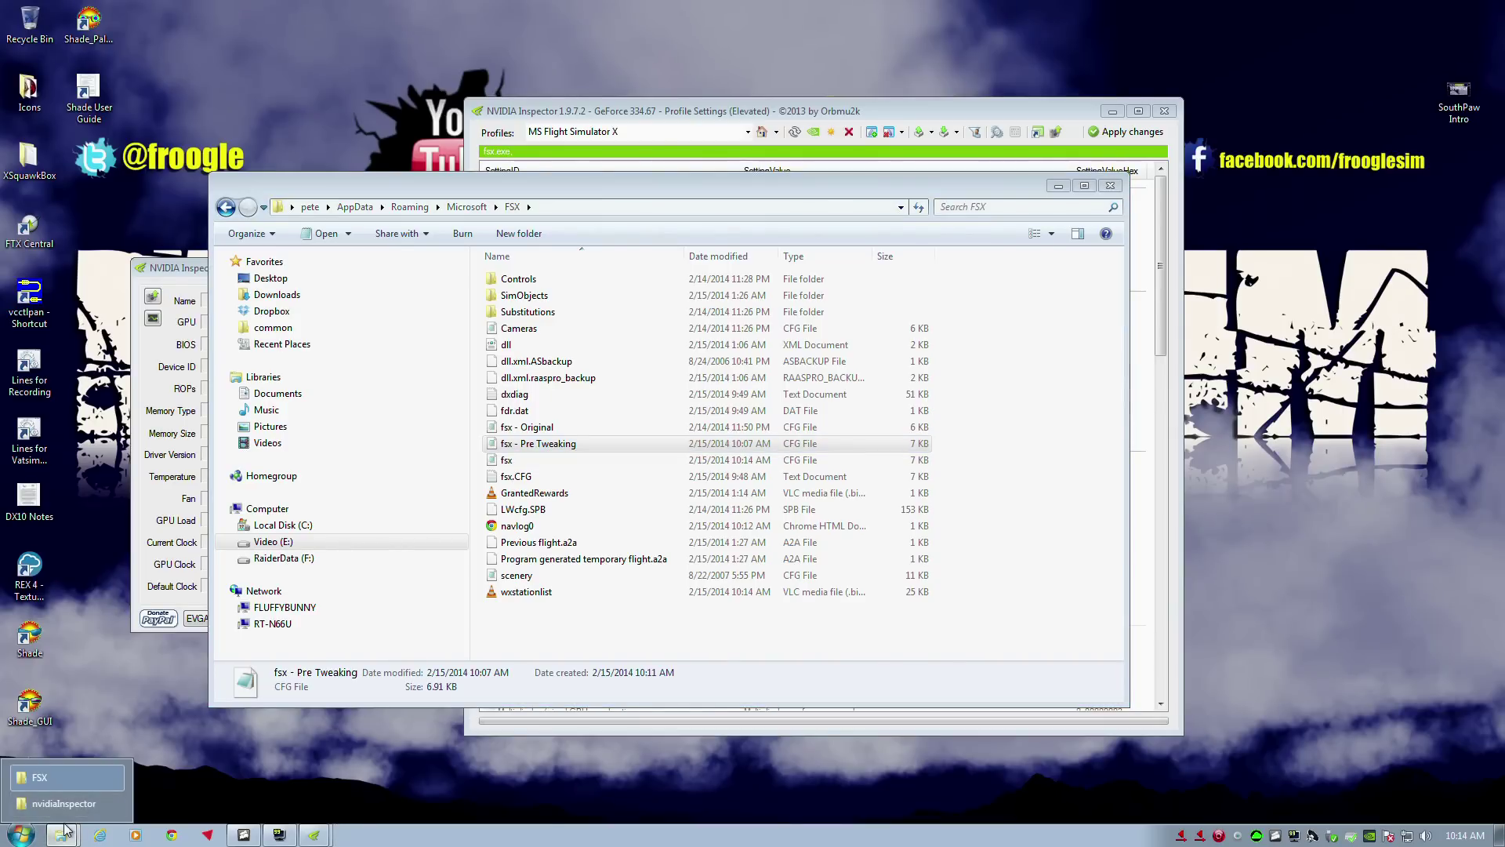
{"action": "left_click", "coordinate": [62, 804]}
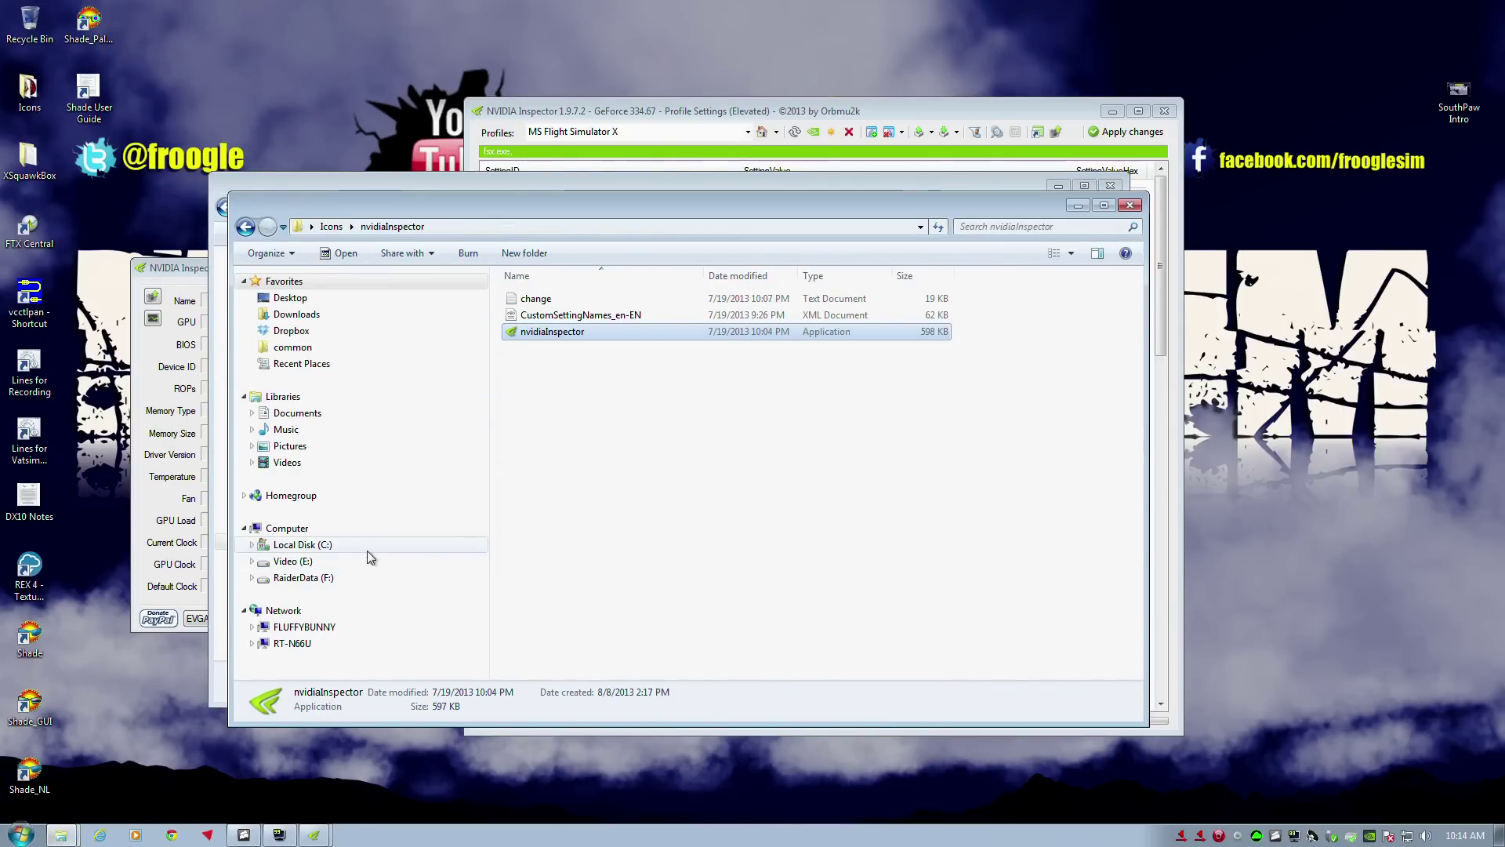
{"action": "left_click", "coordinate": [369, 548]}
{"action": "double_click", "coordinate": [532, 314]}
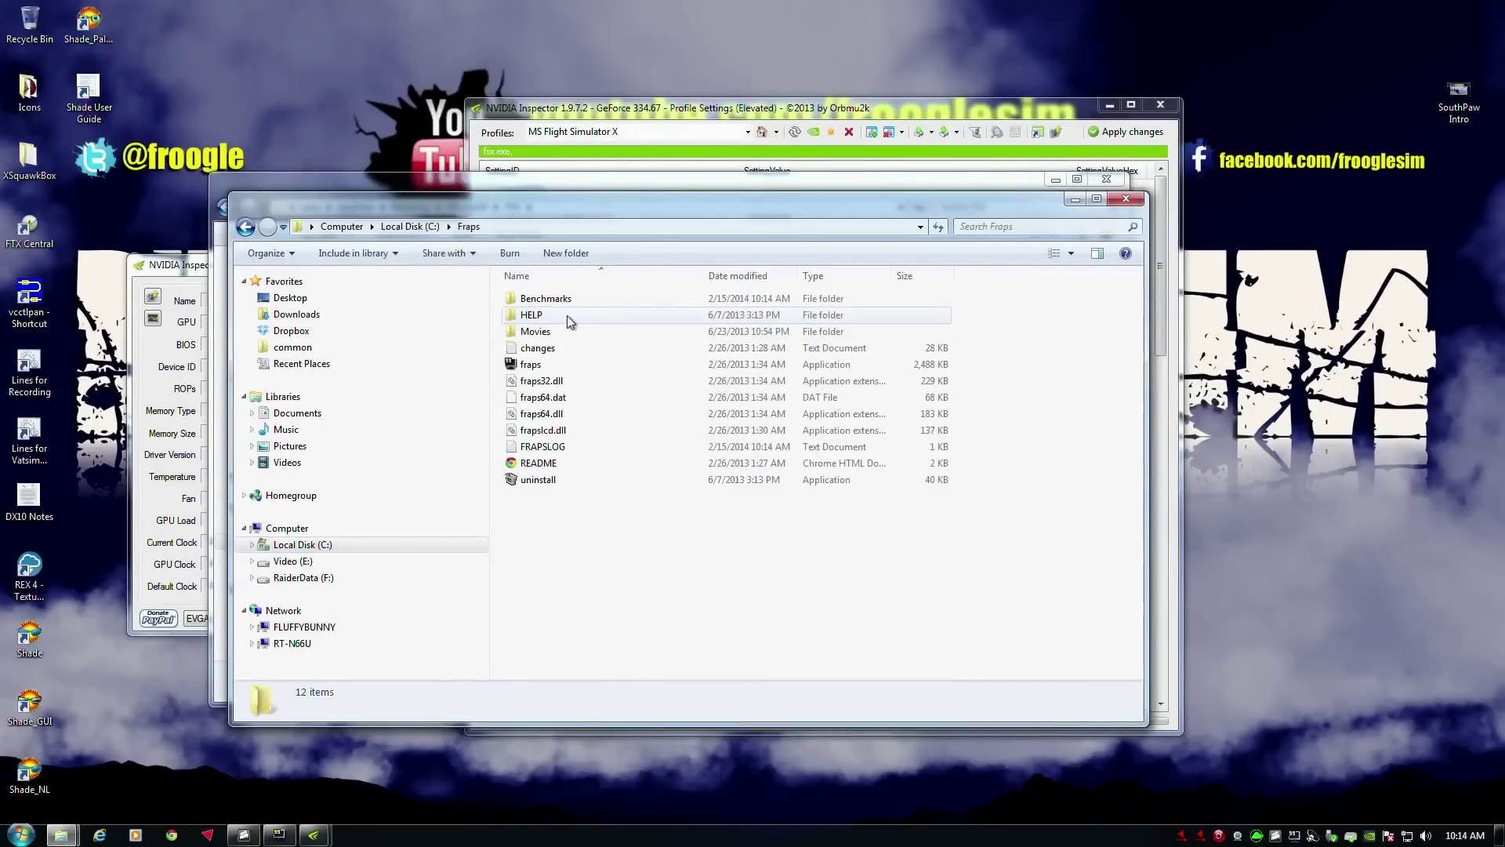
{"action": "double_click", "coordinate": [568, 300]}
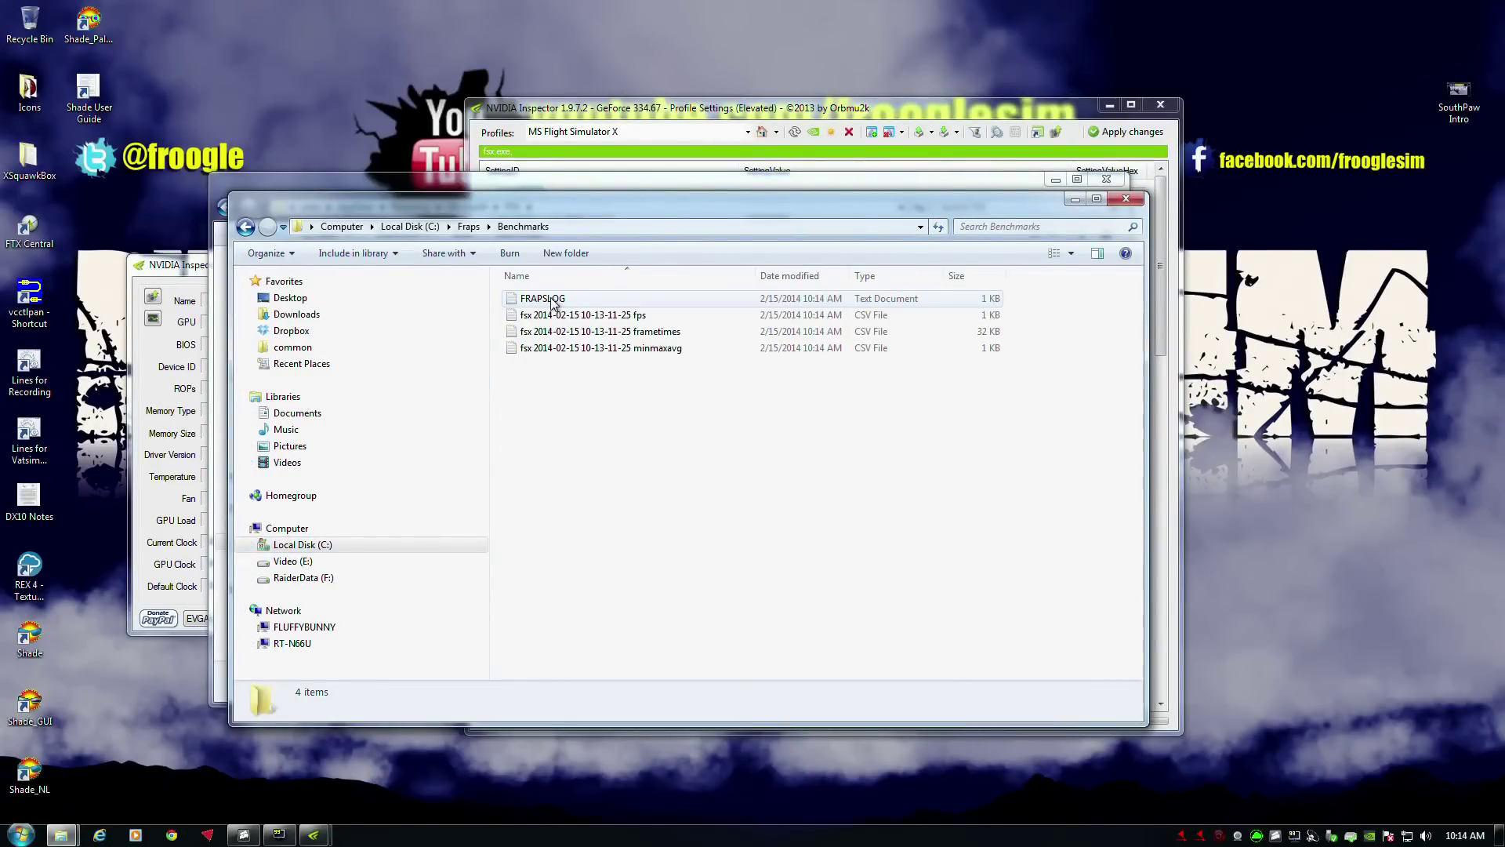
- Examine the per-frame times in the benchmark's frametimes CSV file and close it
{"action": "left_click", "coordinate": [654, 316]}
{"action": "left_click", "coordinate": [642, 332]}
{"action": "left_click", "coordinate": [638, 353]}
{"action": "left_click", "coordinate": [636, 316]}
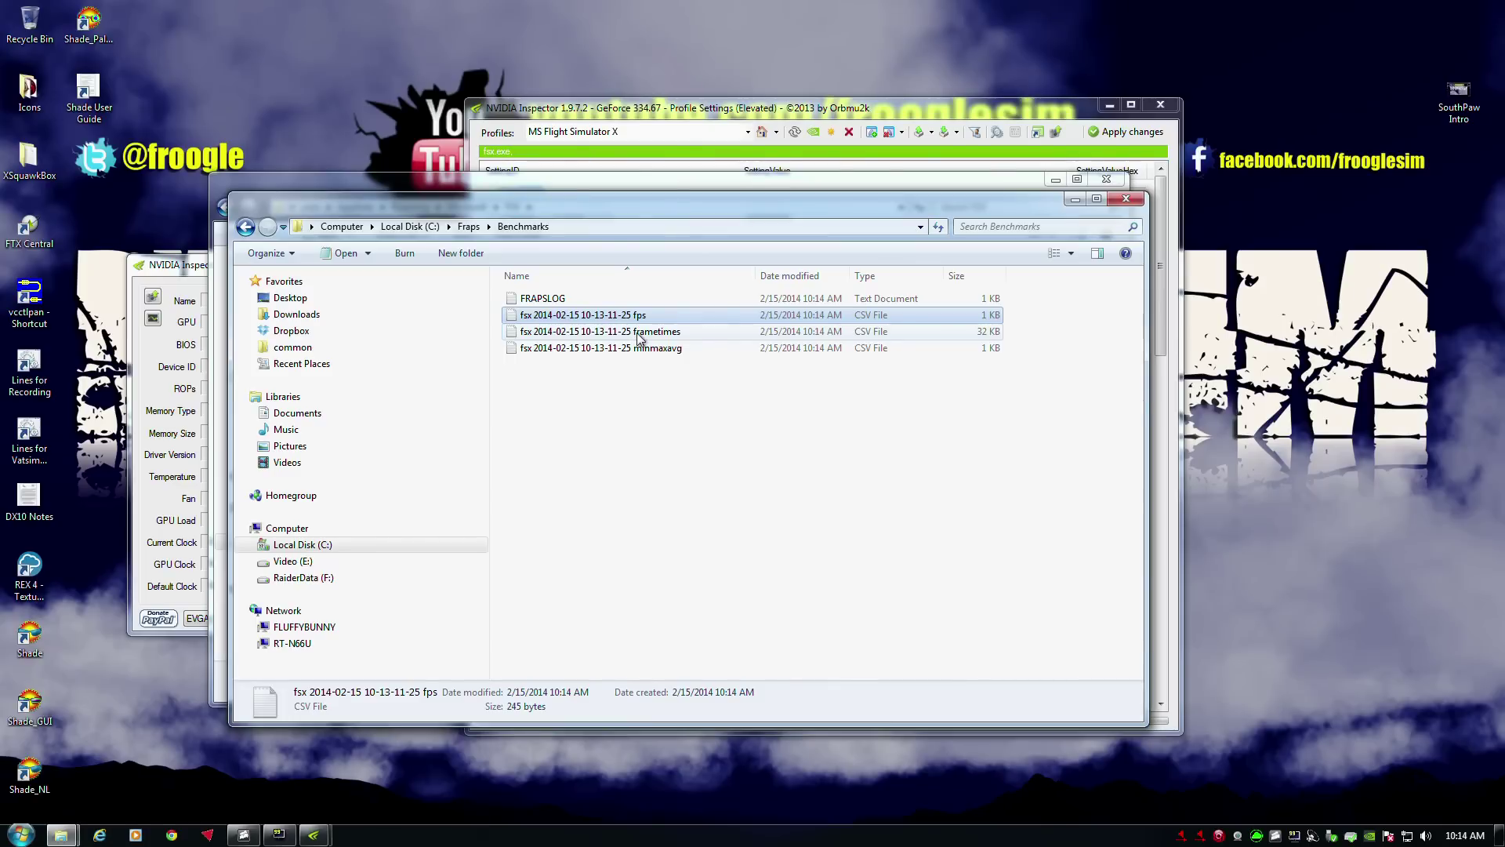
{"action": "double_click", "coordinate": [637, 332]}
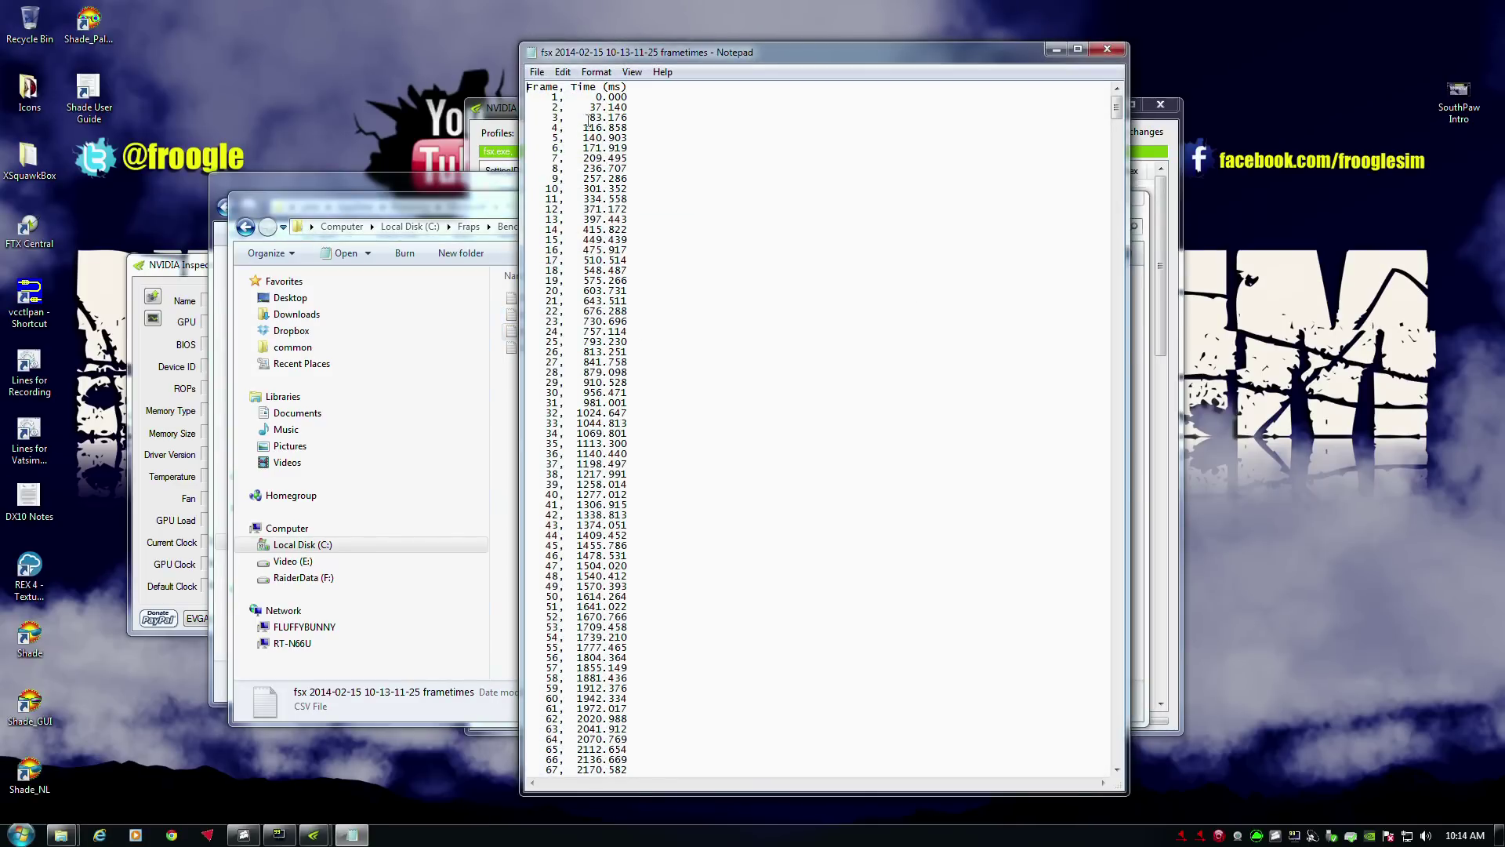
{"action": "left_click_drag", "start_coordinate": [550, 104], "coordinate": [688, 624]}
{"action": "left_click", "coordinate": [553, 495]}
{"action": "left_click_drag", "start_coordinate": [570, 505], "coordinate": [630, 505]}
{"action": "left_click", "coordinate": [1107, 49]}
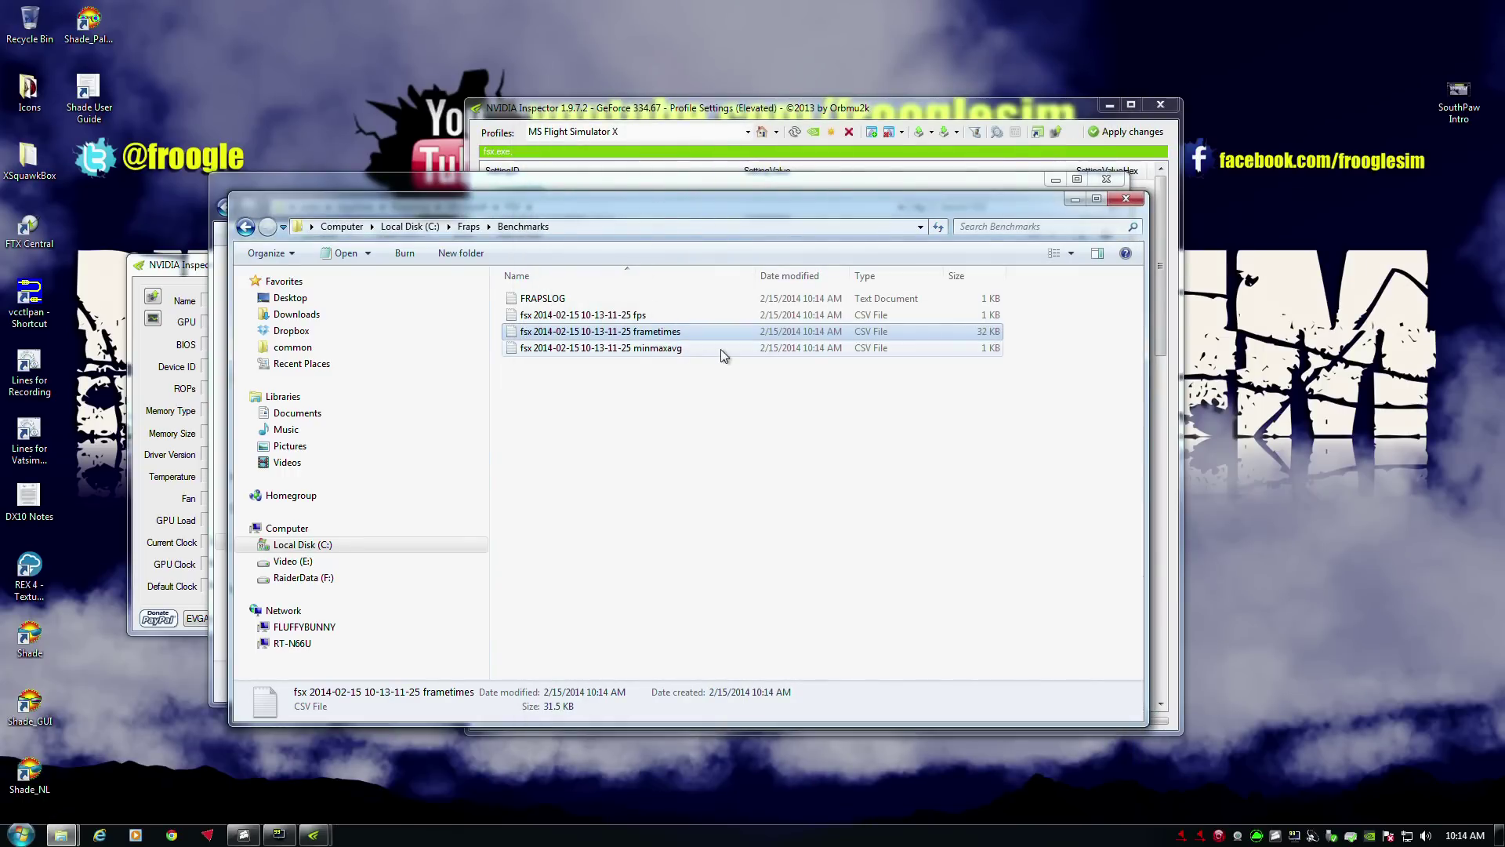
- Delete the fps, frametimes and minmaxavg CSV files of the first benchmark run, leaving the FRAPSLOG text file
{"action": "left_click_drag", "start_coordinate": [756, 402], "coordinate": [530, 322]}
{"action": "key", "text": "Delete"}
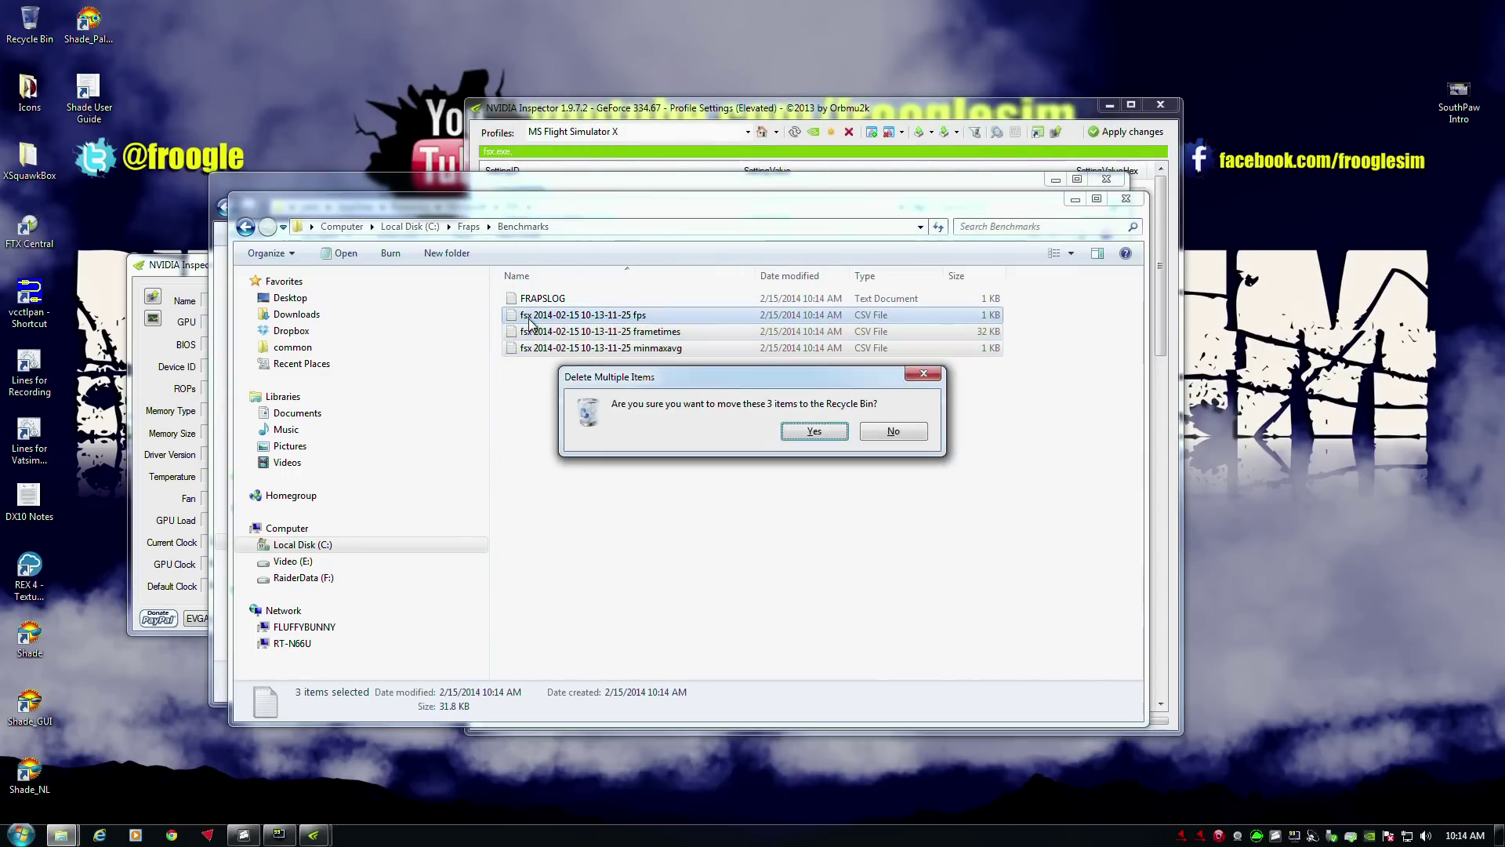
{"action": "left_click", "coordinate": [805, 431]}
- Rename the FRAPSLOG text file as "Before Major Tweaking"
{"action": "left_click", "coordinate": [567, 299]}
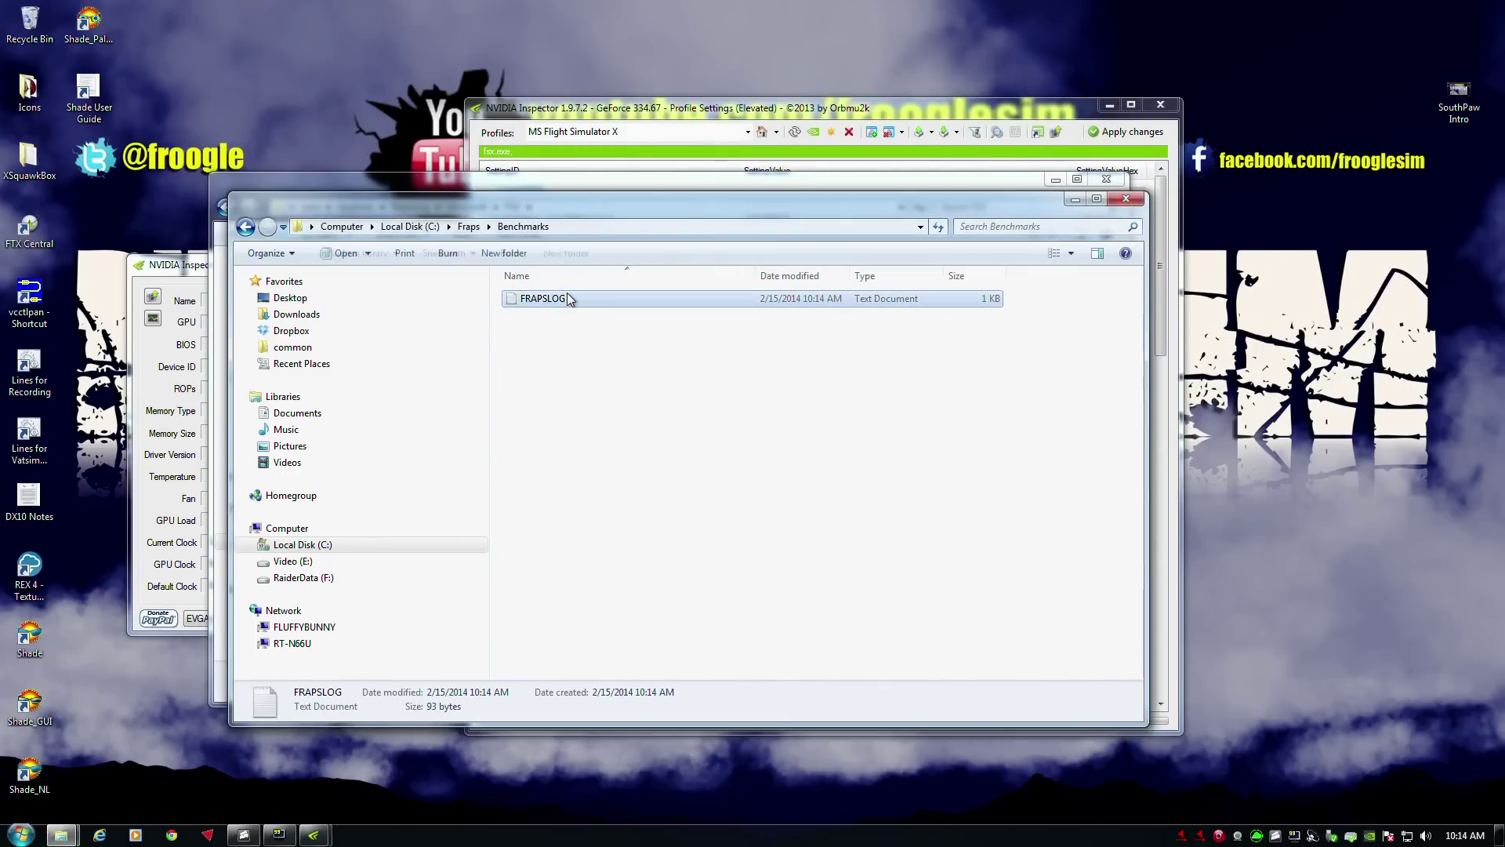
{"action": "left_click", "coordinate": [567, 297]}
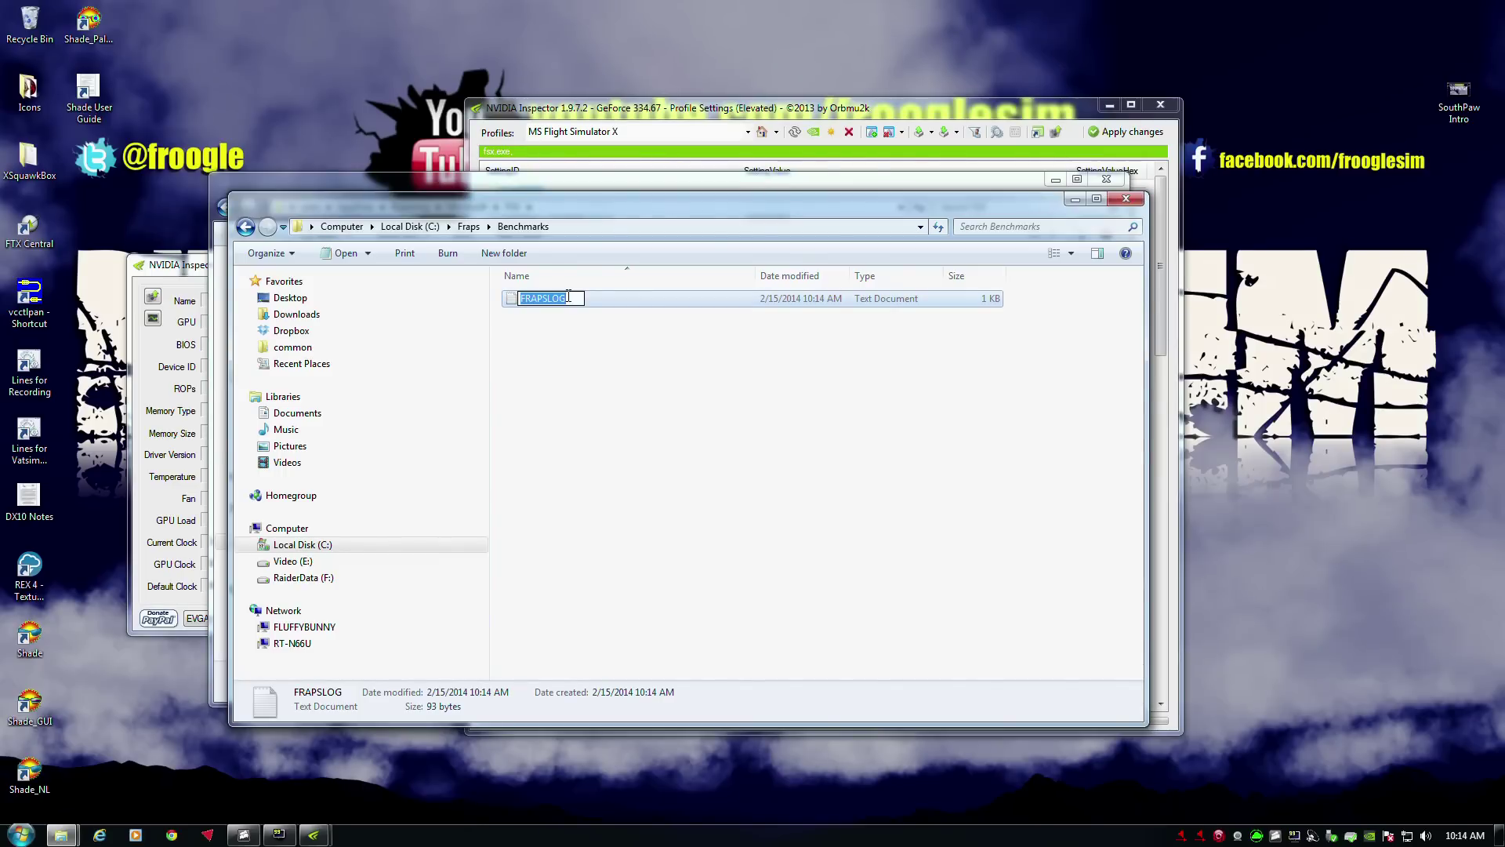
{"action": "type", "text": "Before Major Tweaking"}
{"action": "key", "text": "Return"}
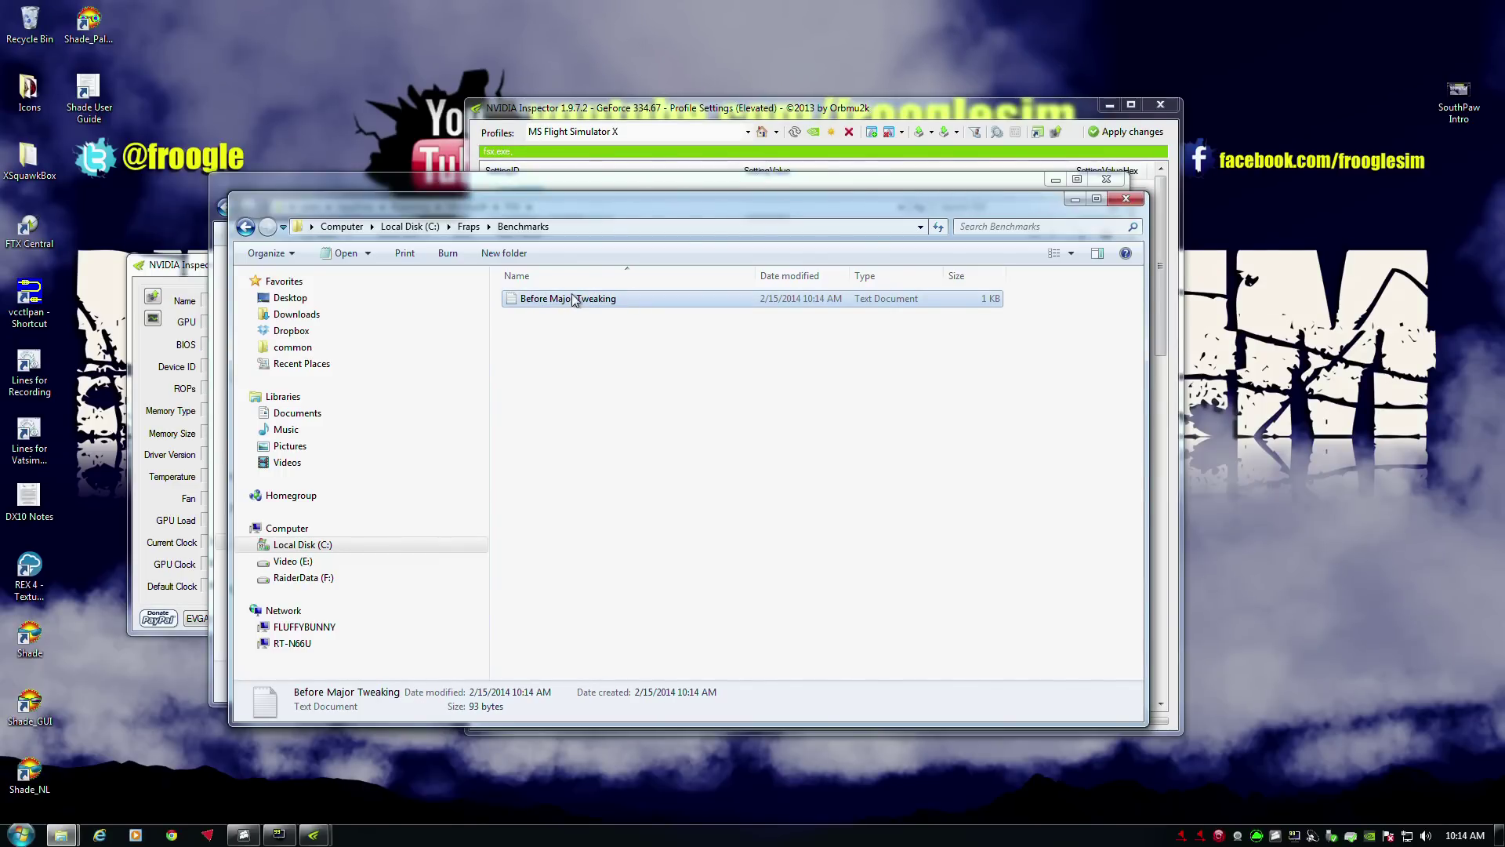
- Review the average, minimum and maximum frame rates in the "Before Major Tweaking" log and close it
{"action": "double_click", "coordinate": [575, 299]}
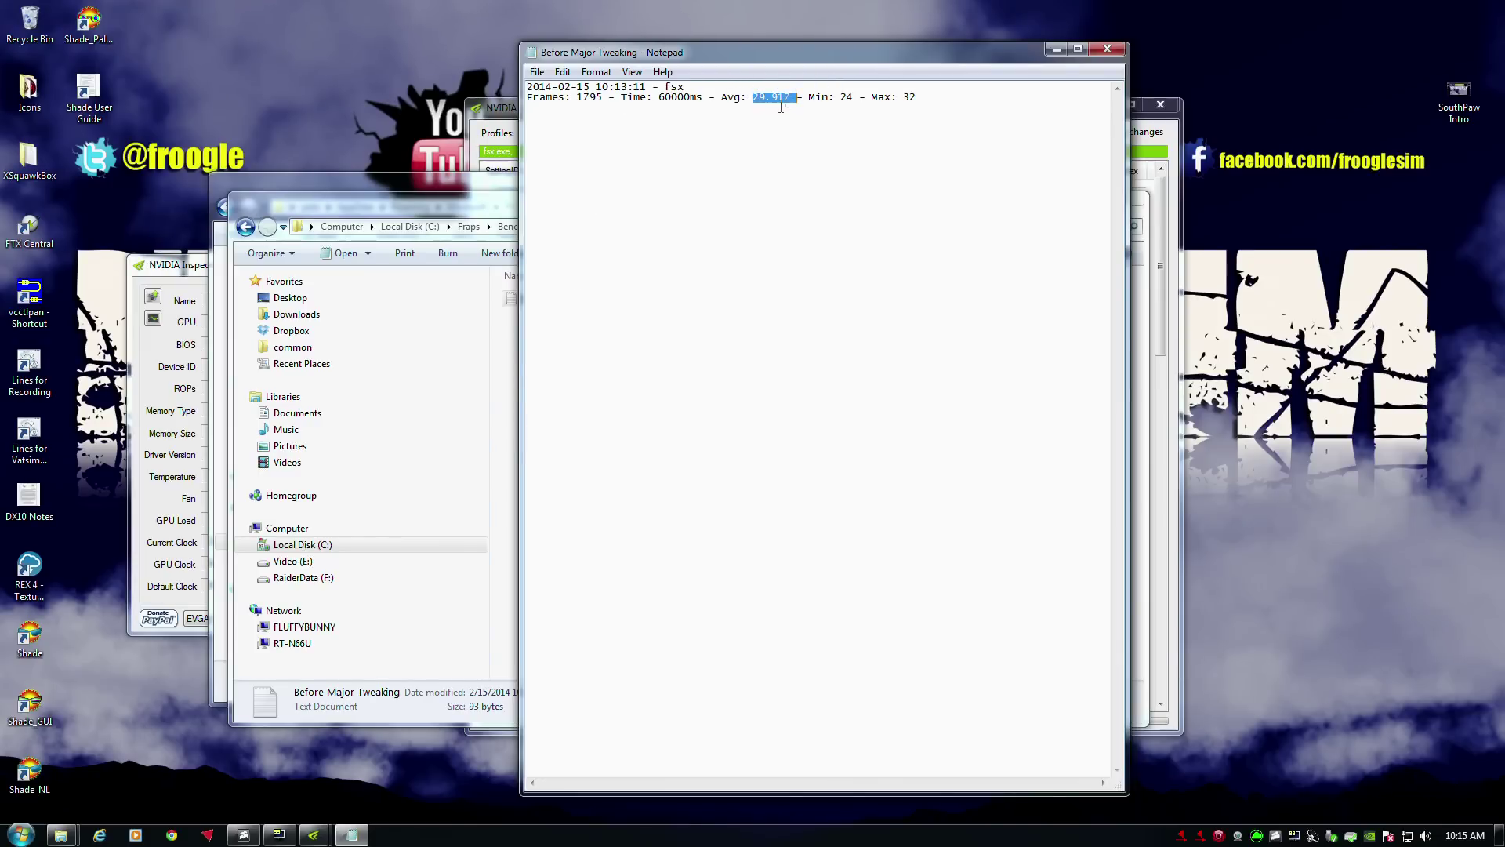
{"action": "double_click", "coordinate": [850, 98]}
{"action": "left_click", "coordinate": [901, 97]}
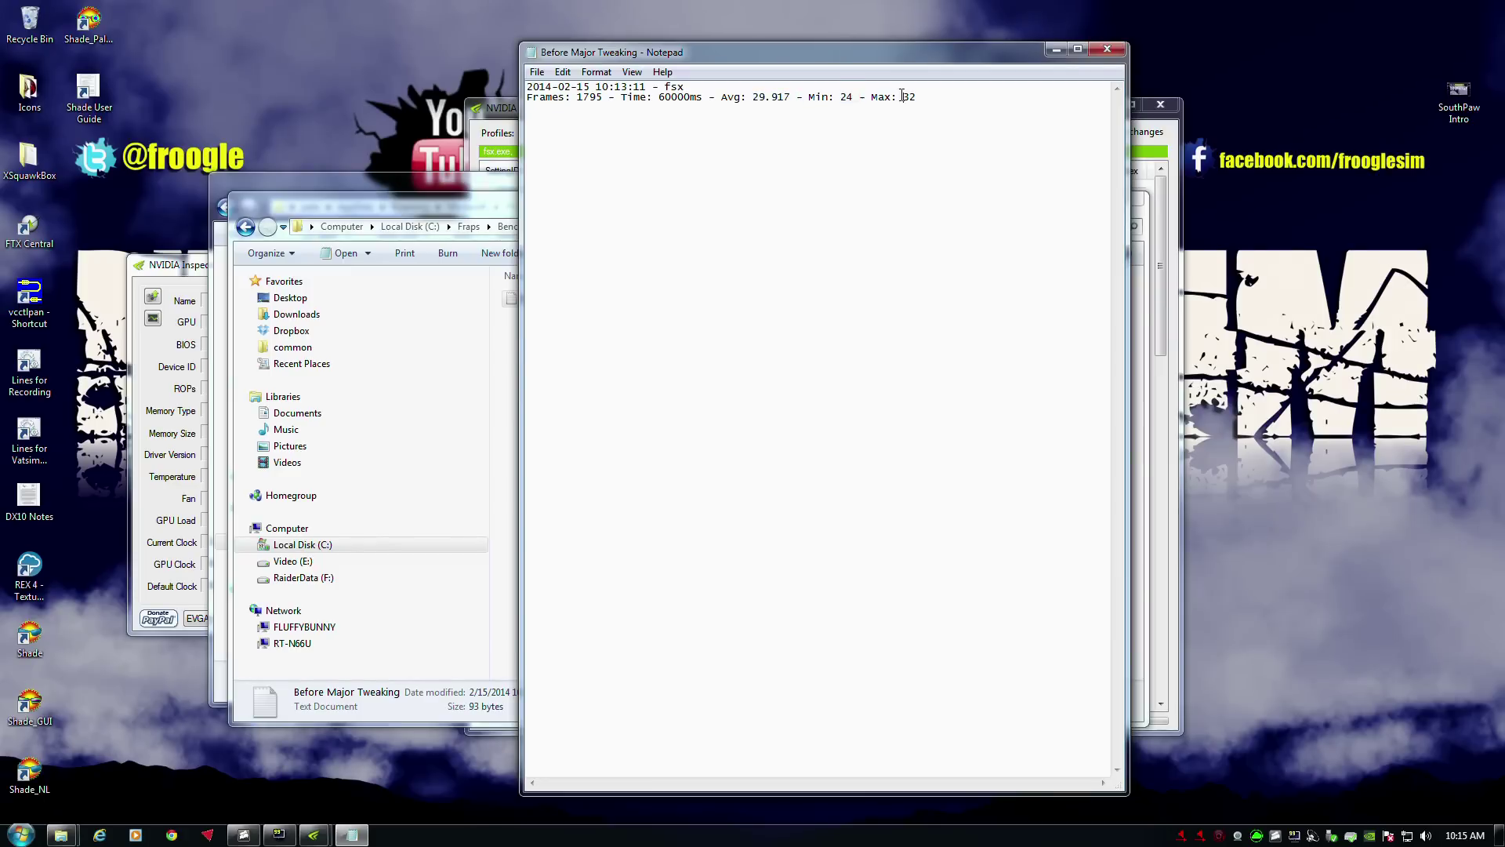
{"action": "double_click", "coordinate": [785, 97]}
{"action": "left_click", "coordinate": [1110, 53]}
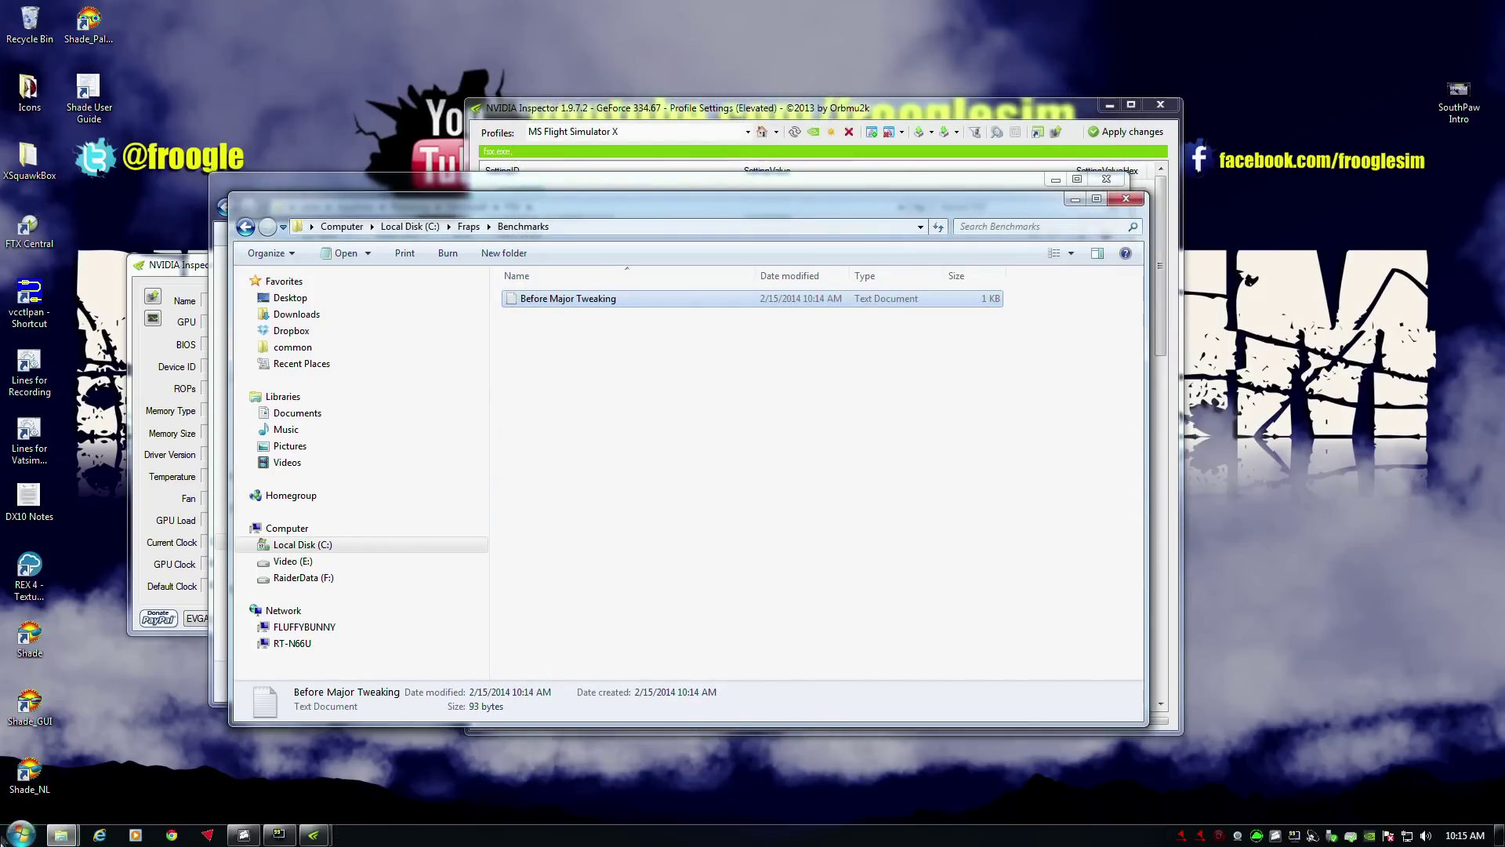
- Relaunch Microsoft Flight Simulator X and start a saved flight from the Load Flight list for a second benchmark run
{"action": "left_click", "coordinate": [21, 834]}
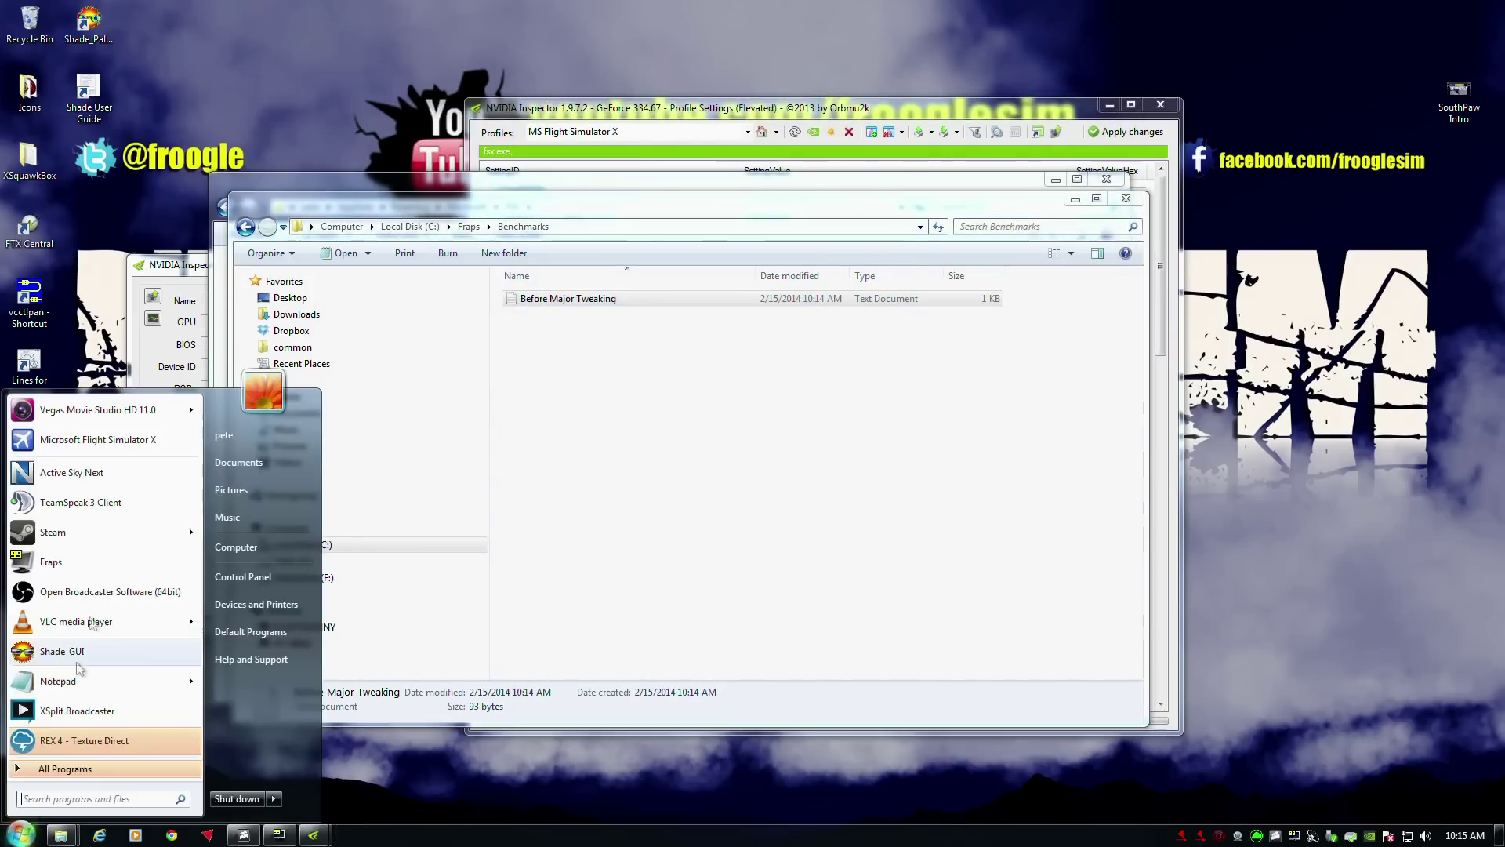
{"action": "left_click", "coordinate": [130, 442]}
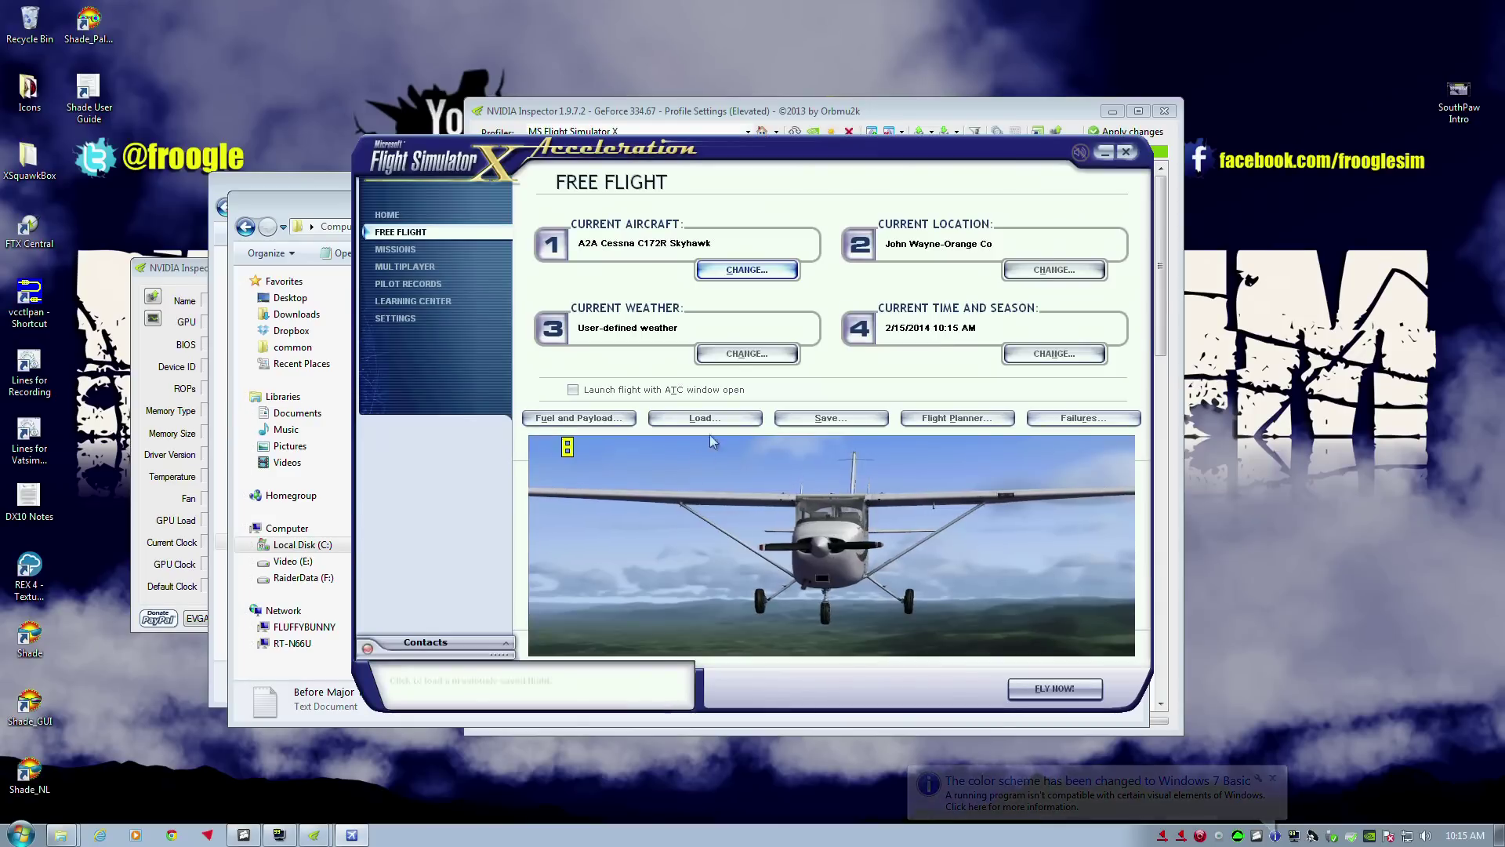
{"action": "left_click", "coordinate": [720, 418]}
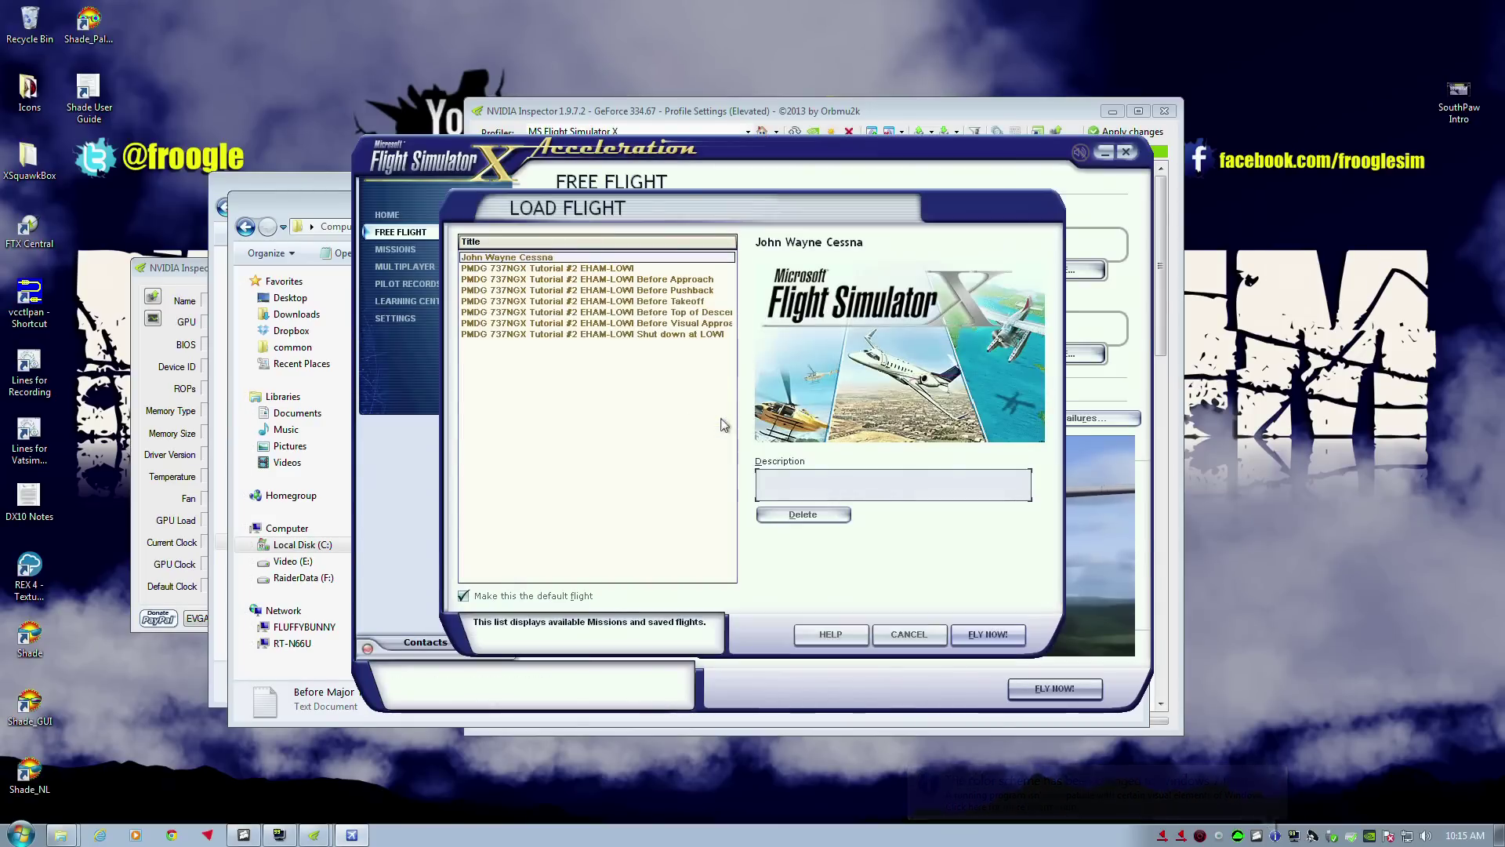
{"action": "left_click", "coordinate": [977, 633]}
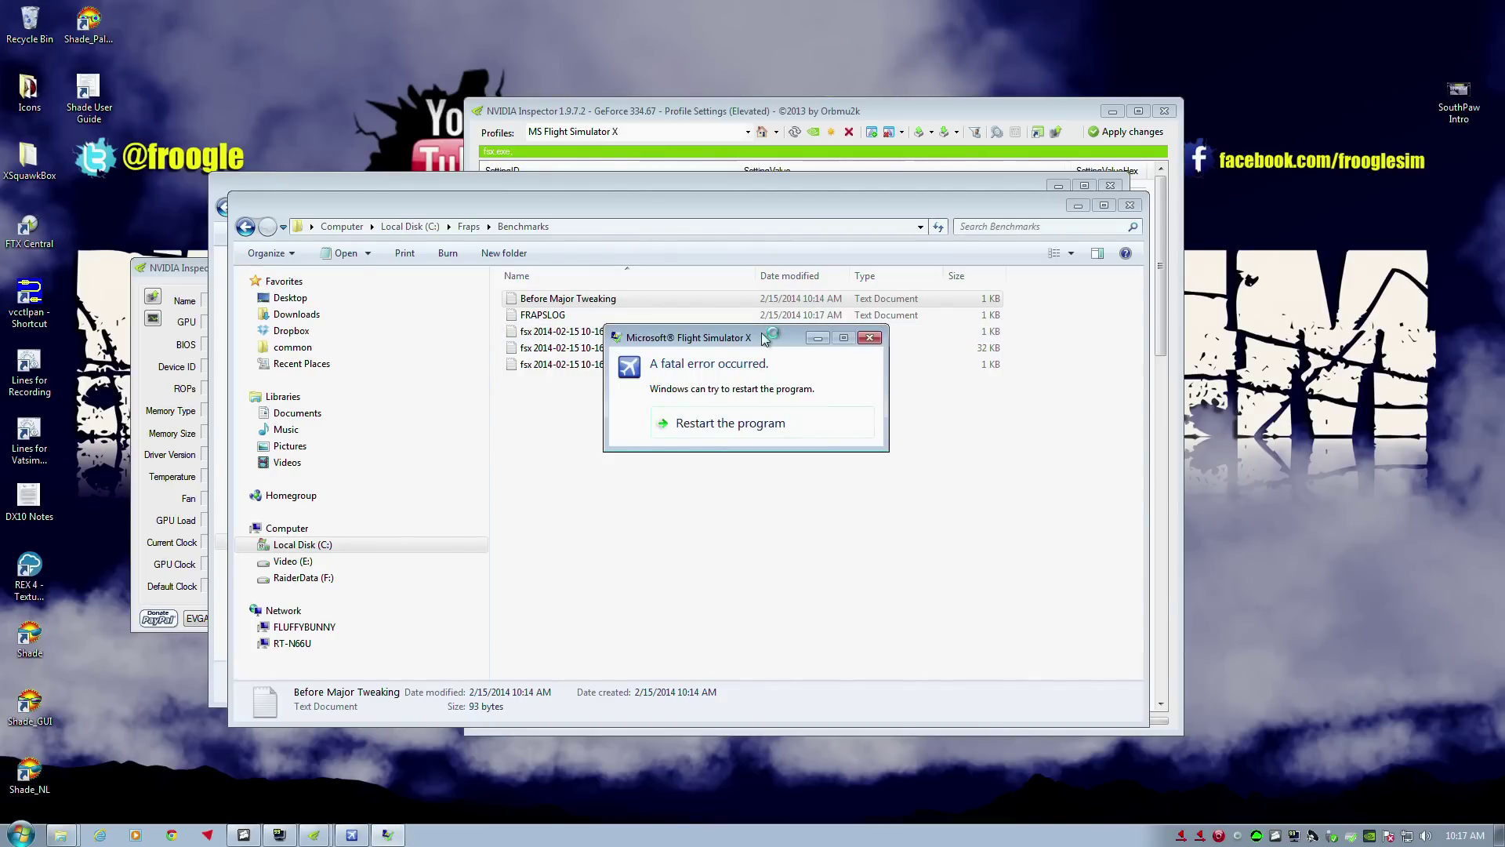
- Dismiss the Flight Simulator X error dialog and delete the three CSV files of the second benchmark run
{"action": "left_click", "coordinate": [868, 337]}
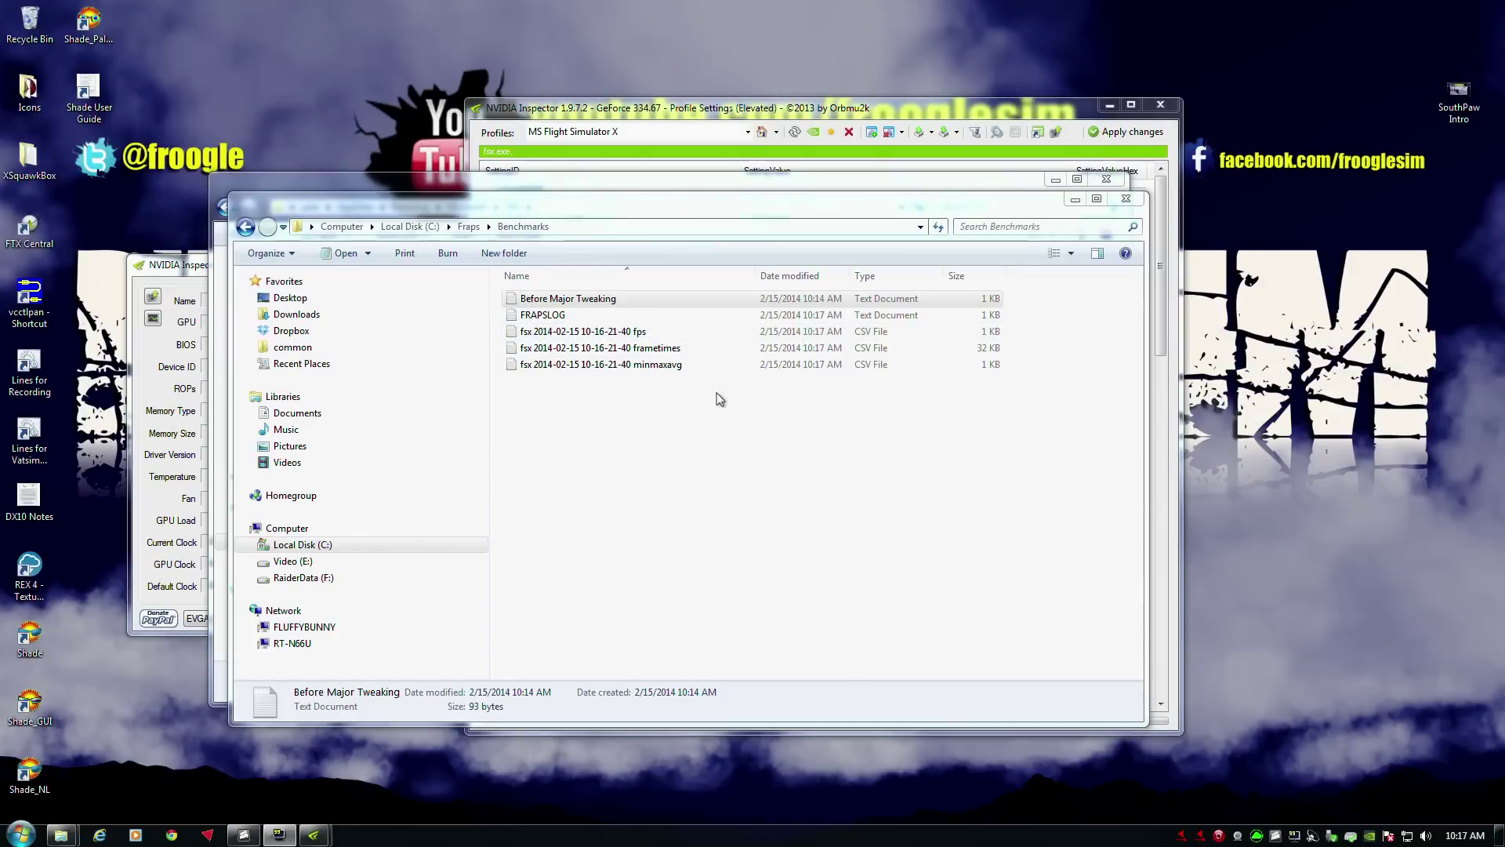
{"action": "left_click_drag", "start_coordinate": [666, 437], "coordinate": [530, 341]}
{"action": "key", "text": "Delete"}
{"action": "key", "text": "Return"}
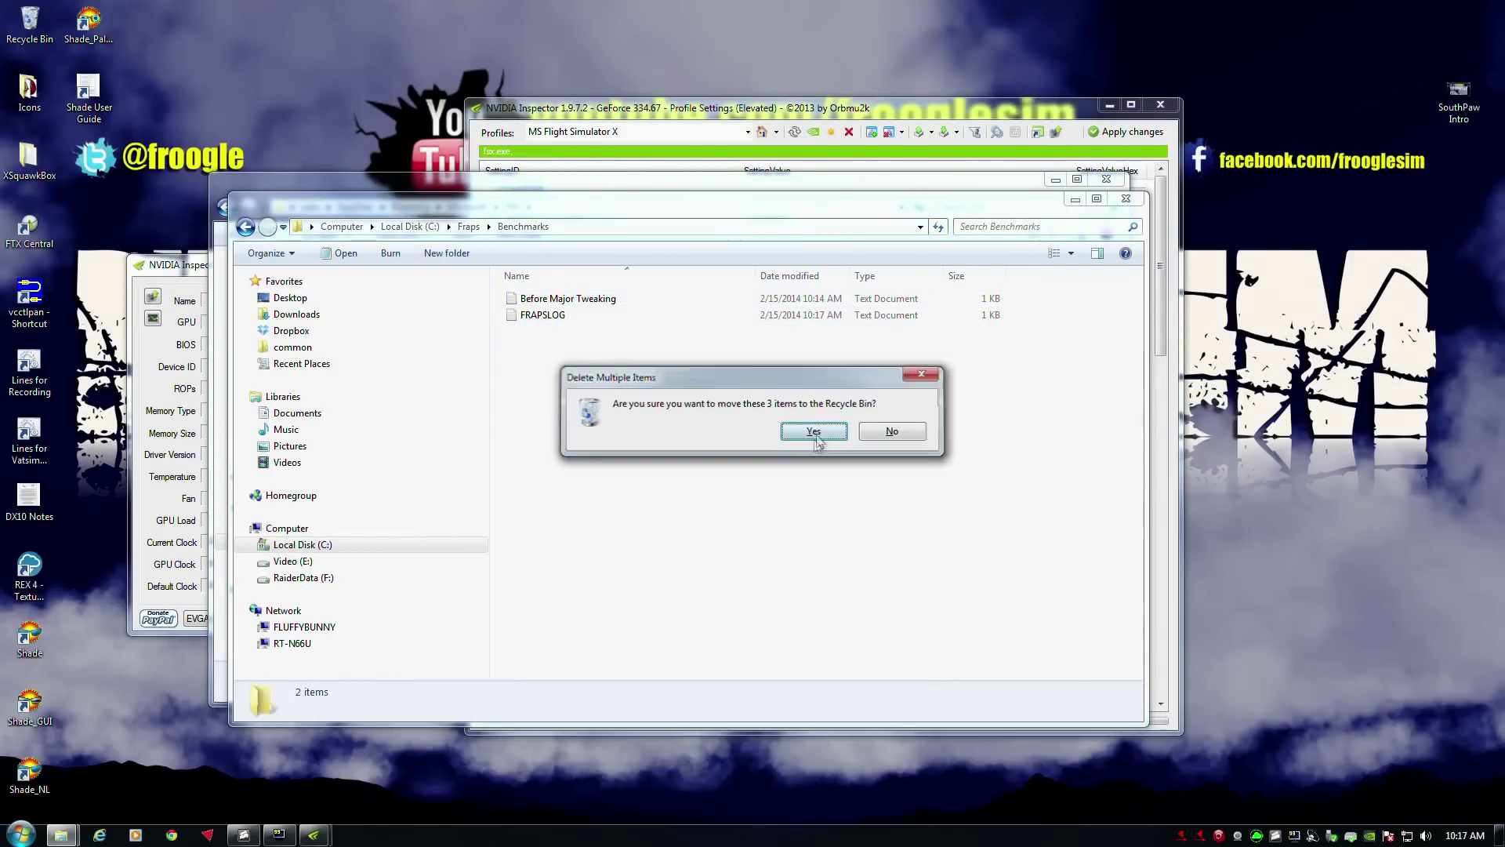
- Open FRAPSLOG and "Before Major Tweaking" side by side and compare their average, minimum and maximum frame rates
{"action": "left_click", "coordinate": [569, 314]}
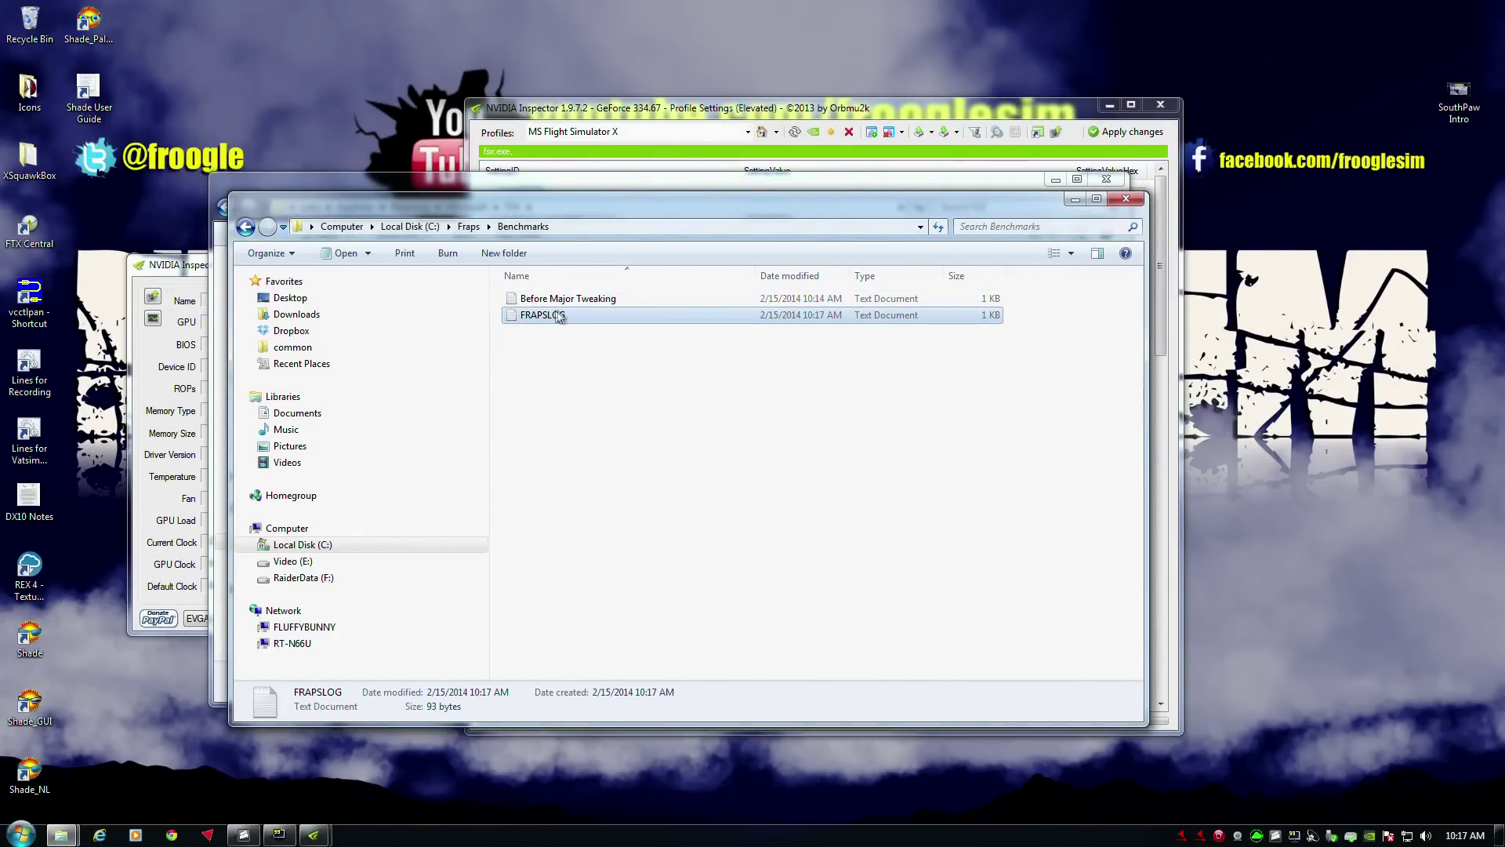
{"action": "double_click", "coordinate": [554, 314]}
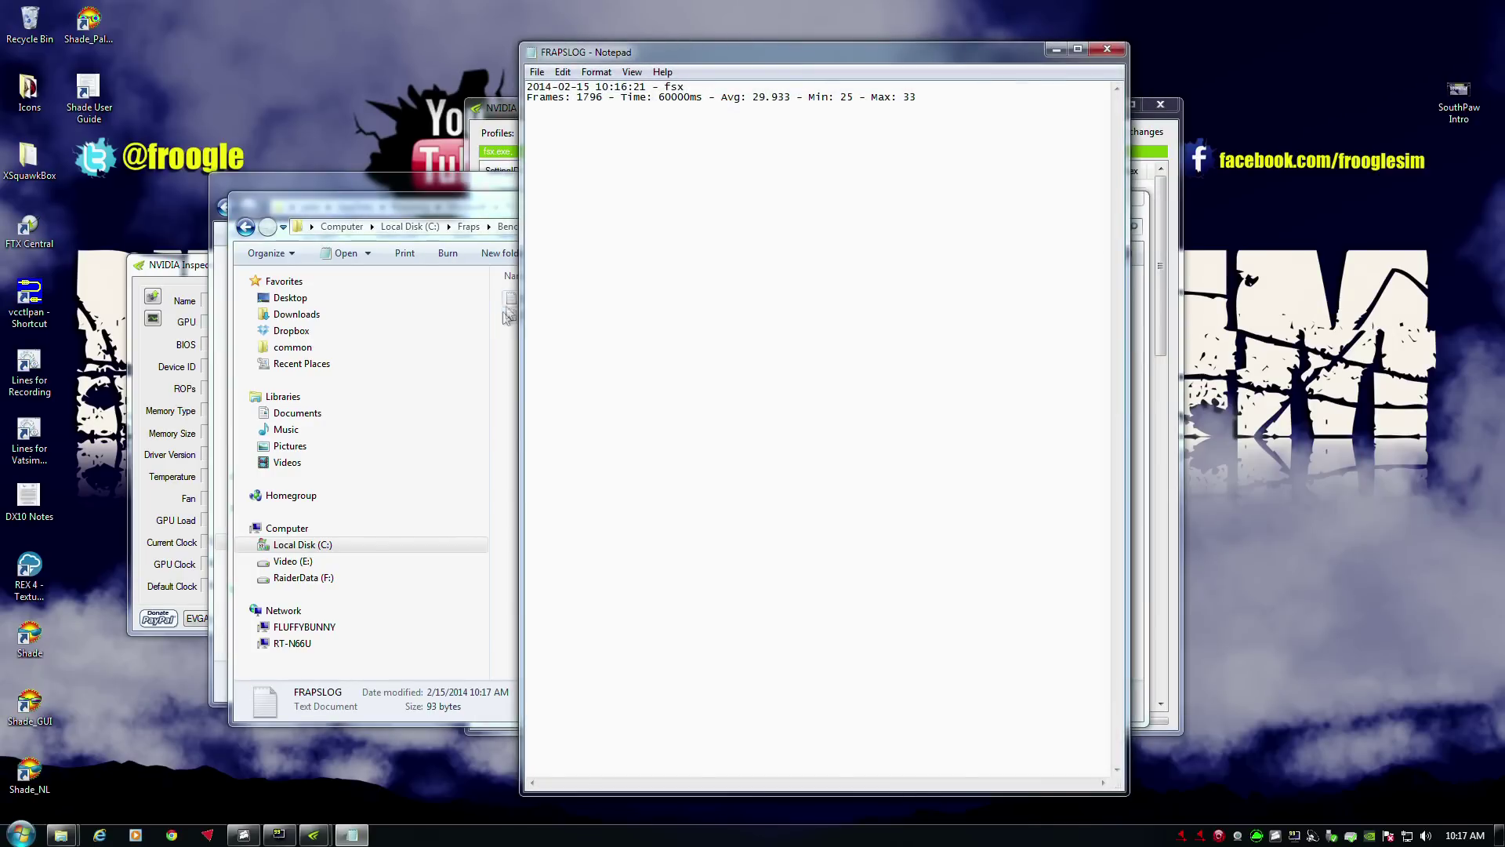
{"action": "left_click", "coordinate": [506, 304]}
{"action": "double_click", "coordinate": [509, 303]}
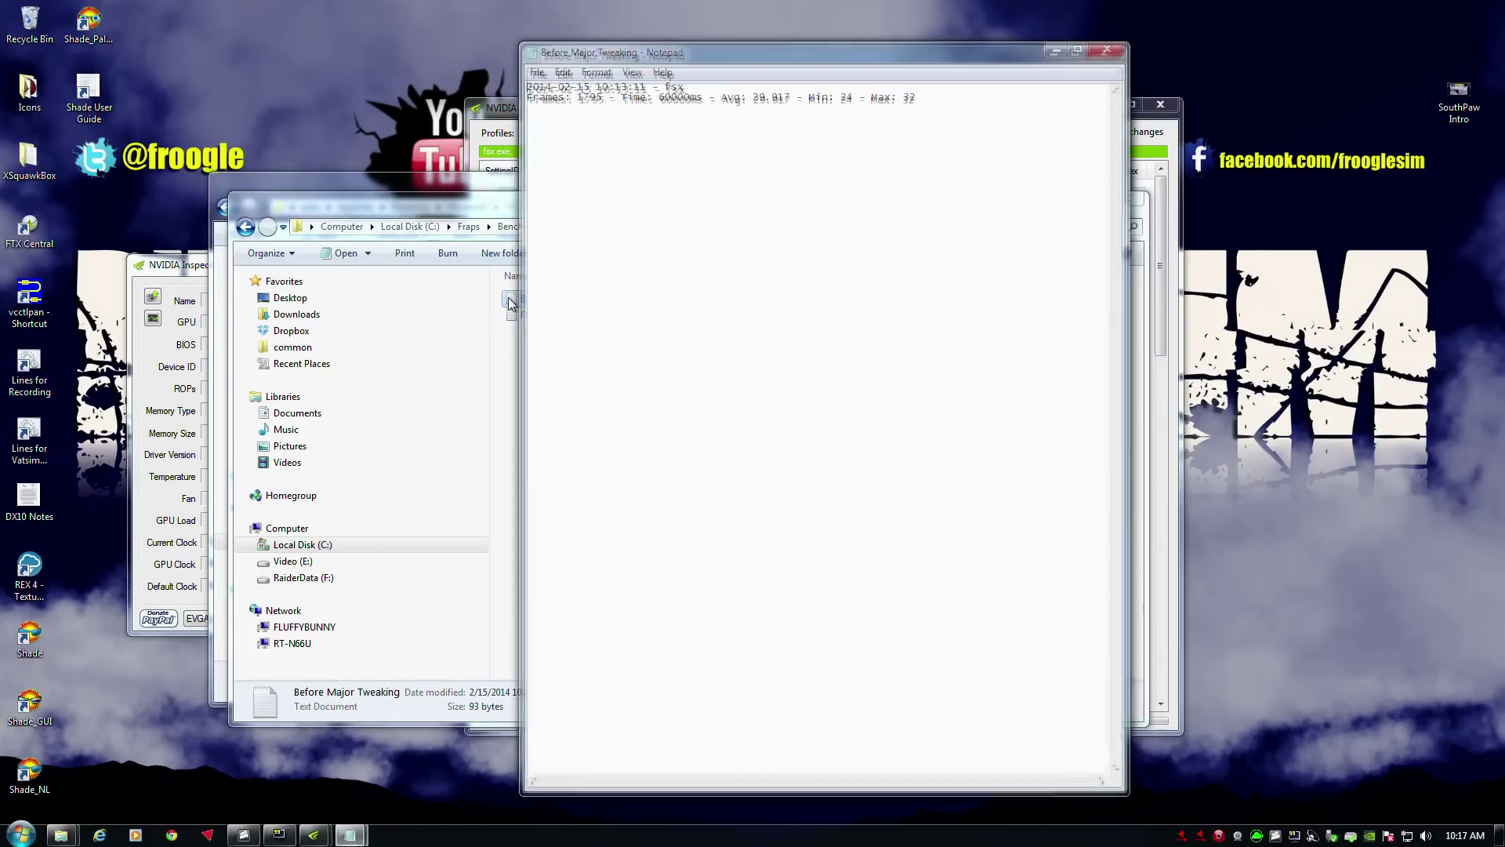
{"action": "left_click_drag", "start_coordinate": [732, 57], "coordinate": [1026, 67]}
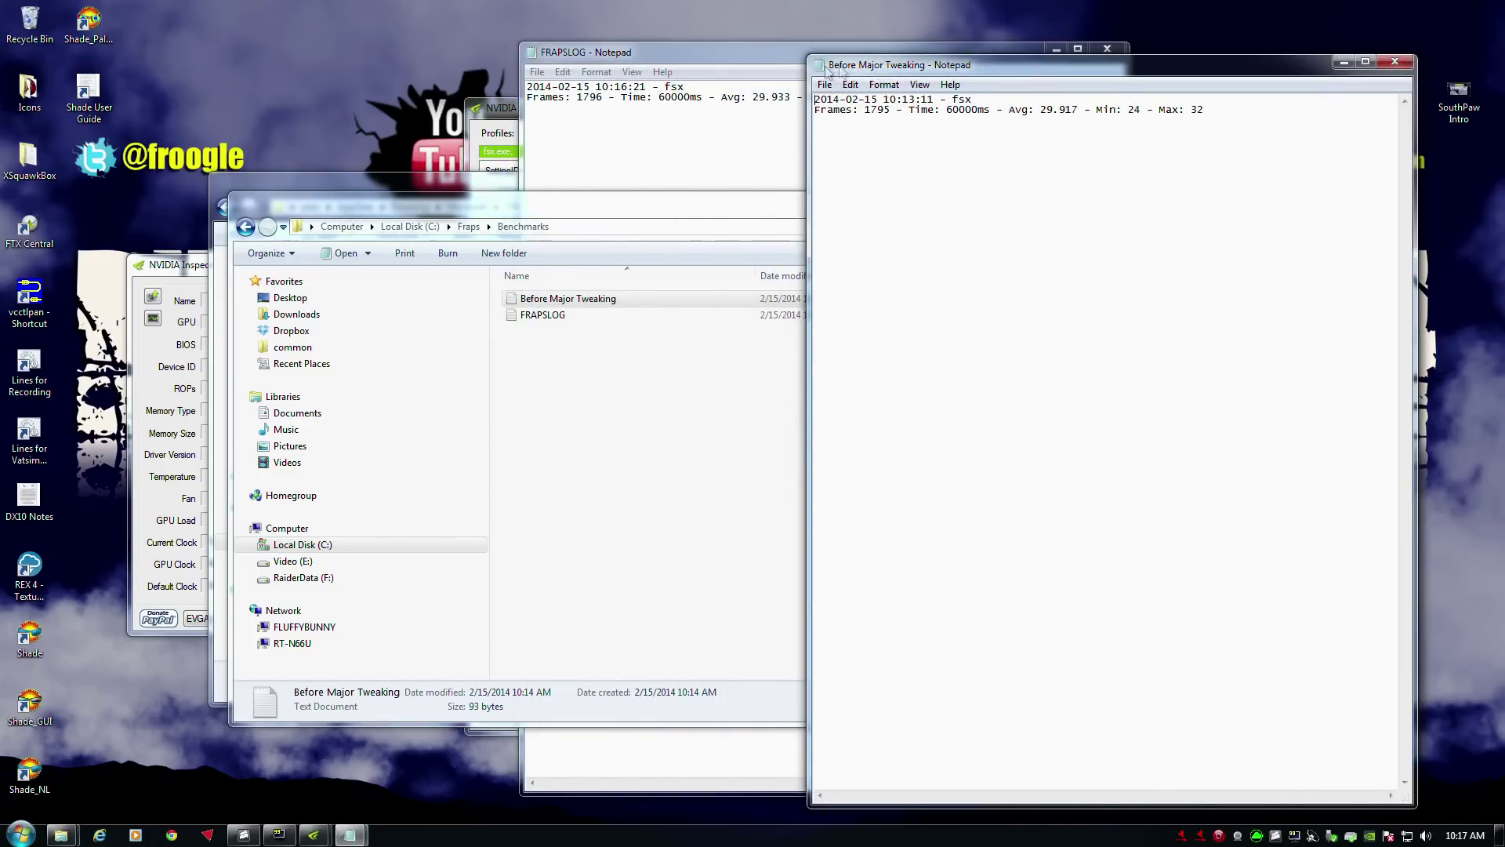
{"action": "left_click_drag", "start_coordinate": [784, 52], "coordinate": [539, 108]}
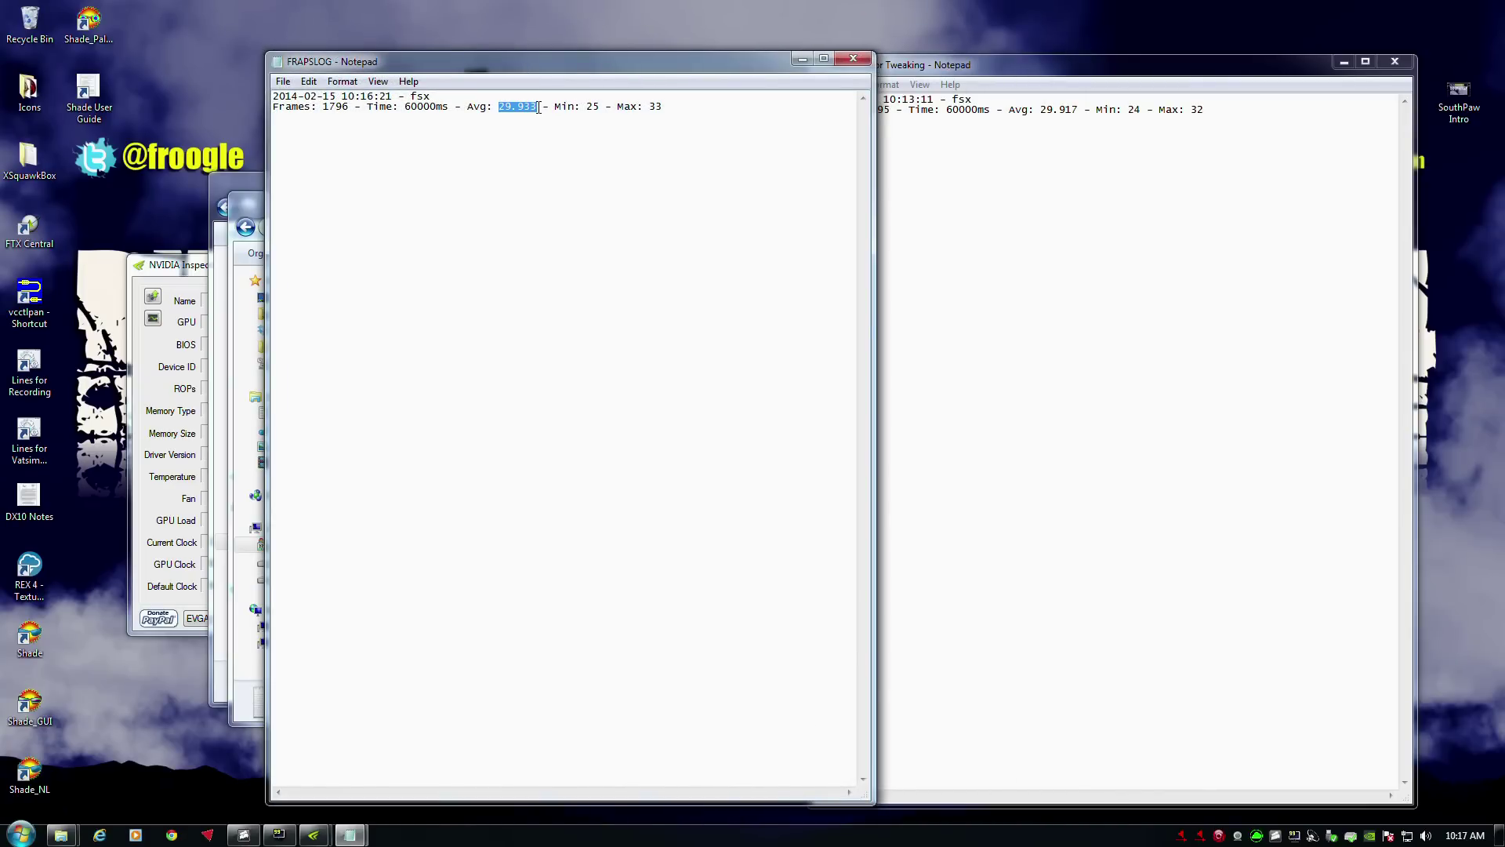
{"action": "left_click", "coordinate": [1051, 128]}
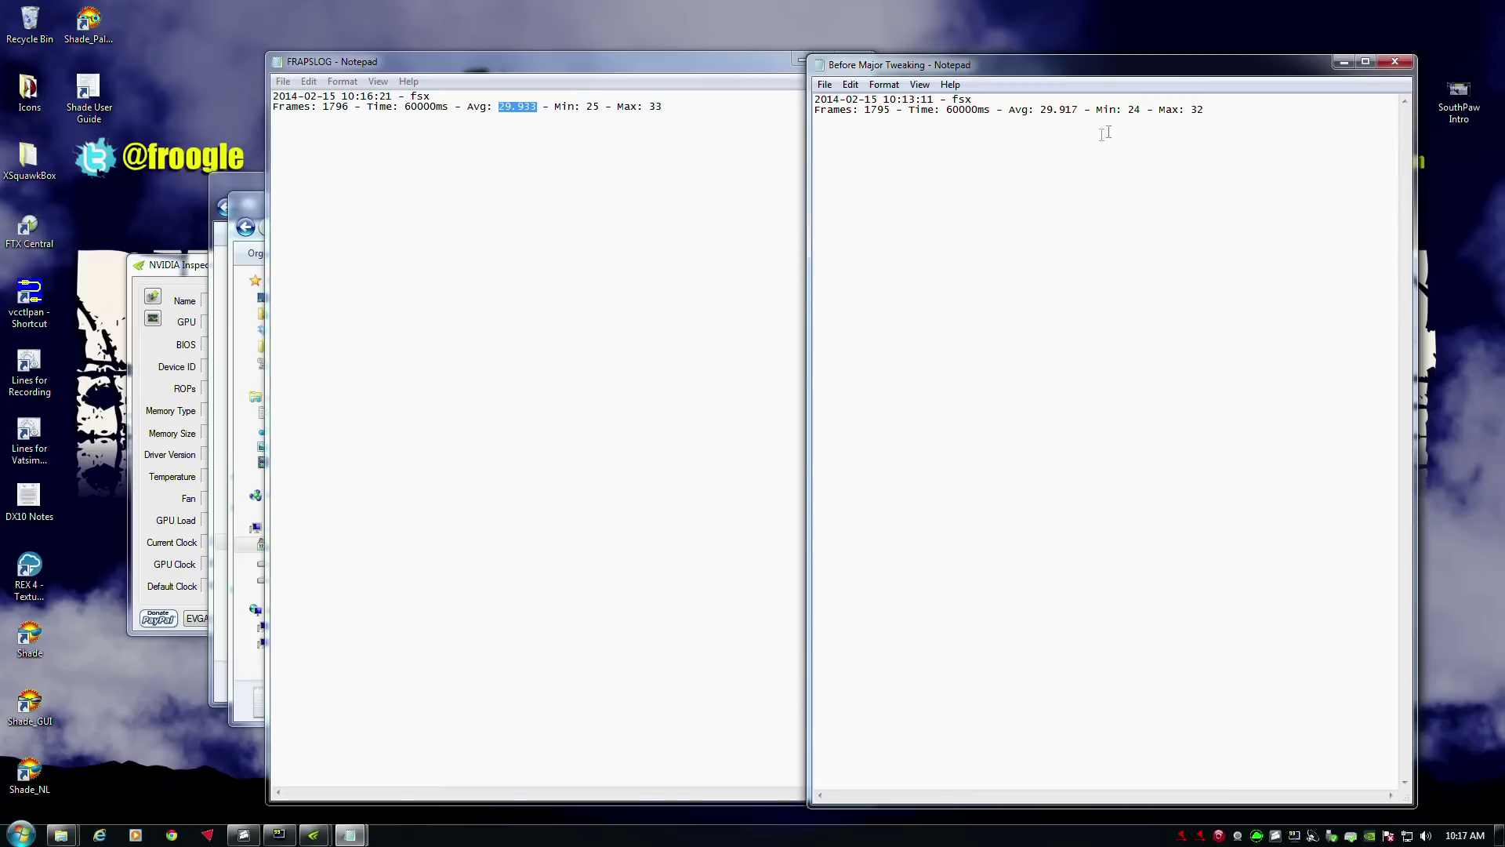
{"action": "double_click", "coordinate": [1200, 111]}
{"action": "left_click", "coordinate": [1180, 108]}
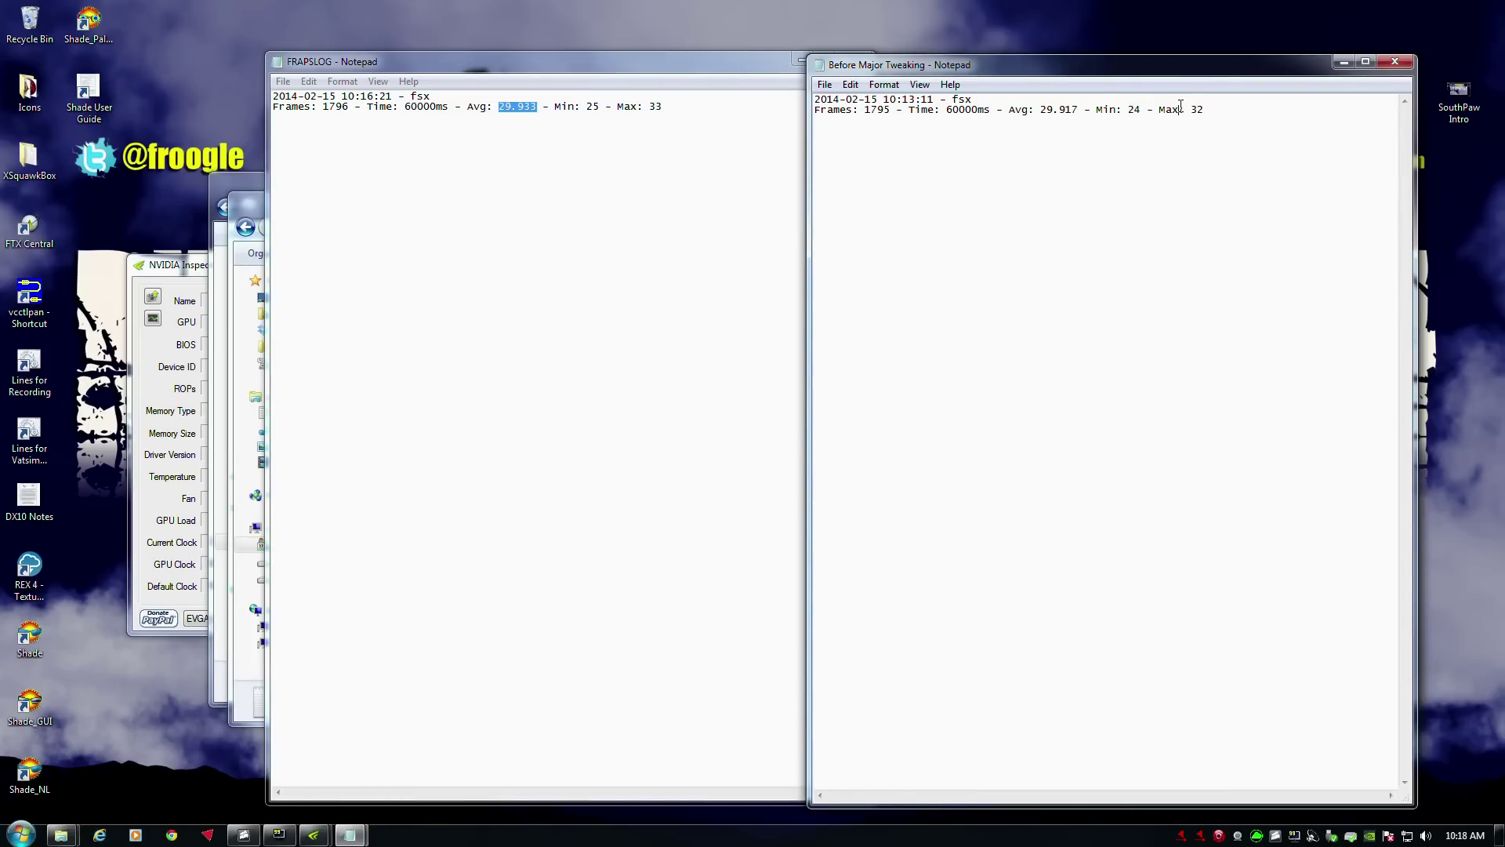
- Close FRAPSLOG and delete it from the Benchmarks folder, and move that folder's window off the FSX folder window
{"action": "left_click", "coordinate": [772, 62]}
{"action": "left_click", "coordinate": [860, 59]}
{"action": "left_click", "coordinate": [563, 333]}
{"action": "left_click", "coordinate": [566, 316]}
{"action": "key", "text": "Delete"}
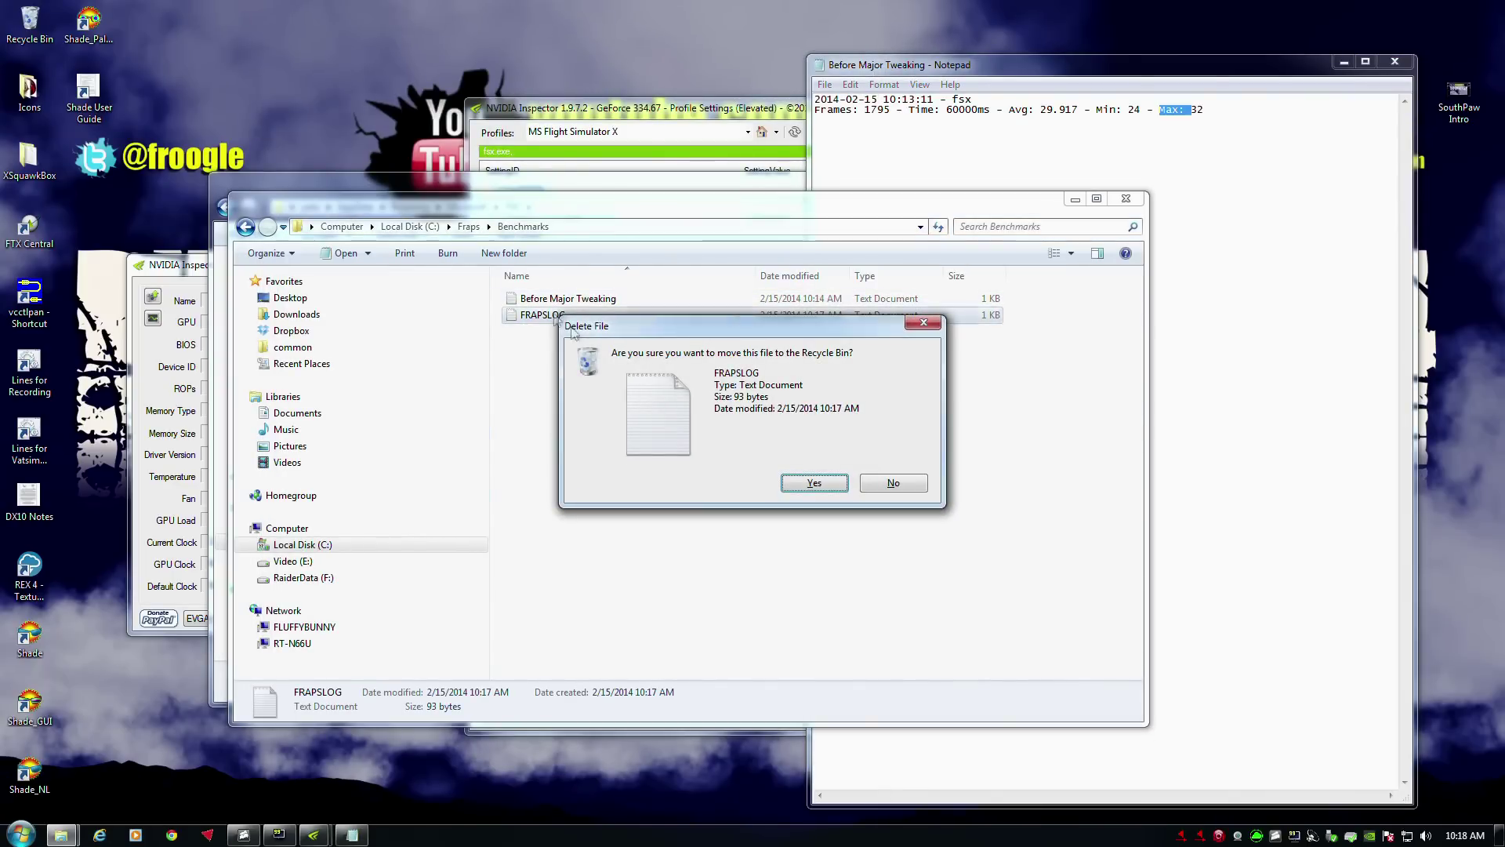
{"action": "left_click", "coordinate": [809, 482]}
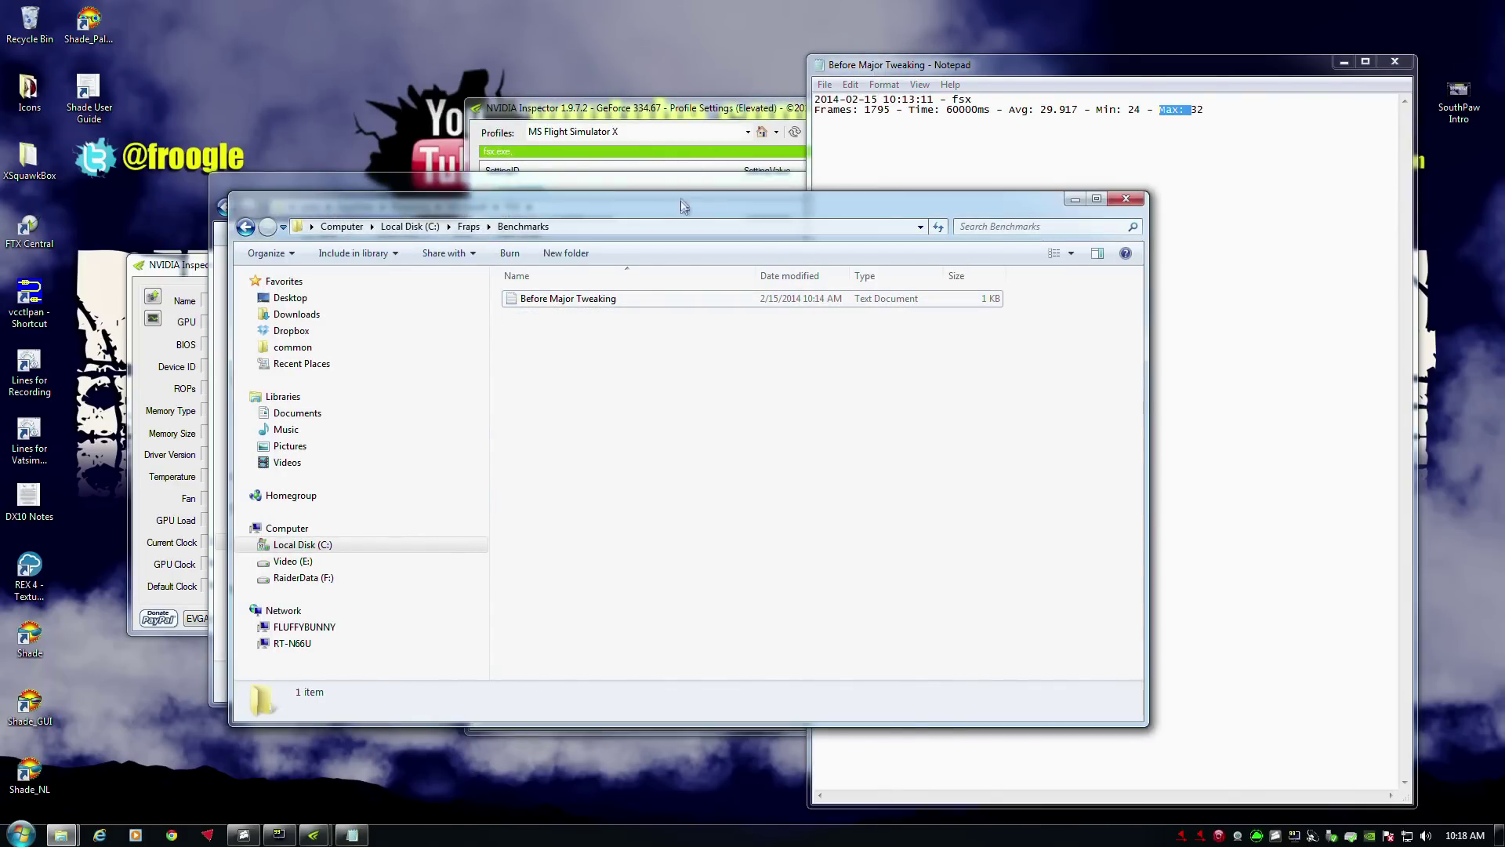
{"action": "left_click_drag", "start_coordinate": [682, 202], "coordinate": [853, 248]}
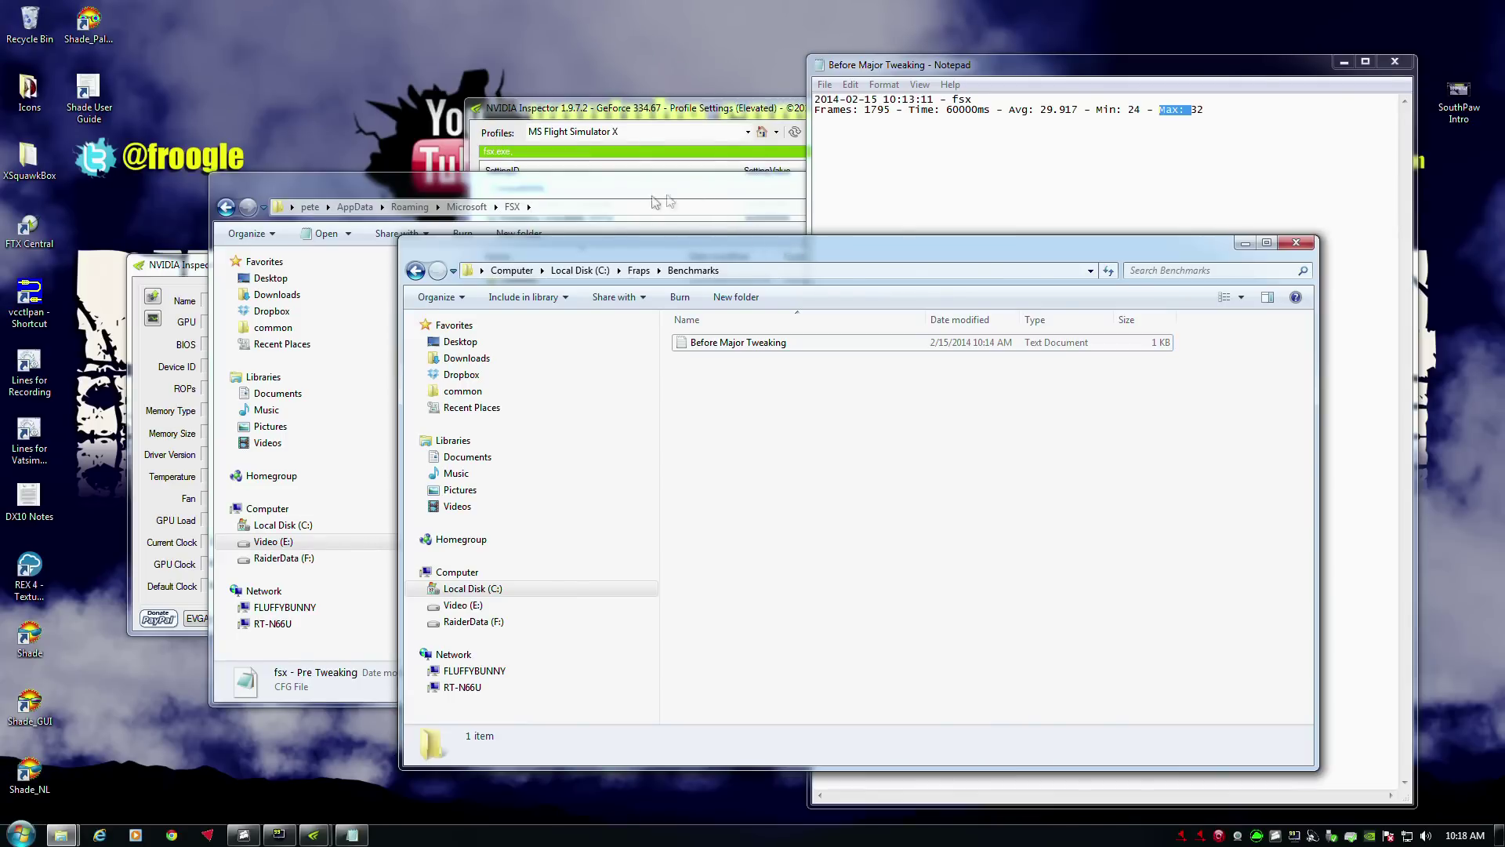
- Switch to Chrome, search the web for "affinity mask fsx" and open the FlightSim.com forum thread "FSX Affinity Mask?"
{"action": "left_click", "coordinate": [172, 835]}
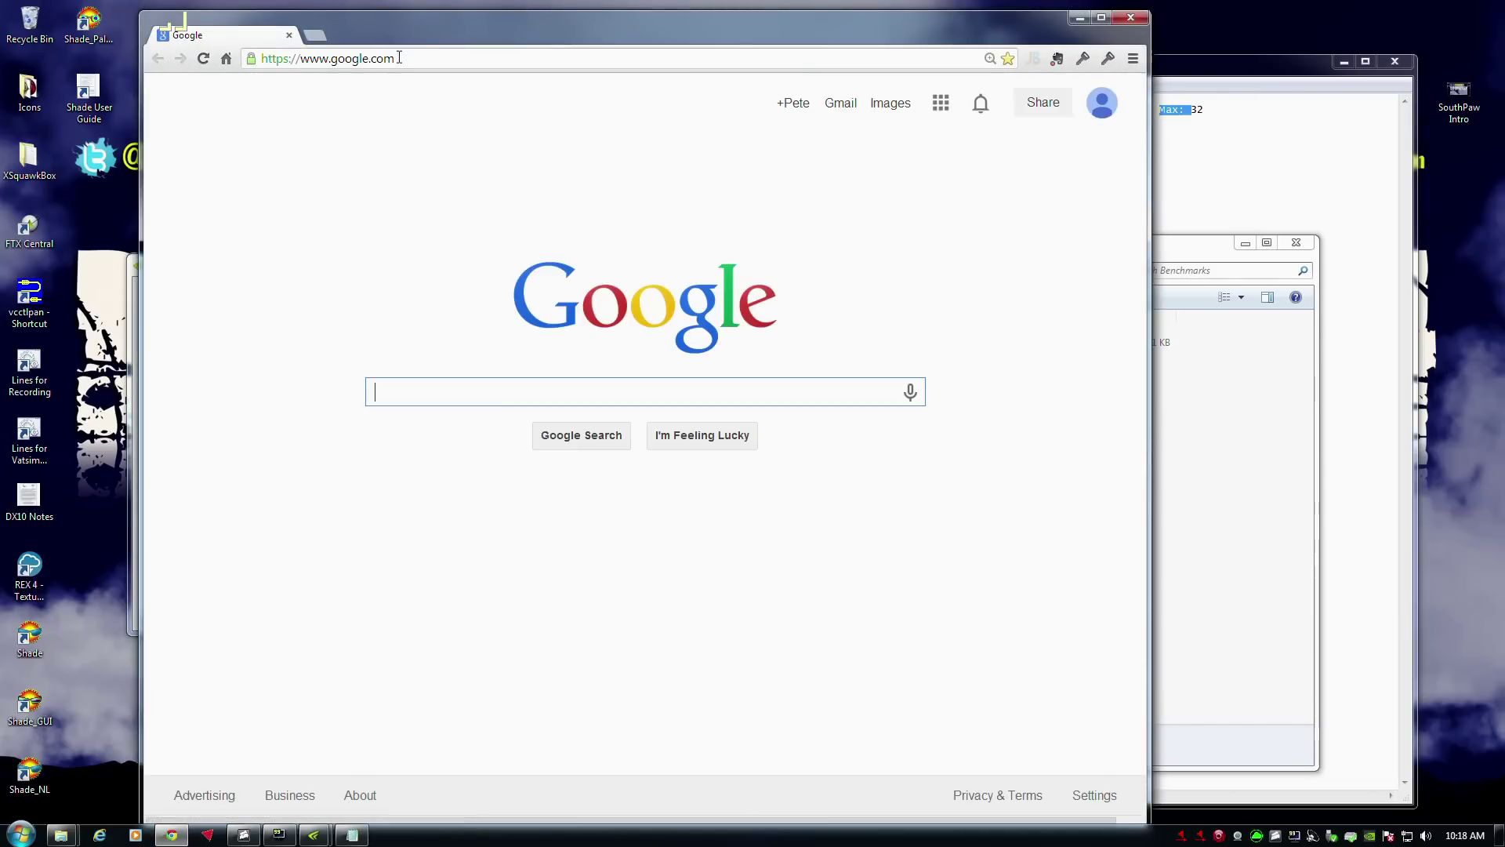
{"action": "left_click", "coordinate": [399, 58]}
{"action": "type", "text": "affinity mask "}
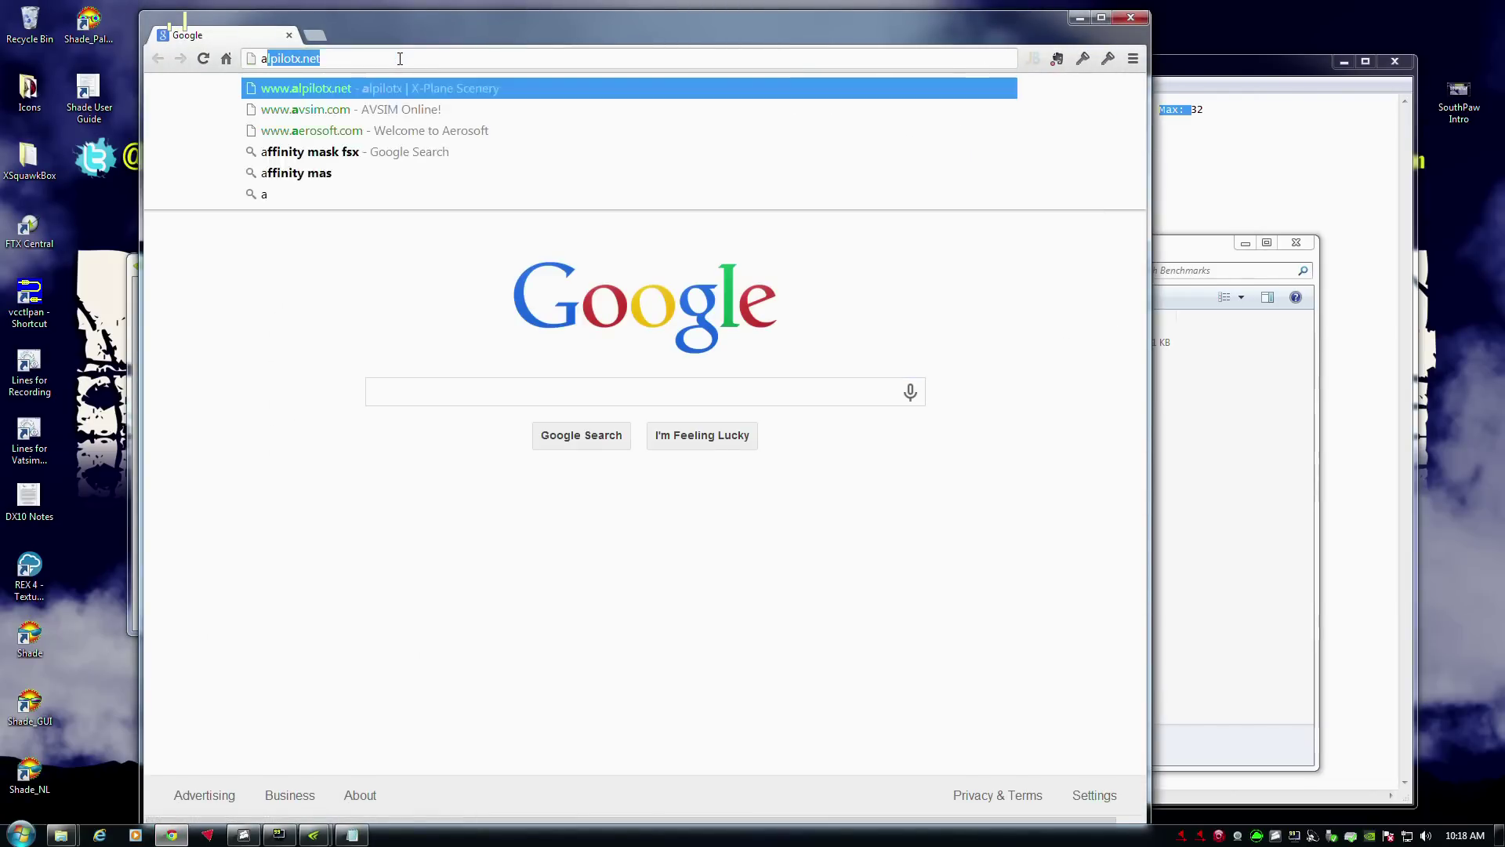
{"action": "type", "text": "fsx"}
{"action": "key", "text": "Return"}
{"action": "left_click", "coordinate": [430, 253]}
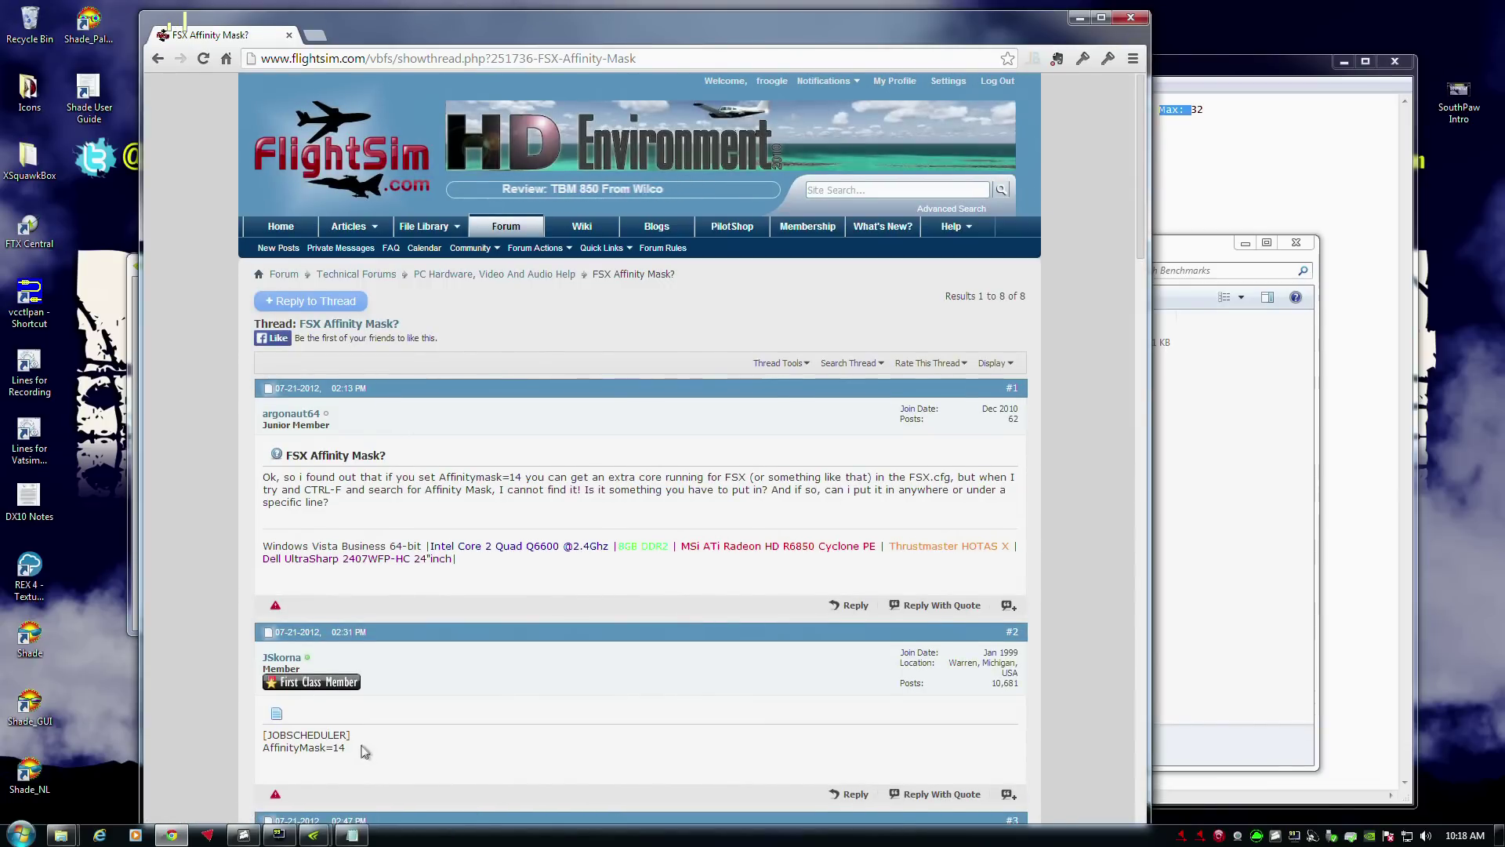
- Copy the [JOBSCHEDULER] and AffinityMask=14 lines from the thread's second post and close the browser
{"action": "left_click_drag", "start_coordinate": [365, 748], "coordinate": [259, 742]}
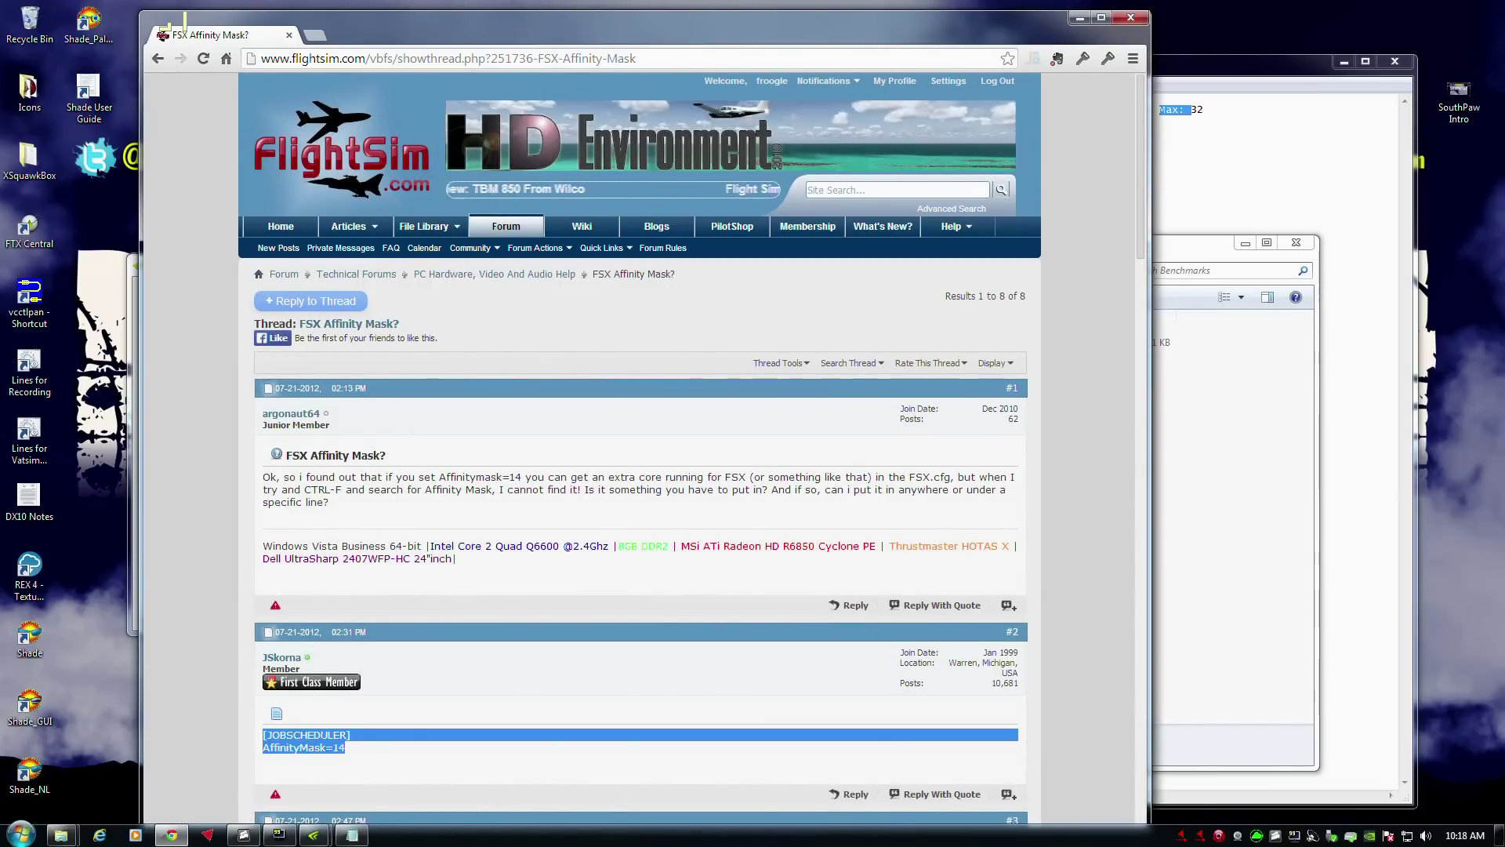
{"action": "left_click_drag", "start_coordinate": [362, 751], "coordinate": [263, 735]}
{"action": "key", "text": "ctrl+c"}
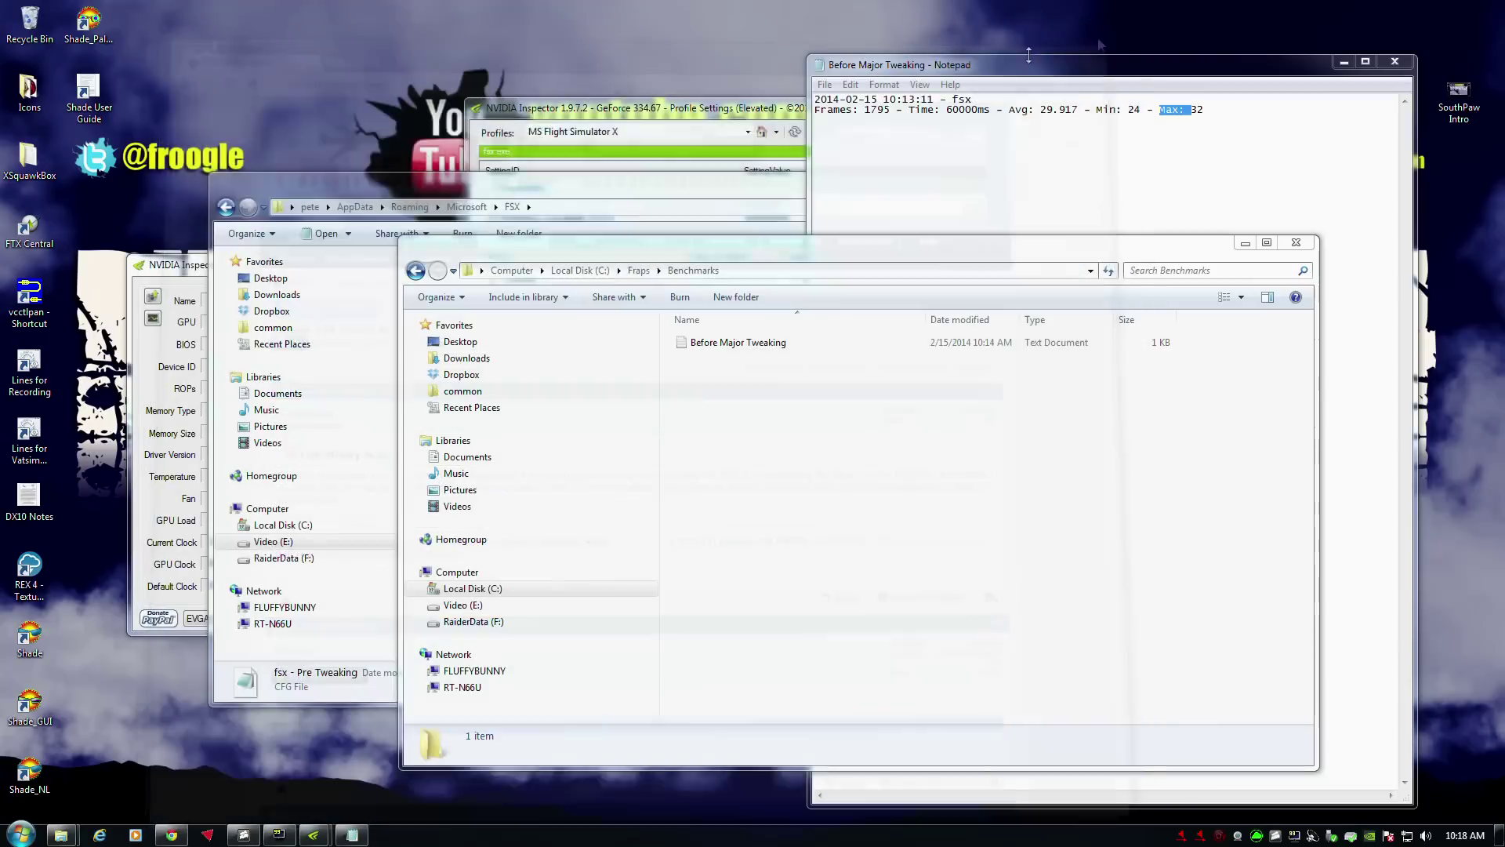
{"action": "left_click", "coordinate": [1134, 22]}
- Go back to the FSX folder in File Explorer and open the fsx CFG file in Notepad
{"action": "left_click", "coordinate": [368, 264]}
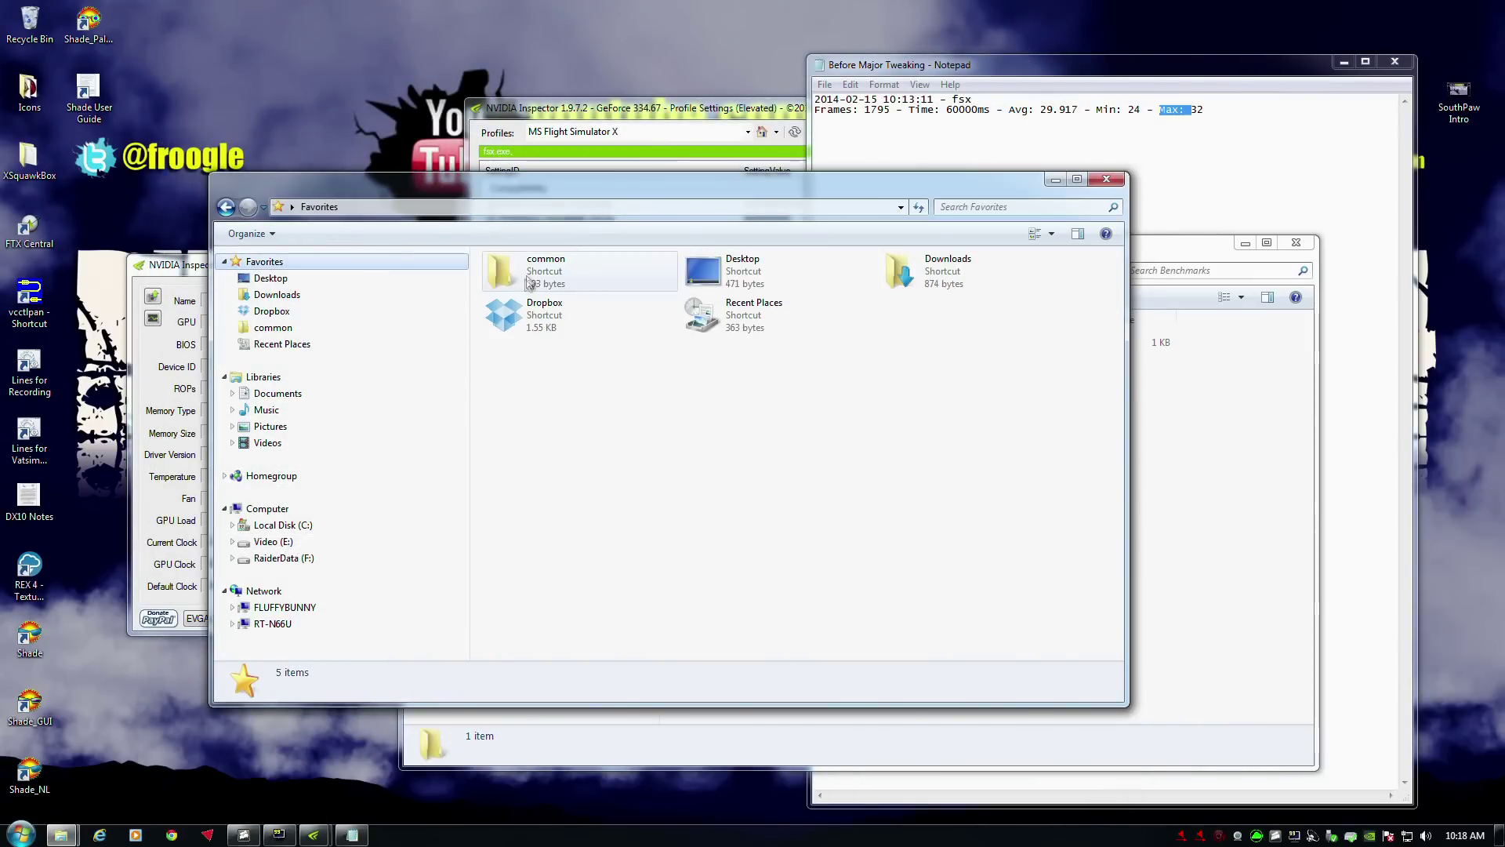
{"action": "left_click", "coordinate": [263, 207]}
{"action": "left_click", "coordinate": [314, 224]}
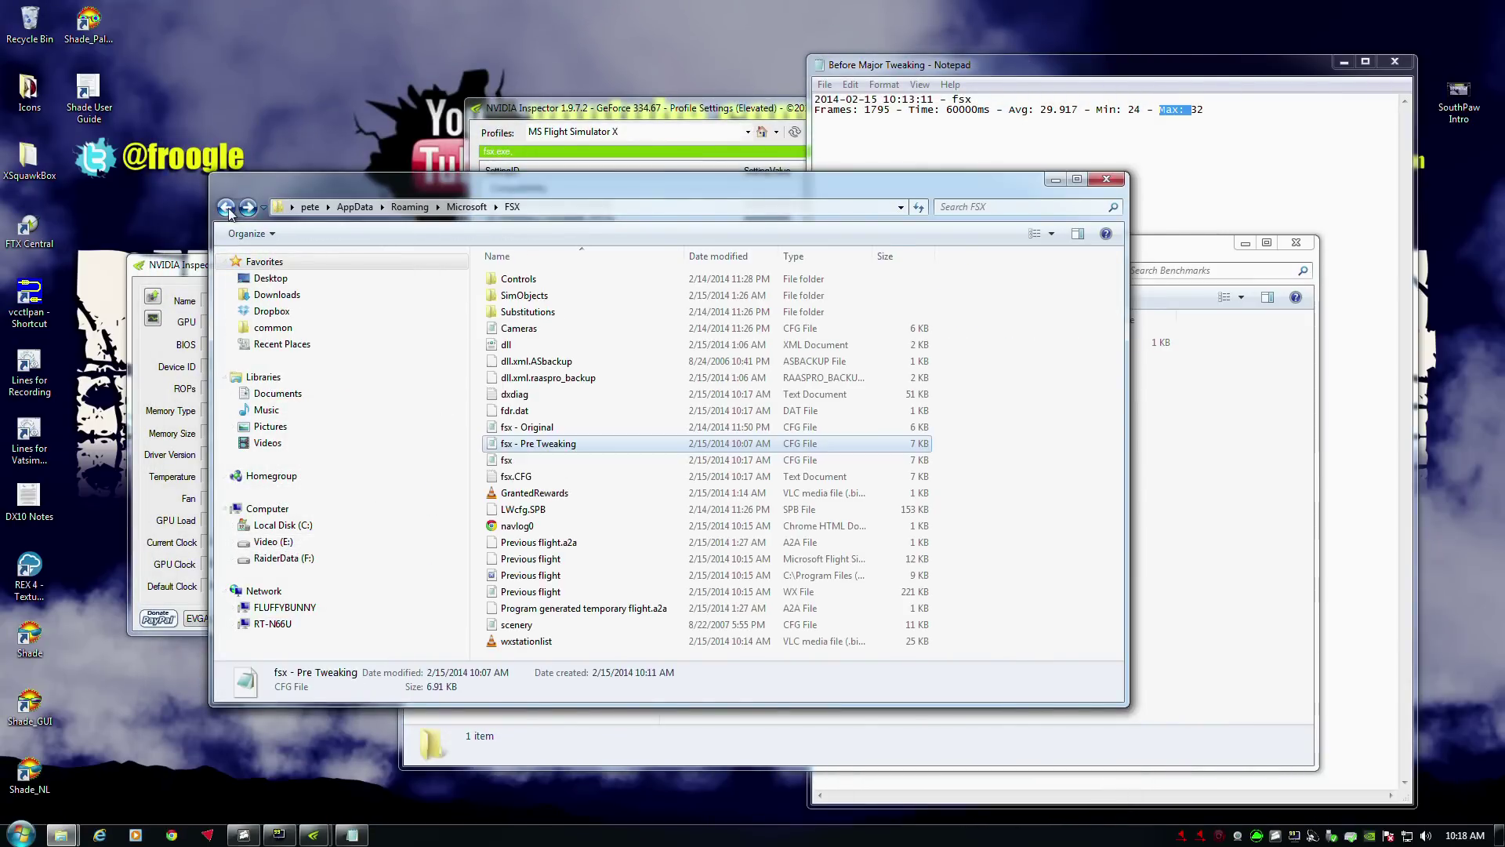
{"action": "left_click", "coordinate": [518, 463]}
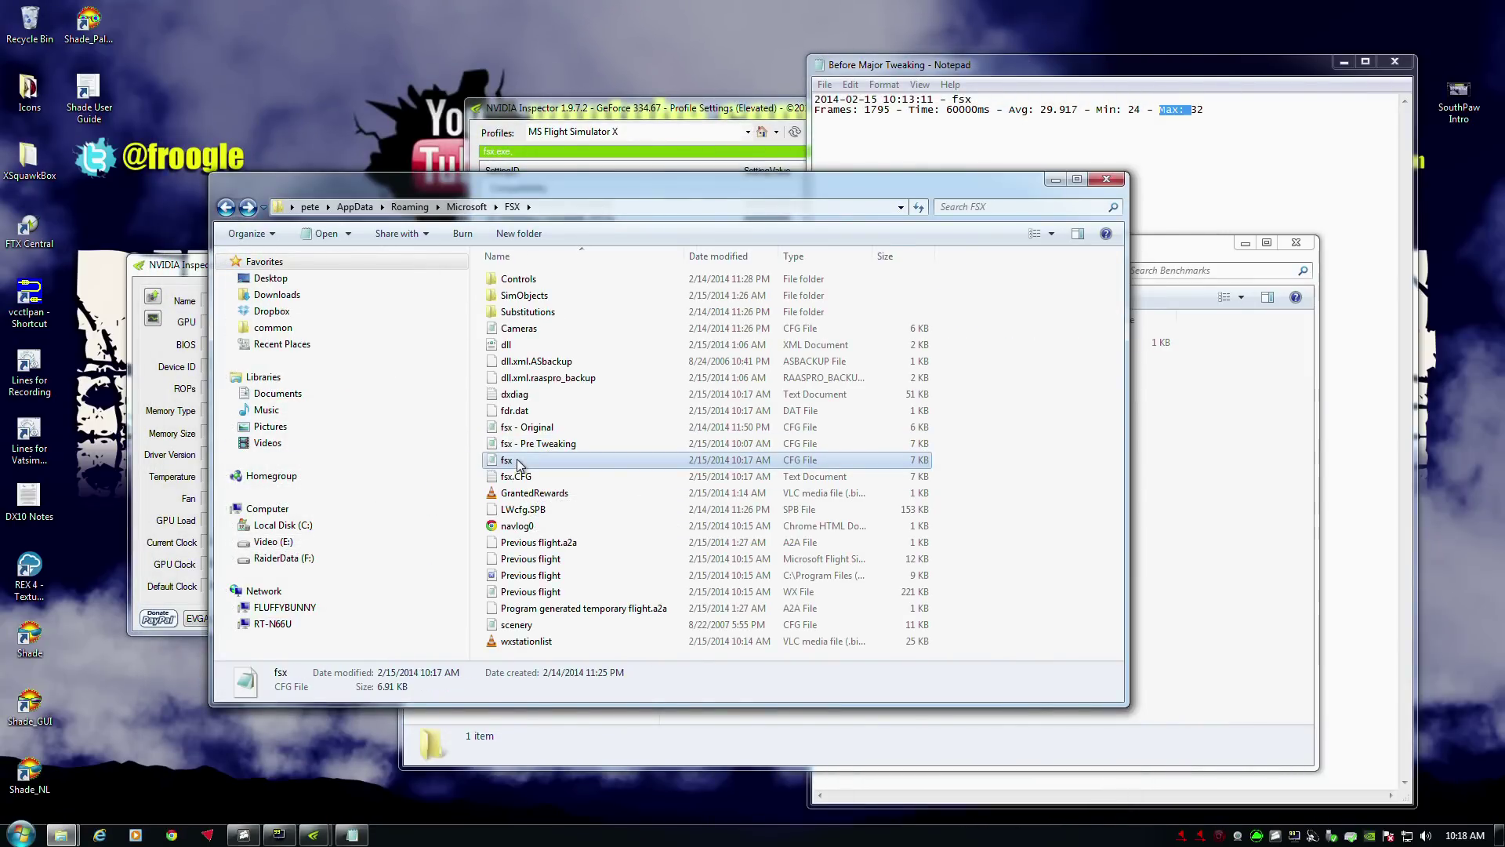
{"action": "double_click", "coordinate": [516, 459]}
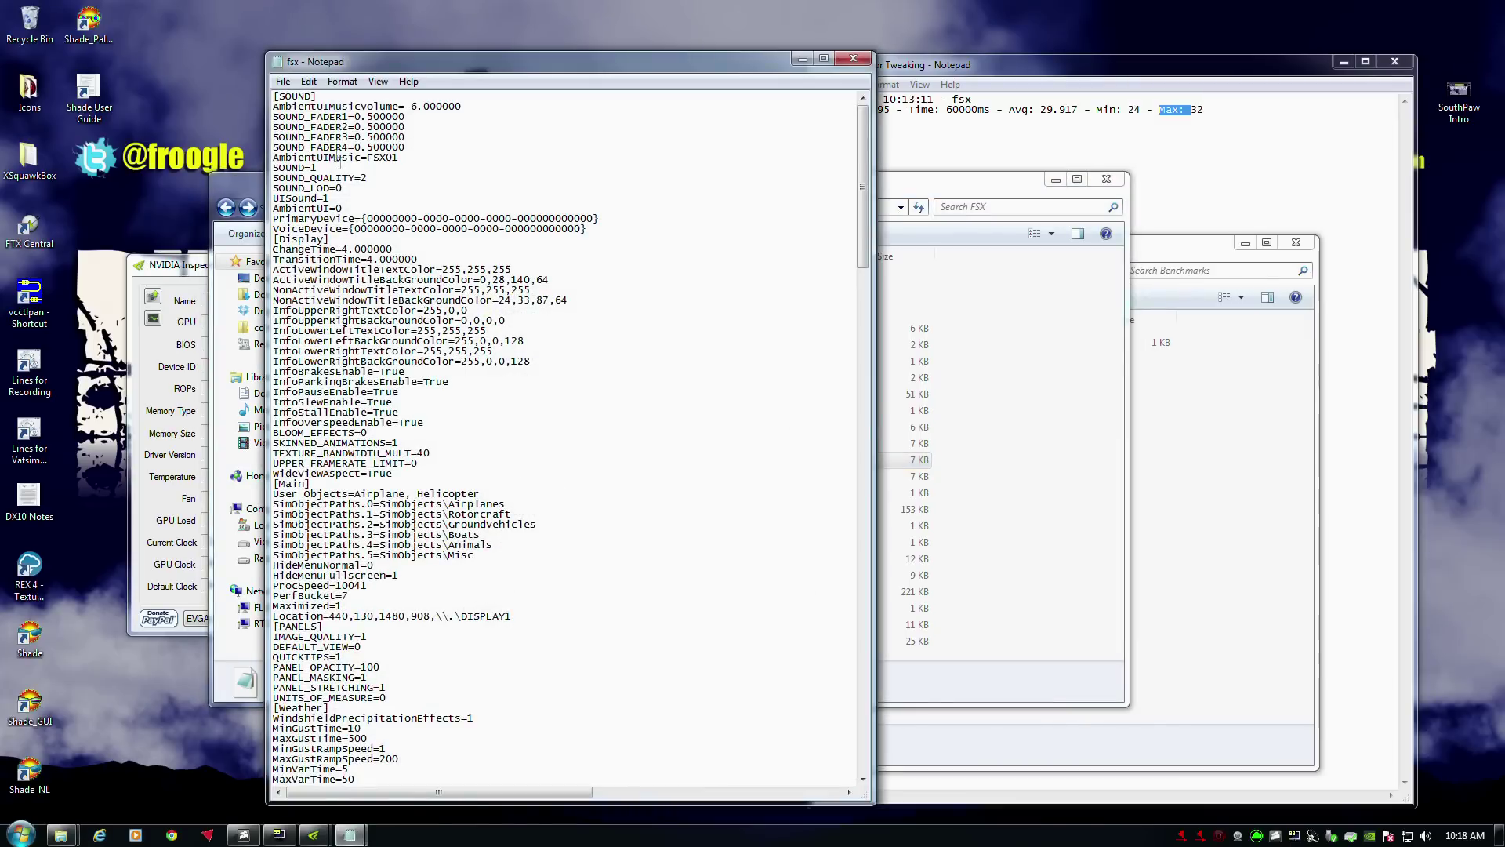
- Paste the [JOBSCHEDULER] section above [SOUND] in the fsx config, set AffinityMask to 84, and save and close the file
{"action": "key", "text": "Return"}
{"action": "key", "text": "ctrl+v"}
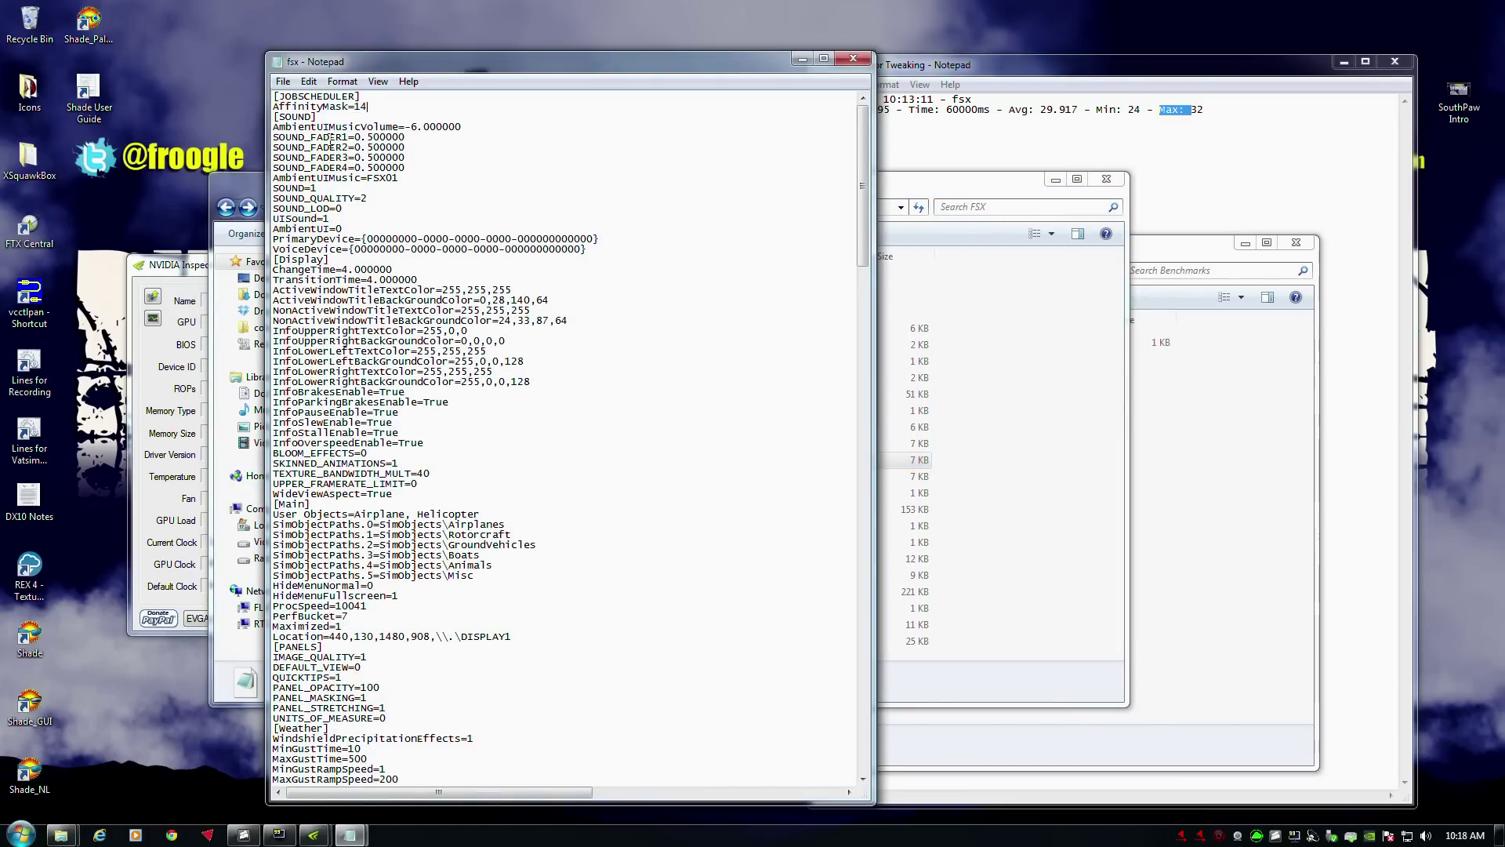
{"action": "key", "text": "BackSpace"}
{"action": "key", "text": "BackSpace"}
{"action": "type", "text": "84"}
{"action": "key", "text": "ctrl+s"}
{"action": "left_click", "coordinate": [853, 59]}
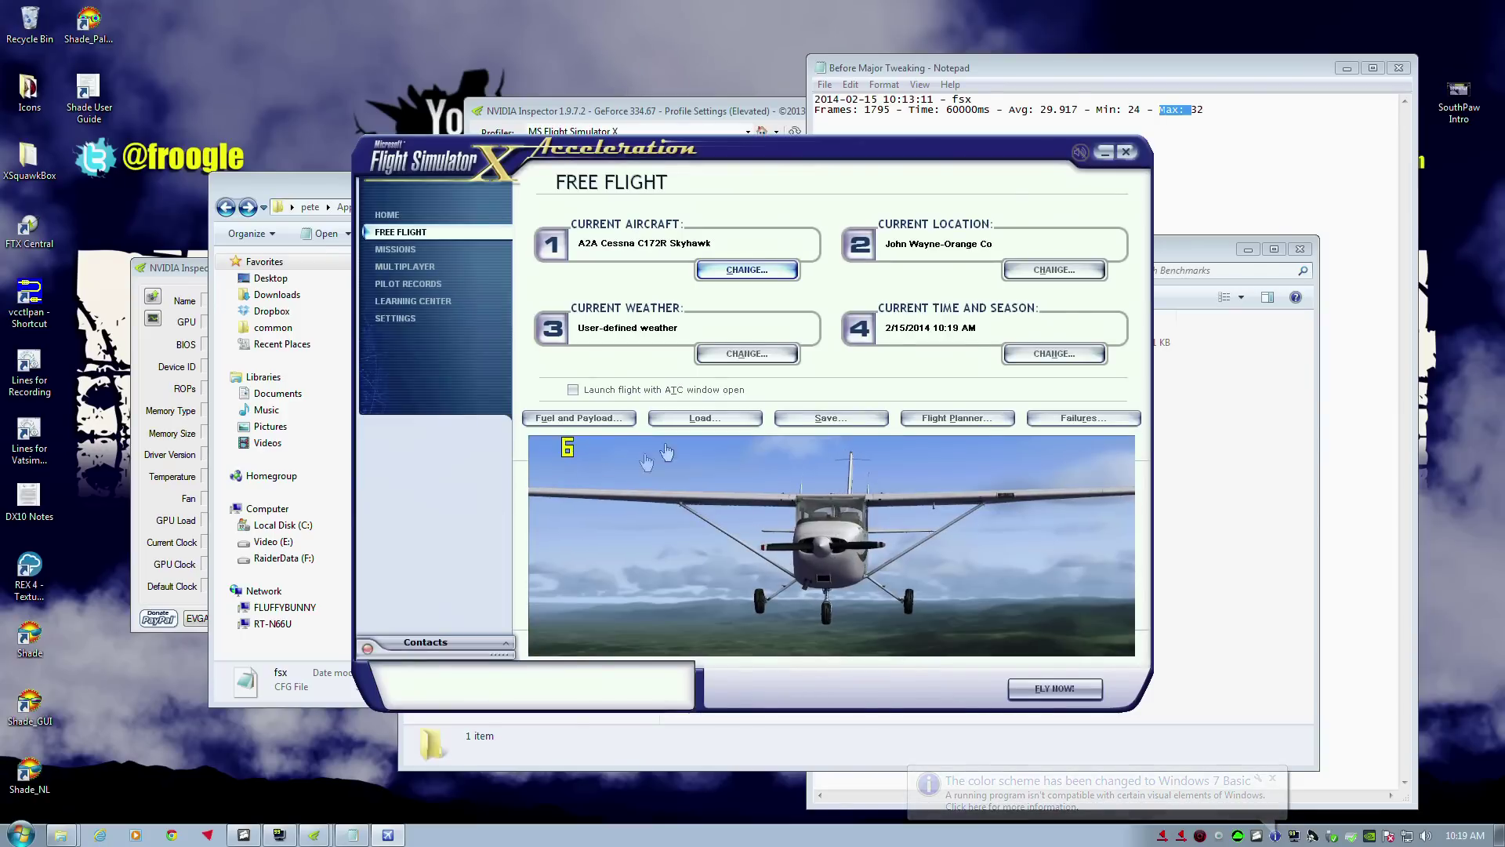
- Fly the saved flight "PMDG 737NGX Tutorial #2 EHAM-LOWI Before Visual Approach" for the benchmark run, and exit Flight Simulator X
{"action": "left_click", "coordinate": [690, 418]}
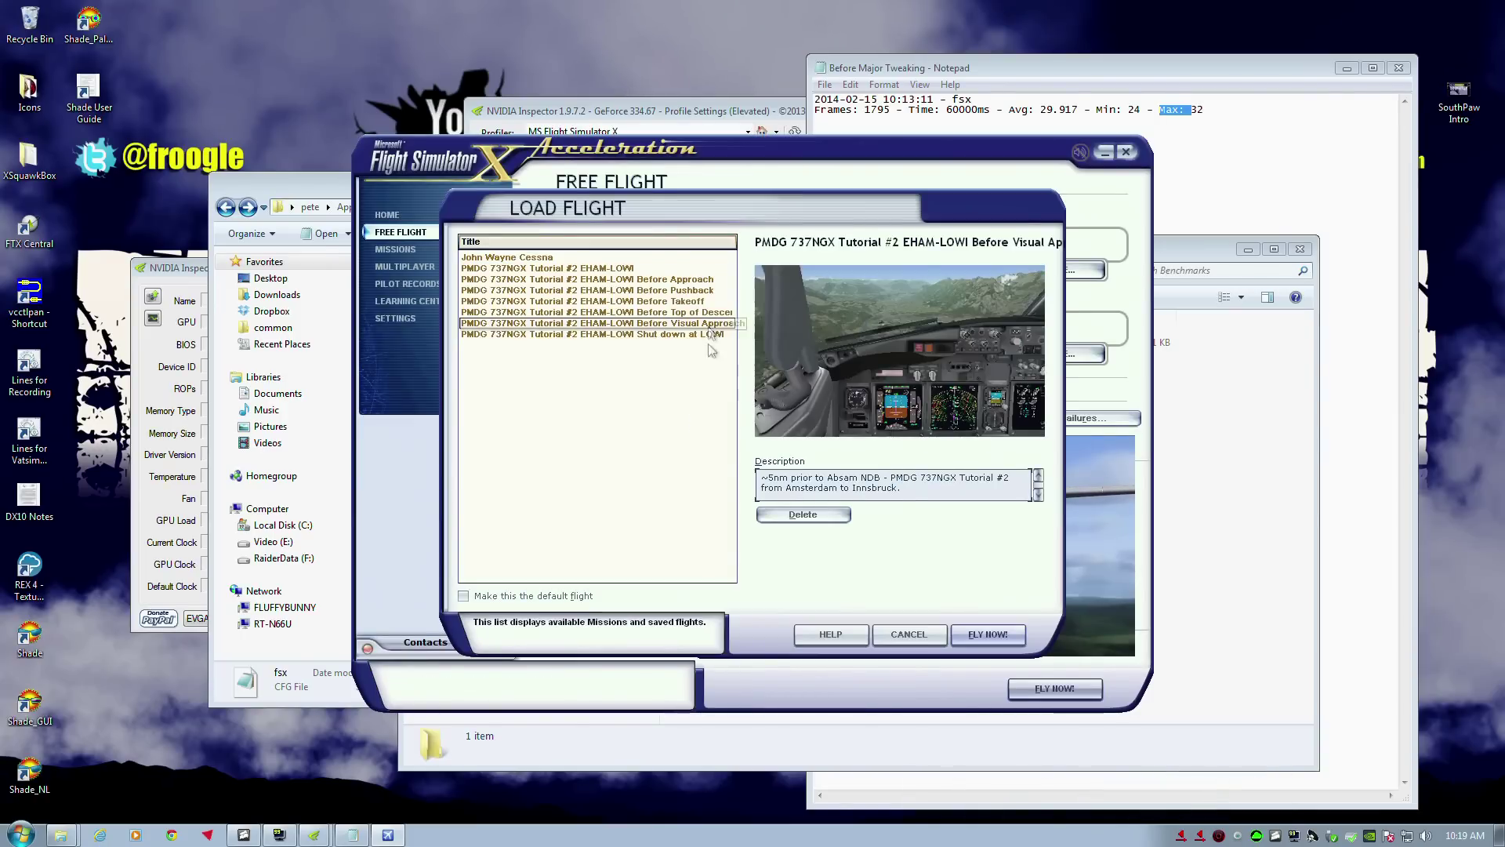
{"action": "left_click", "coordinate": [989, 633]}
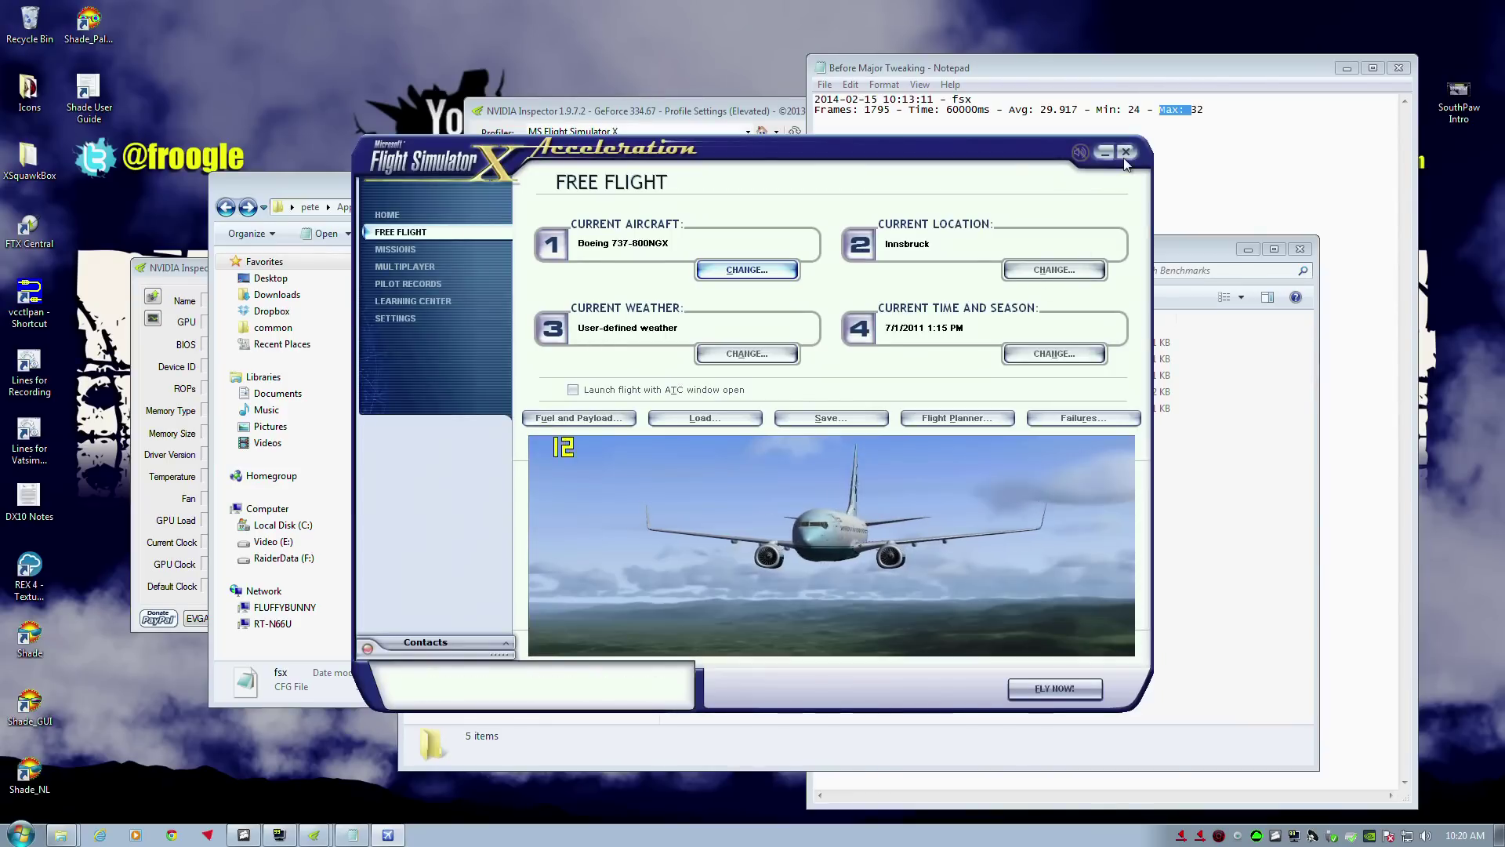
{"action": "left_click", "coordinate": [1126, 154]}
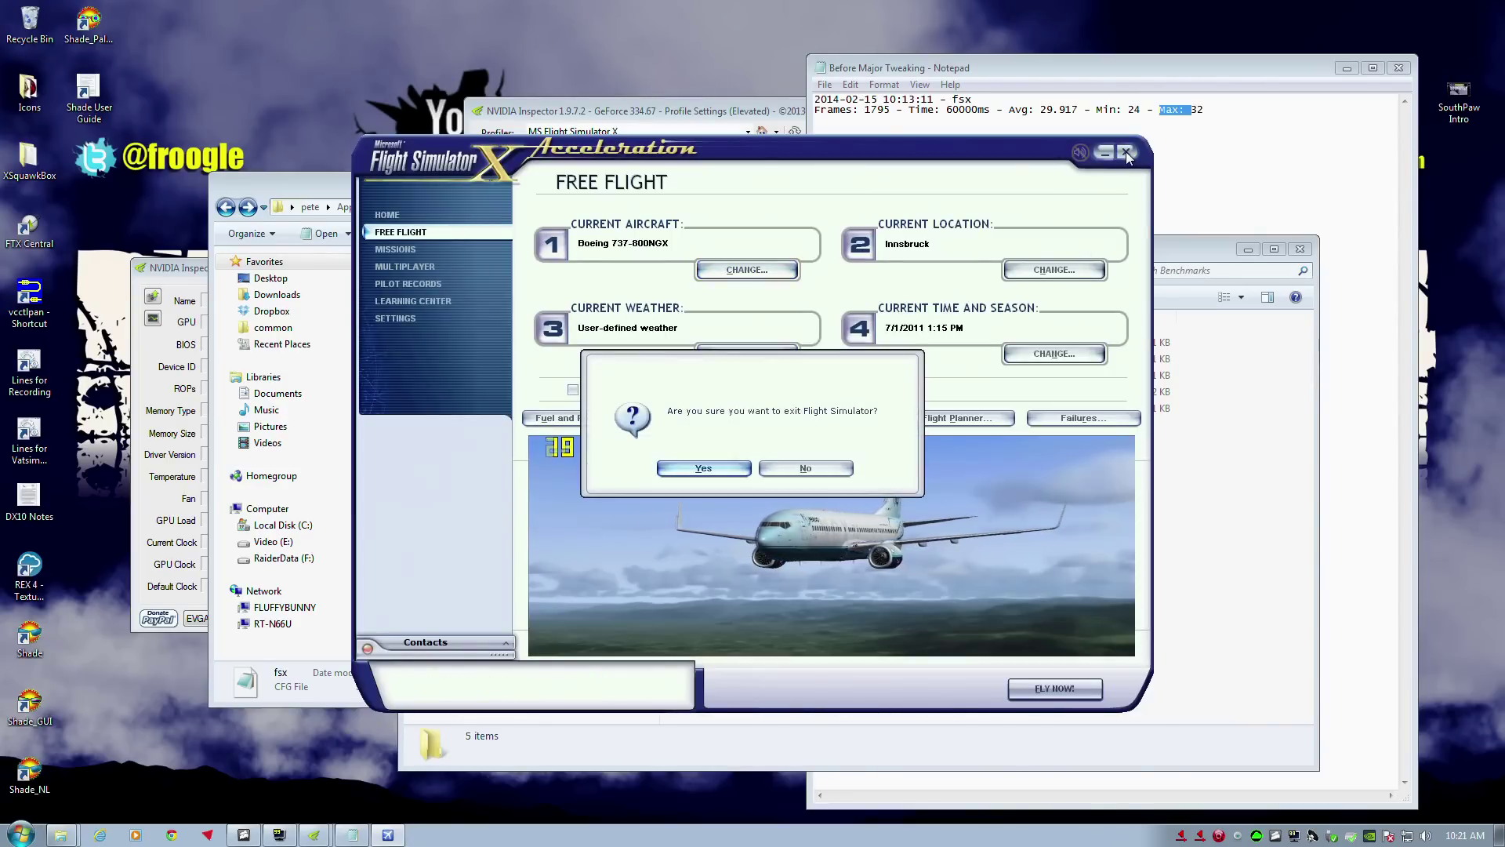
{"action": "left_click", "coordinate": [727, 467]}
- Rename FRAPSLOG in the Benchmarks folder as "Affinity Mask 84"
{"action": "left_click", "coordinate": [1147, 444]}
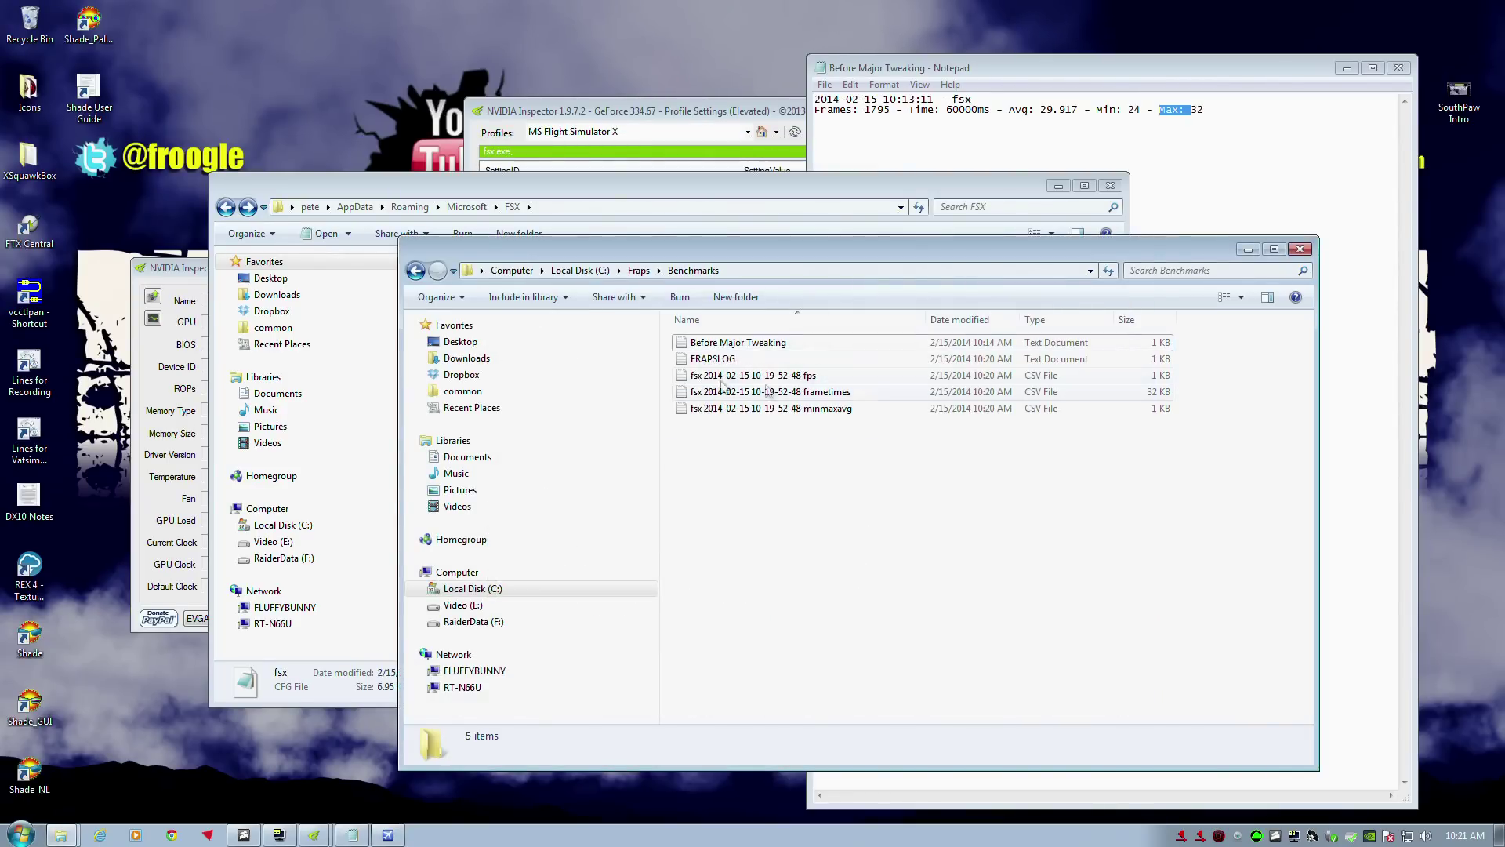
{"action": "left_click", "coordinate": [700, 359]}
{"action": "left_click", "coordinate": [708, 359]}
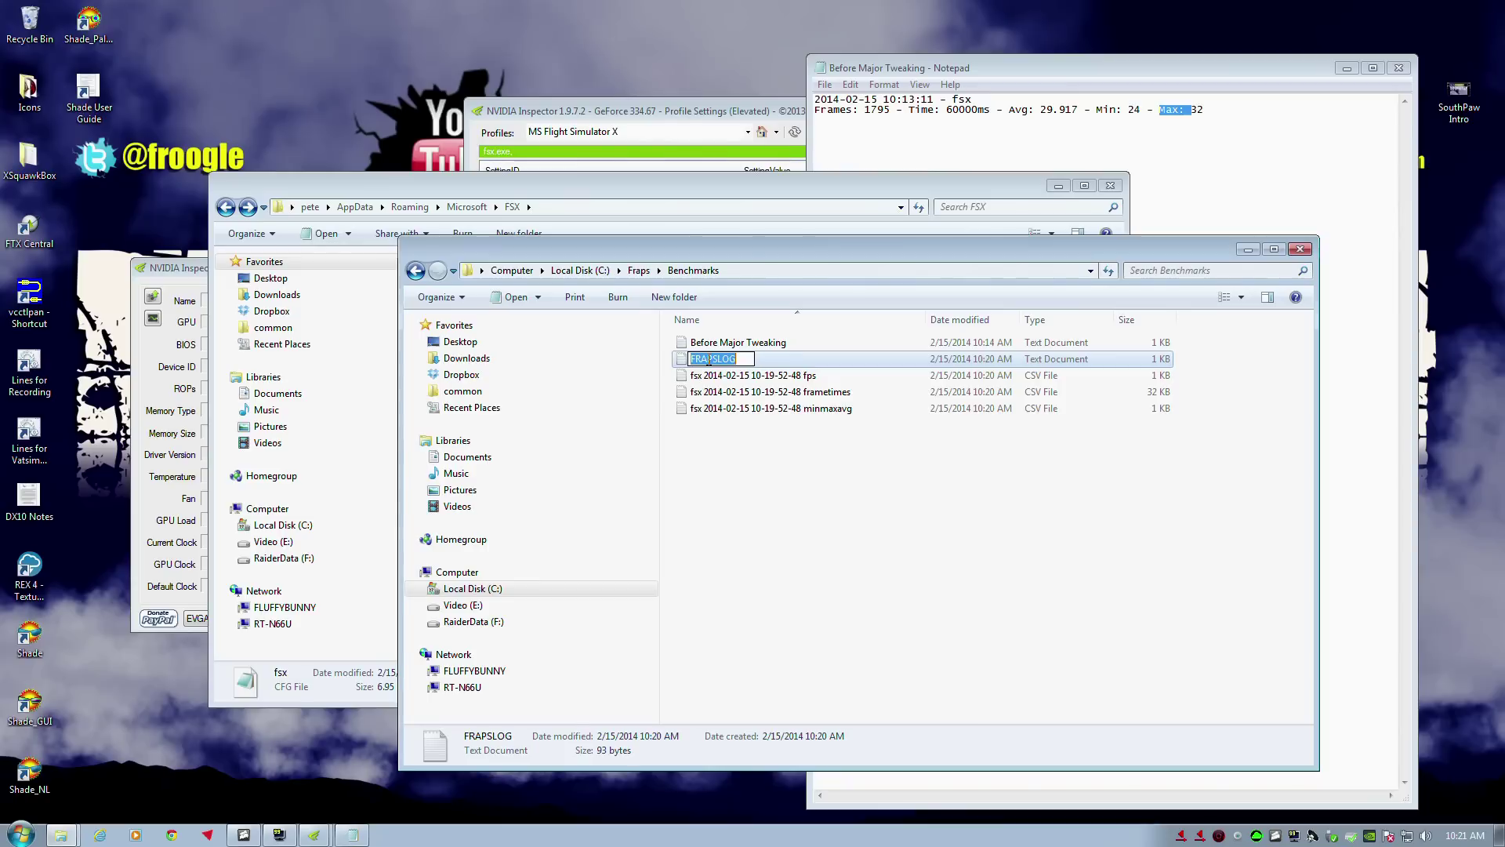
{"action": "type", "text": "Affinity Mask 84"}
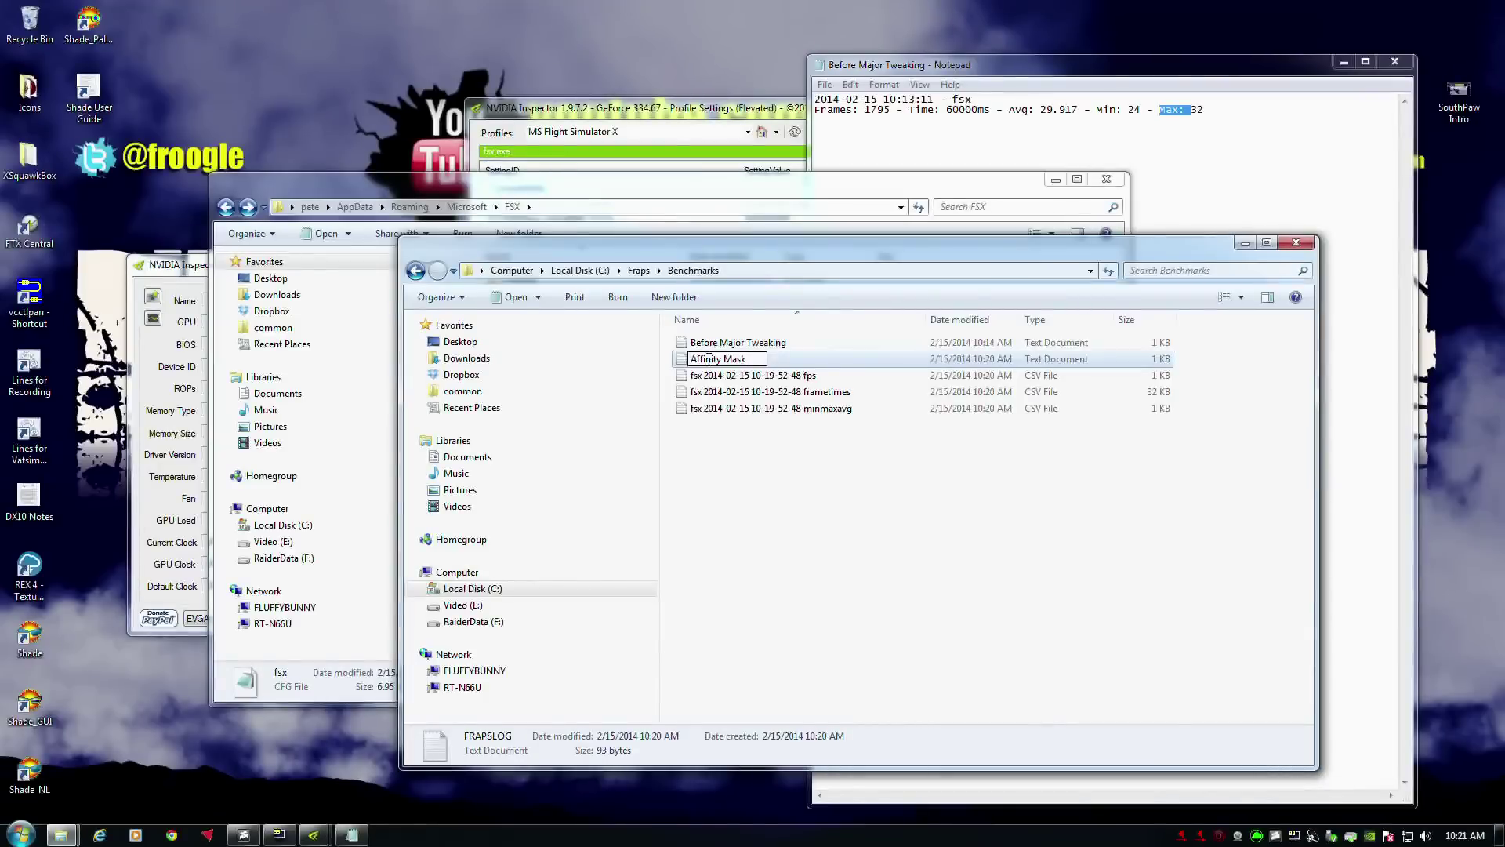
{"action": "key", "text": "Return"}
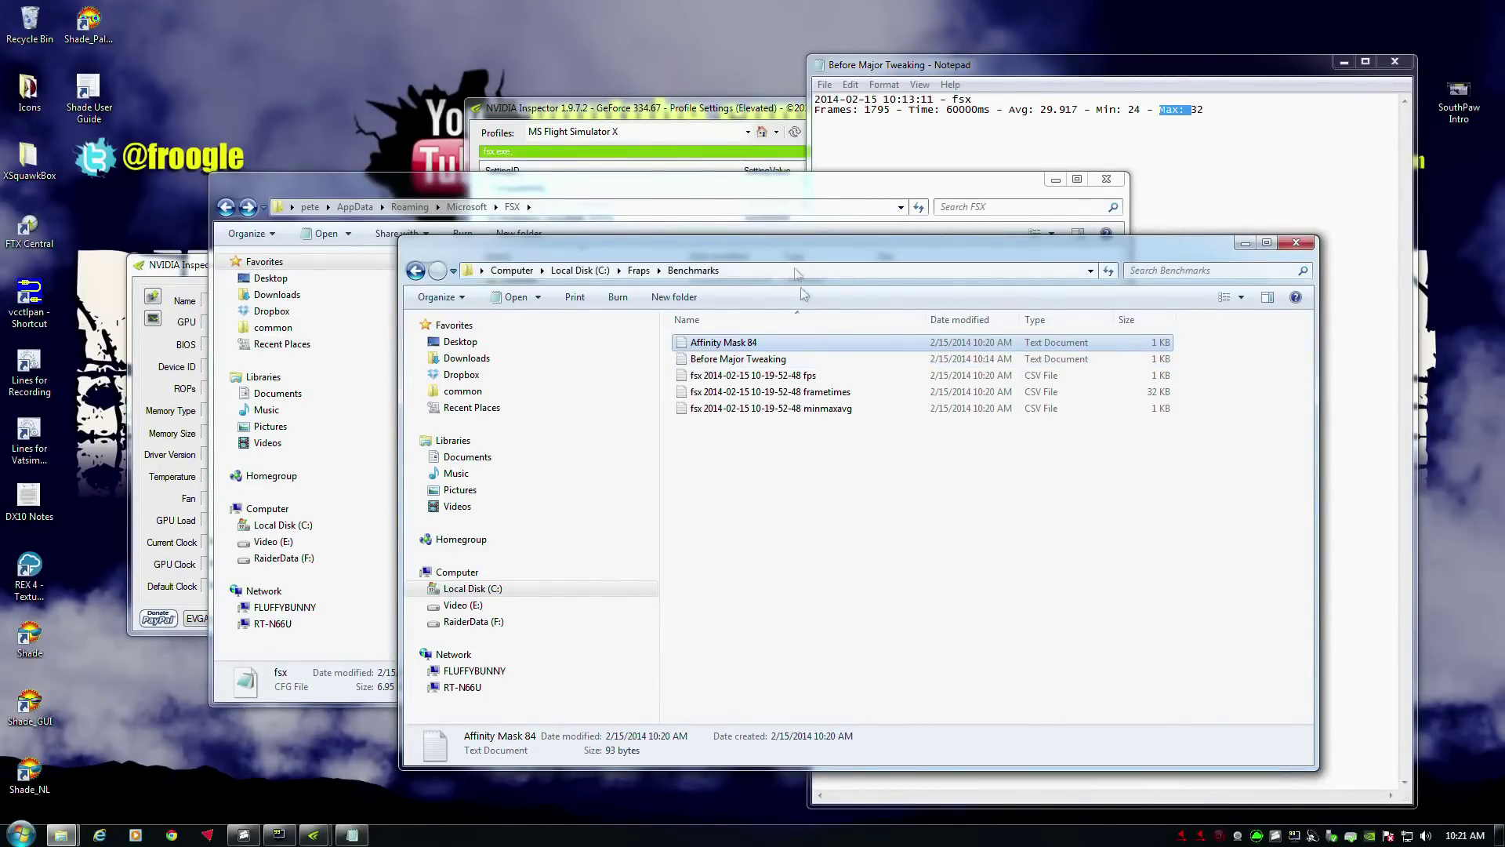
- Delete the three fsx CSV files of this benchmark run from the Benchmarks folder
{"action": "left_click", "coordinate": [804, 381]}
{"action": "left_click", "coordinate": [807, 407], "text": "shift"}
{"action": "key", "text": "Delete"}
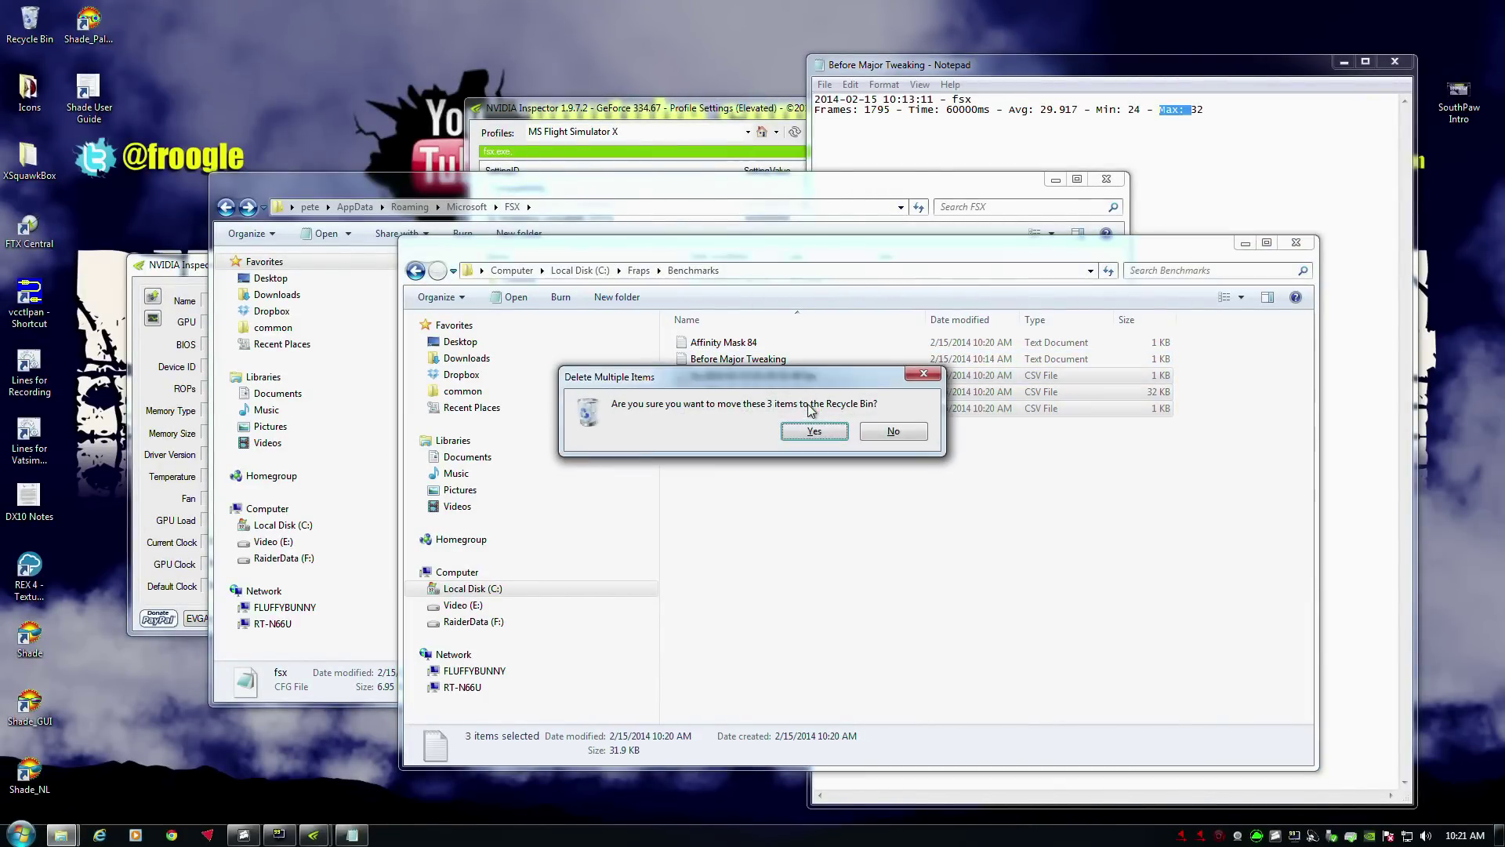
{"action": "left_click", "coordinate": [823, 428]}
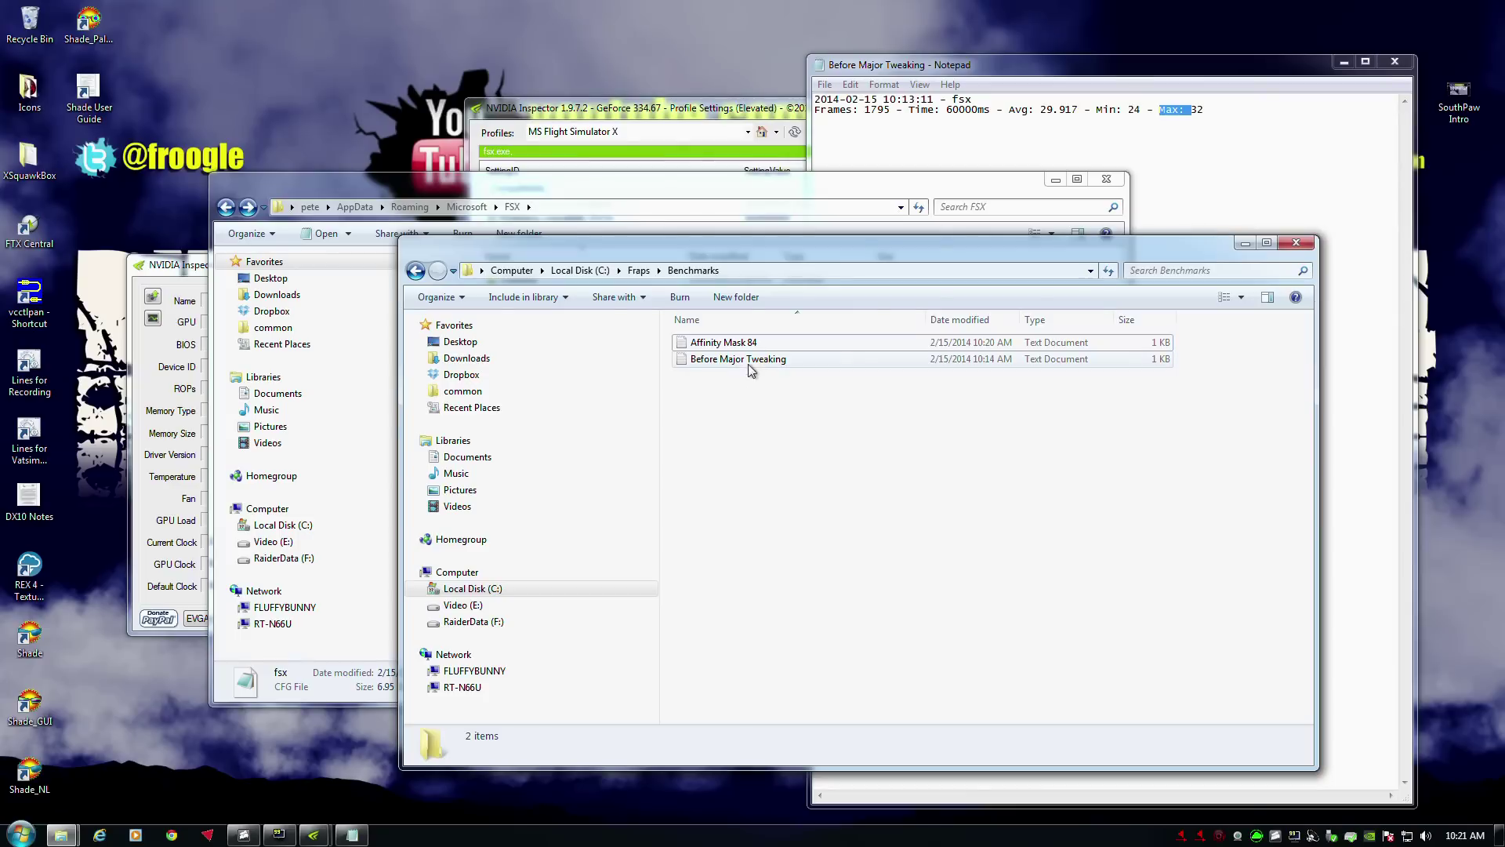
- Open "Before Major Tweaking" and "Affinity Mask 84", compare their frame rates, and close the "Affinity Mask 84" log
{"action": "double_click", "coordinate": [736, 359]}
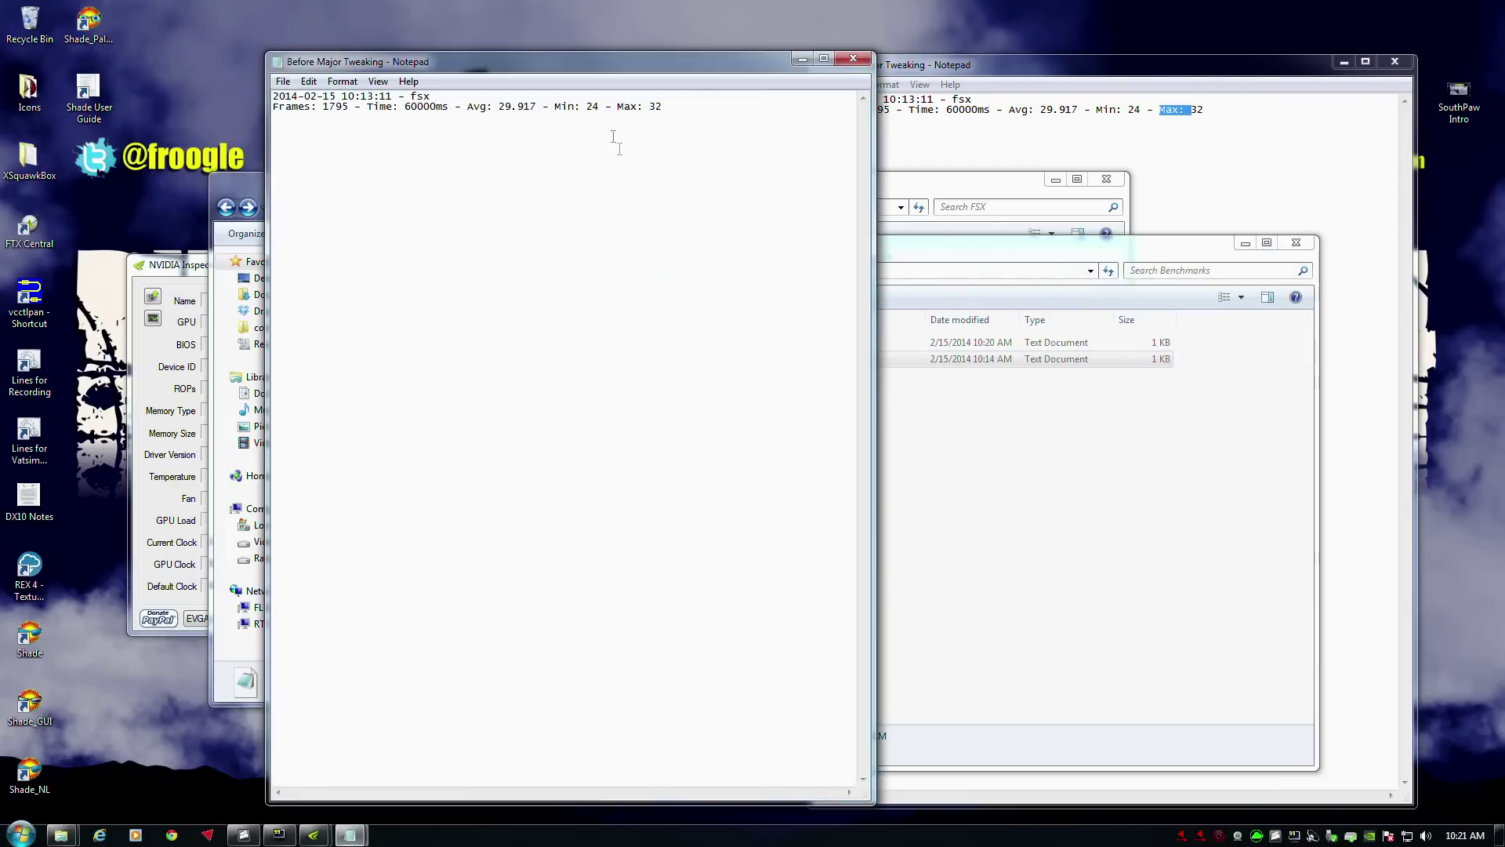
{"action": "left_click_drag", "start_coordinate": [613, 78], "coordinate": [1119, 57]}
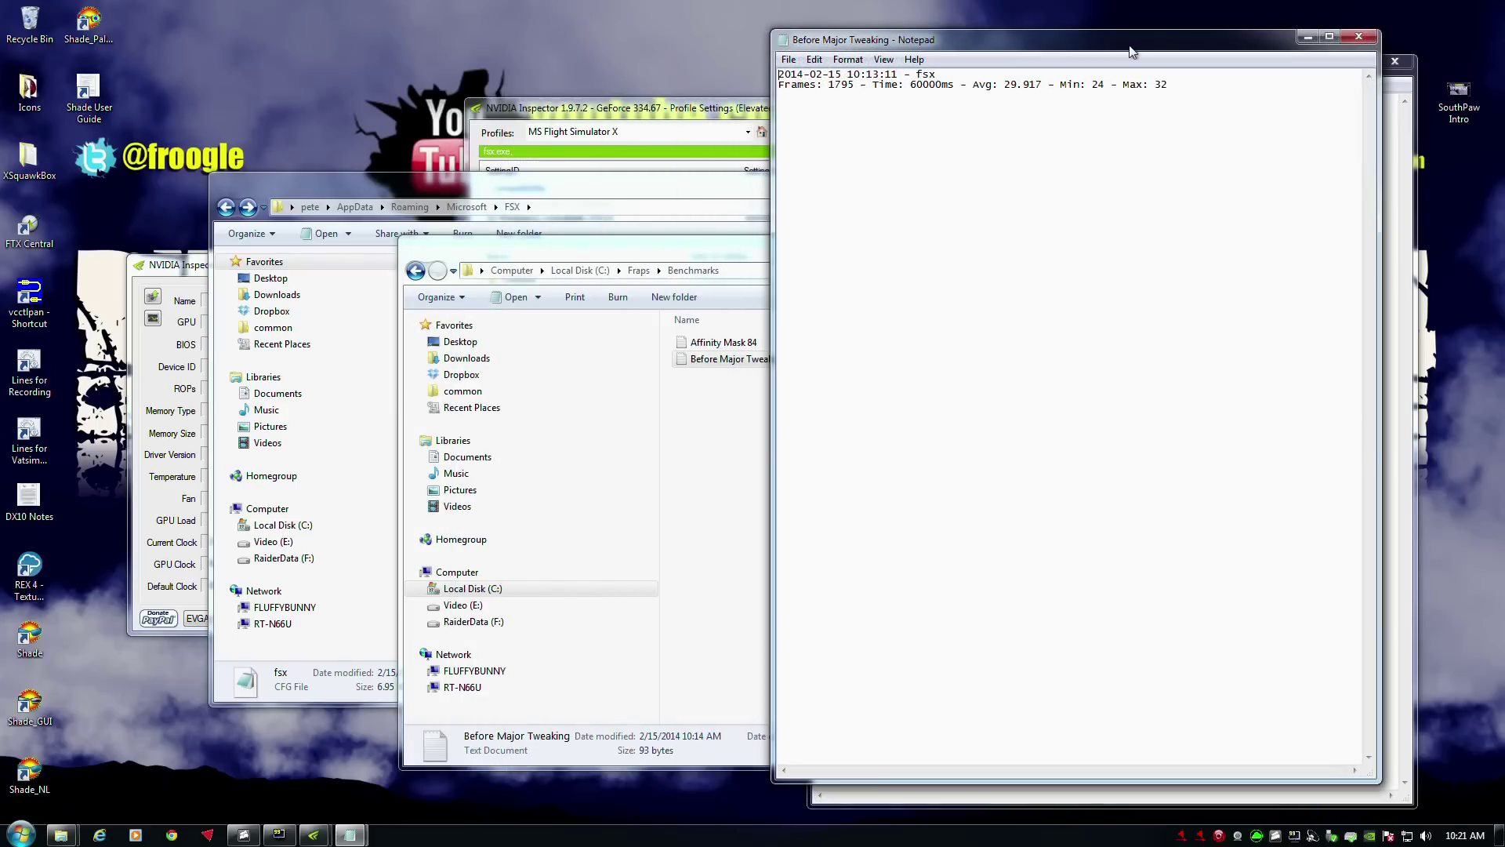
{"action": "double_click", "coordinate": [722, 343]}
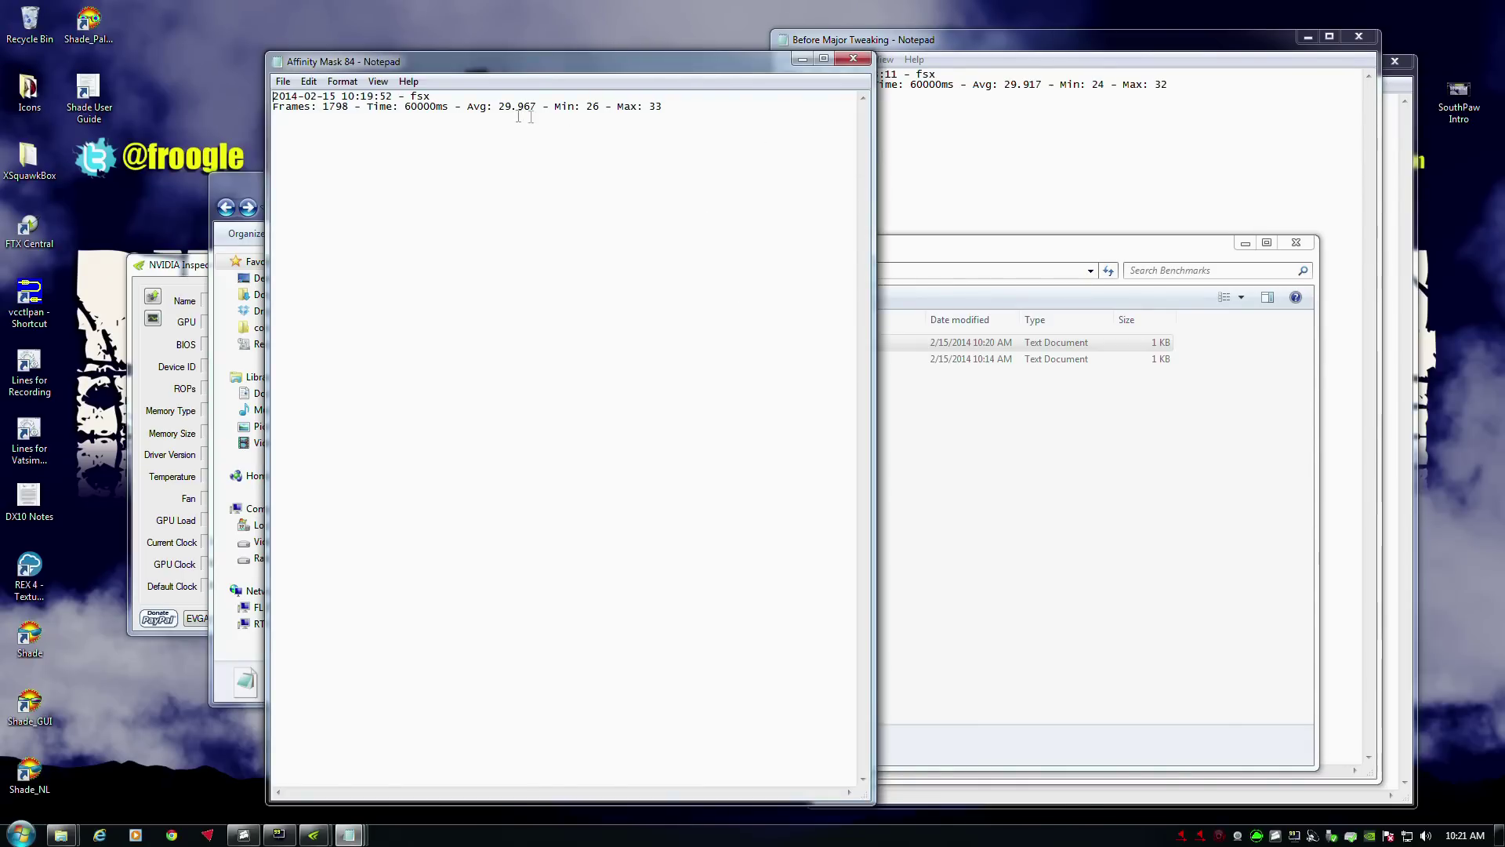
{"action": "left_click_drag", "start_coordinate": [500, 106], "coordinate": [664, 107]}
{"action": "left_click_drag", "start_coordinate": [501, 105], "coordinate": [544, 106]}
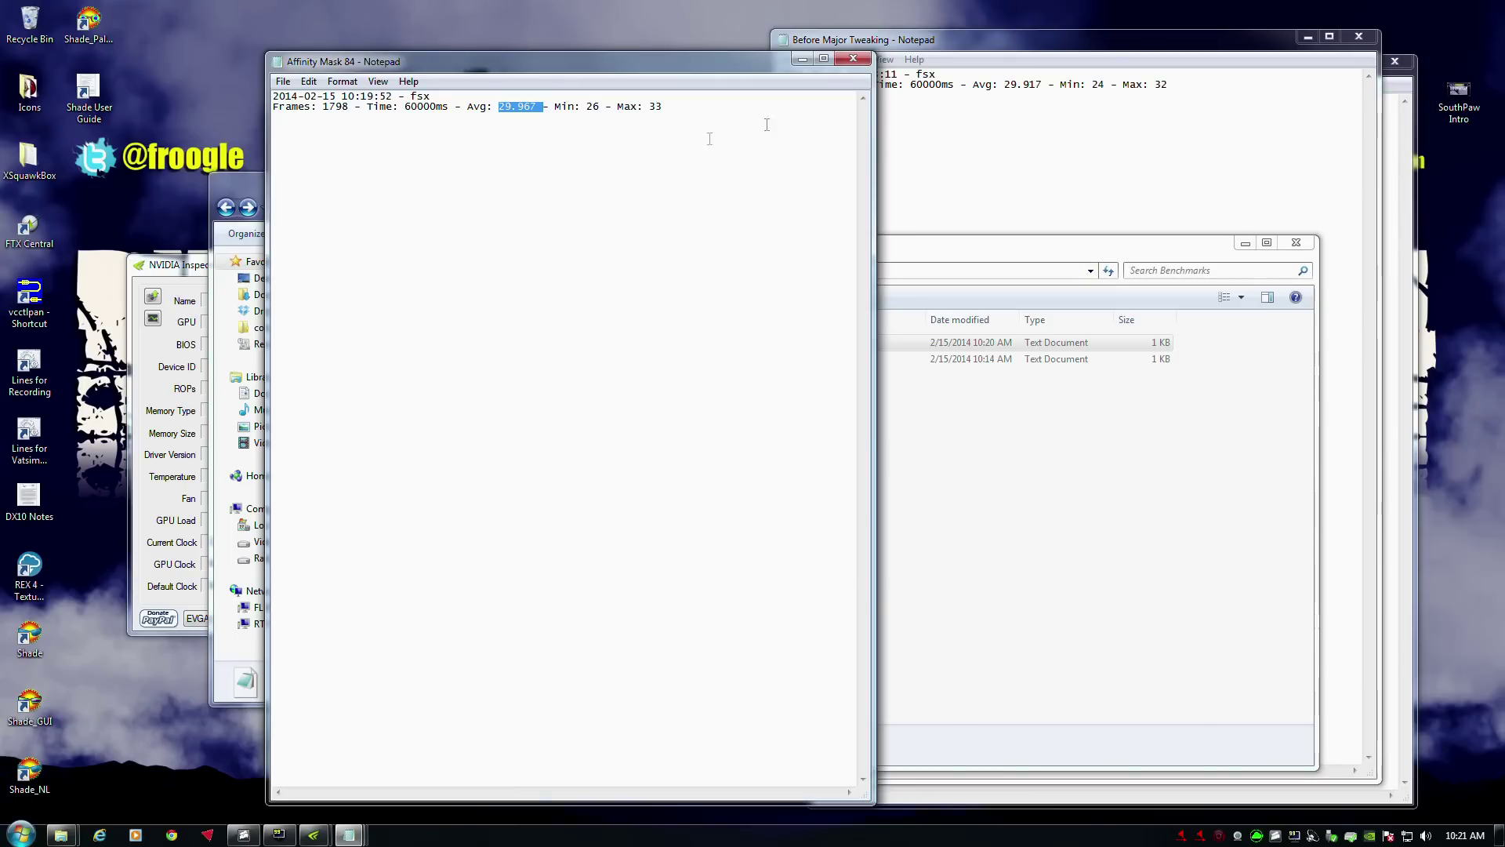
{"action": "left_click", "coordinate": [852, 63]}
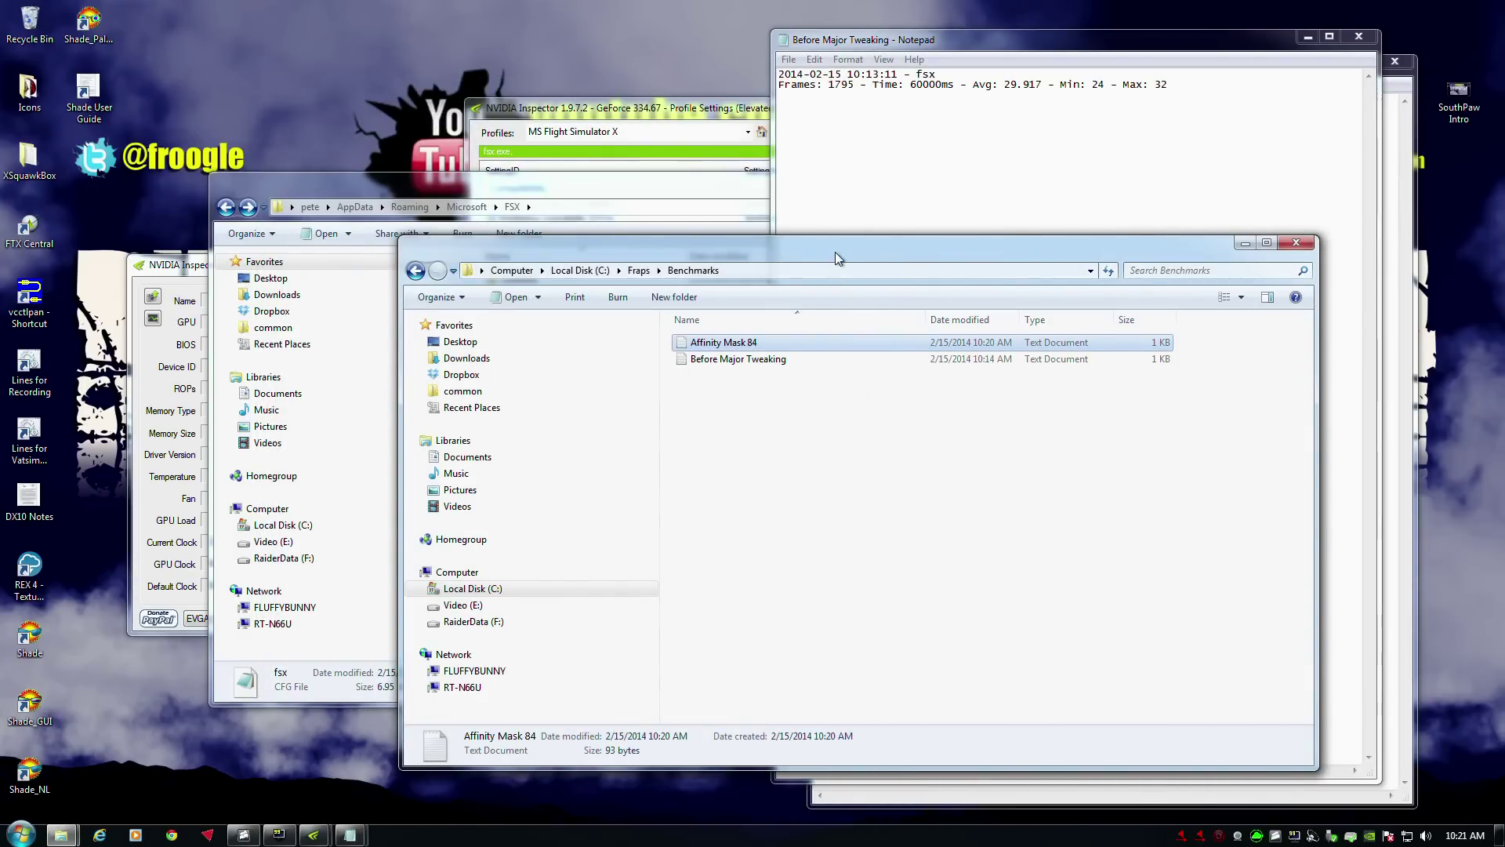
- Move the Benchmarks window off the FSX folder window and reopen the fsx CFG file in Notepad
{"action": "left_click_drag", "start_coordinate": [834, 252], "coordinate": [960, 290]}
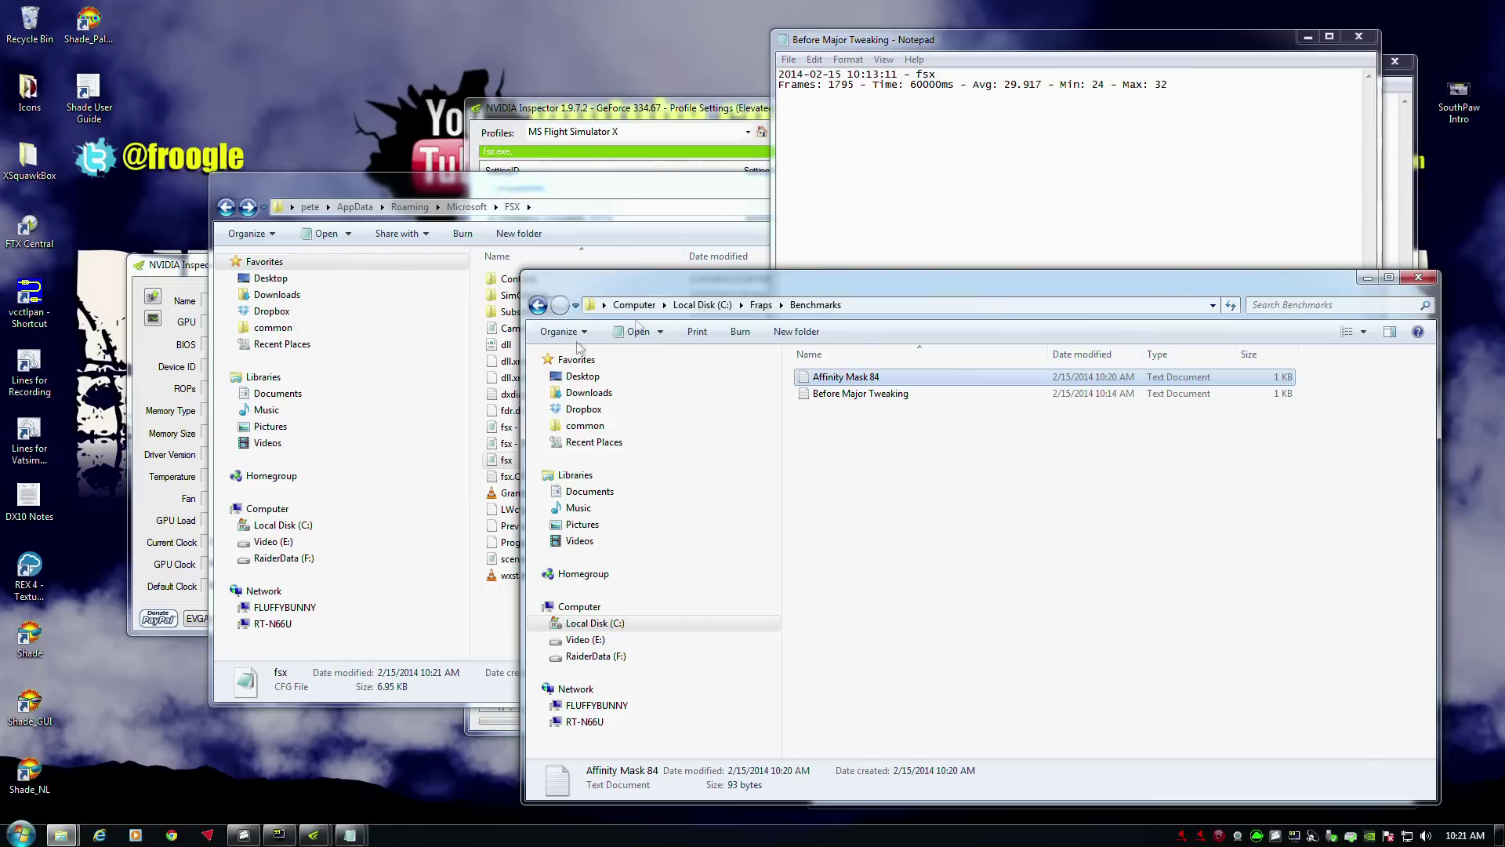
{"action": "left_click", "coordinate": [454, 398]}
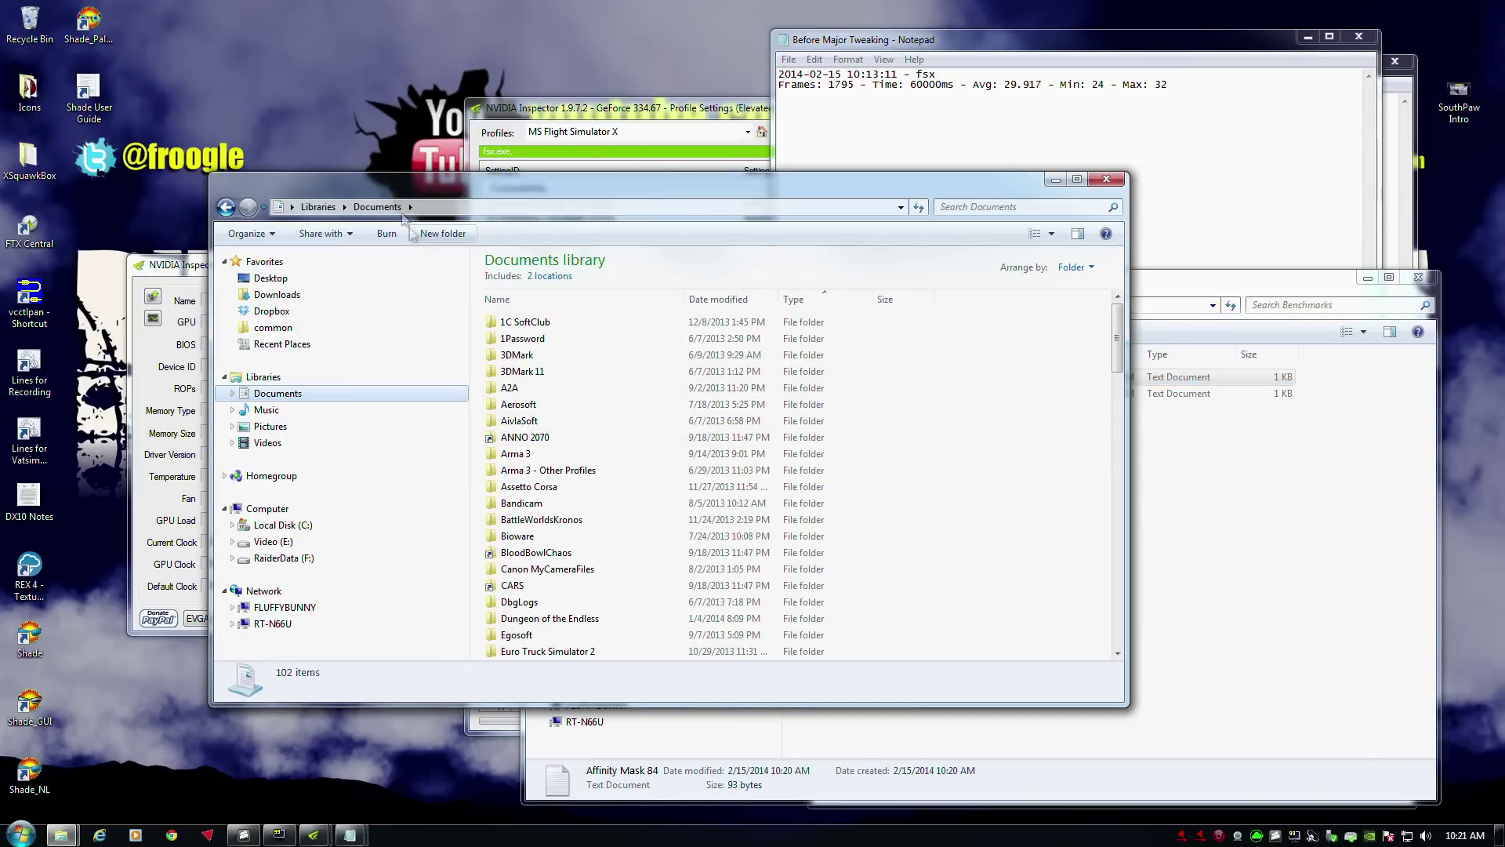
{"action": "left_click", "coordinate": [226, 206]}
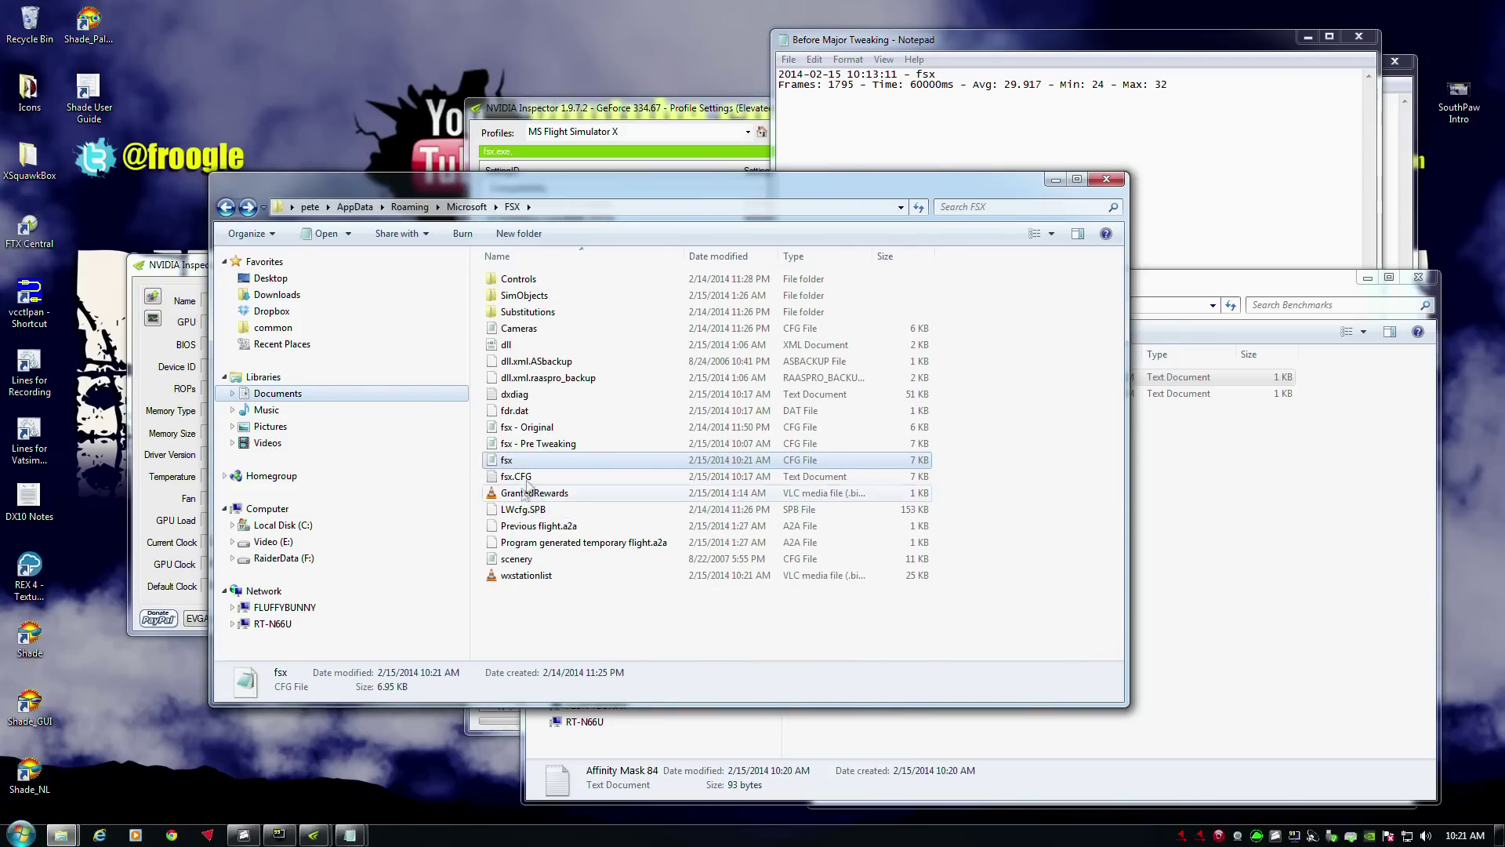
{"action": "left_click", "coordinate": [538, 459]}
{"action": "double_click", "coordinate": [533, 461]}
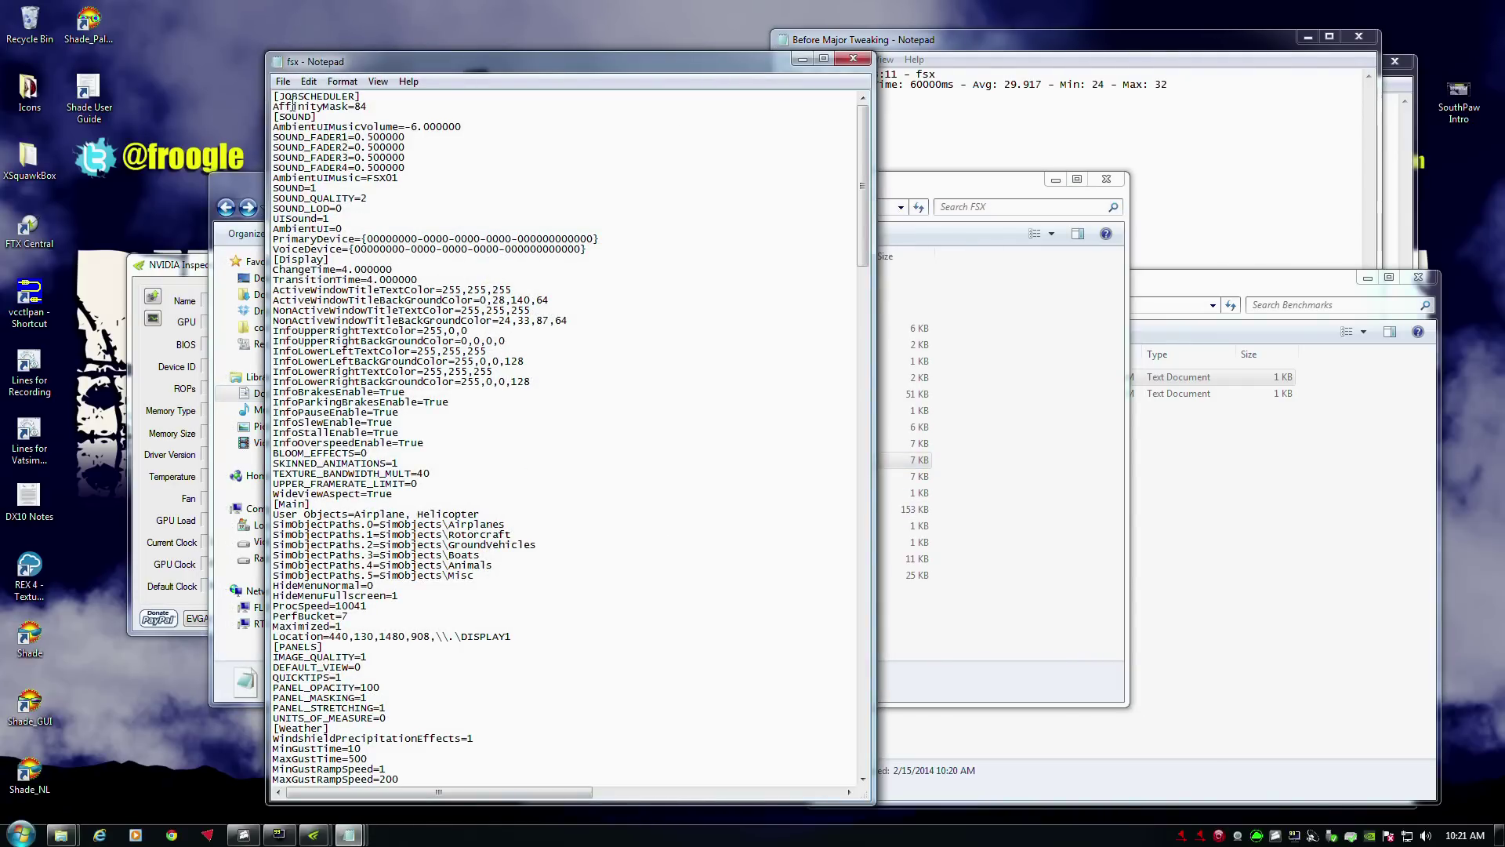
- Add a [BUFFERPOOLS] section with UsePools=0 above [JOBSCHEDULER] in the fsx config, and save and close the file
{"action": "key", "text": "Return"}
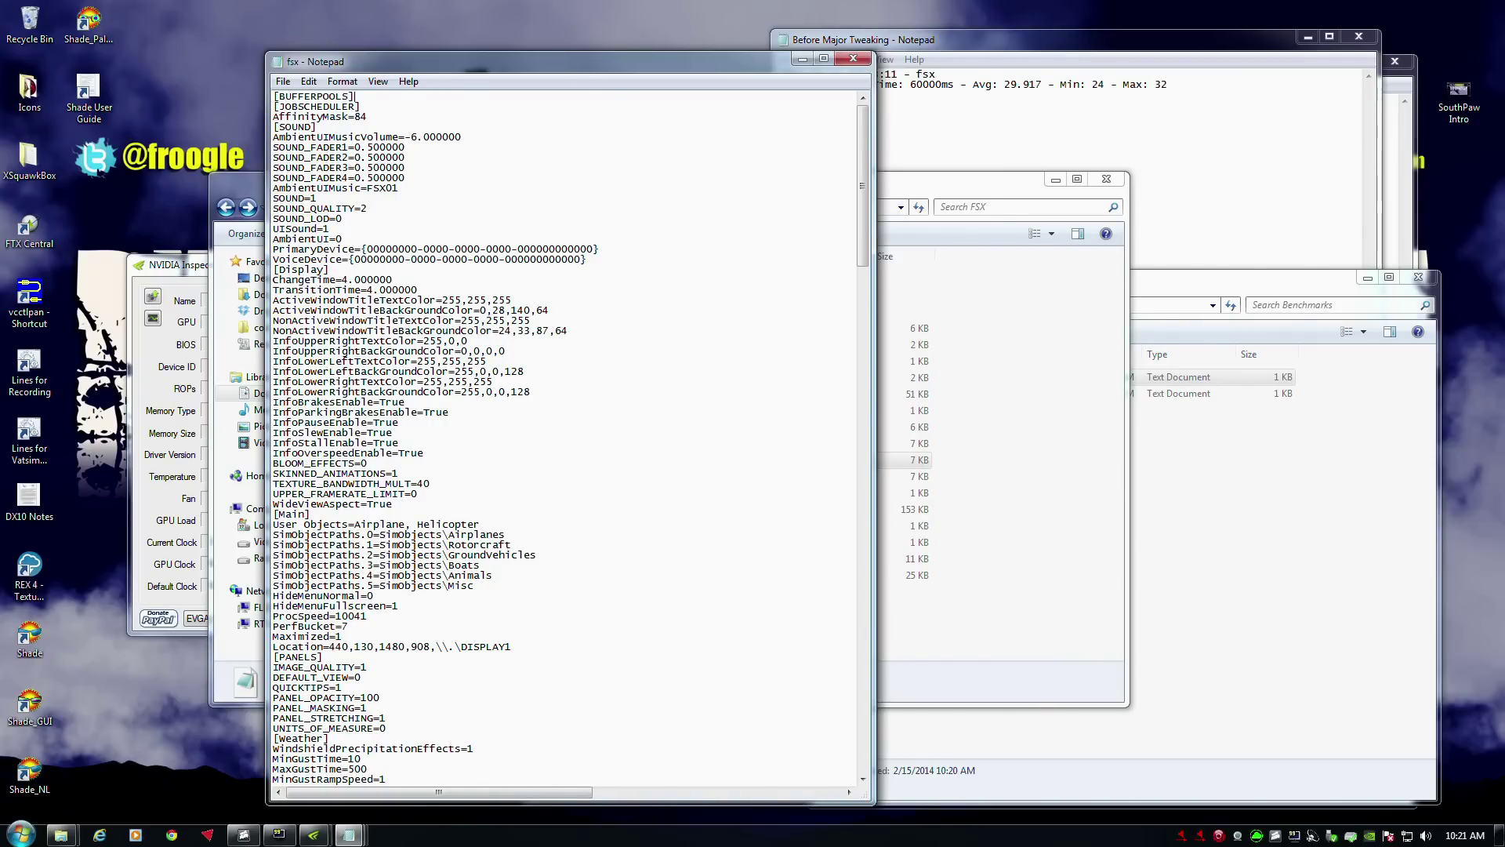
{"action": "key", "text": "Return"}
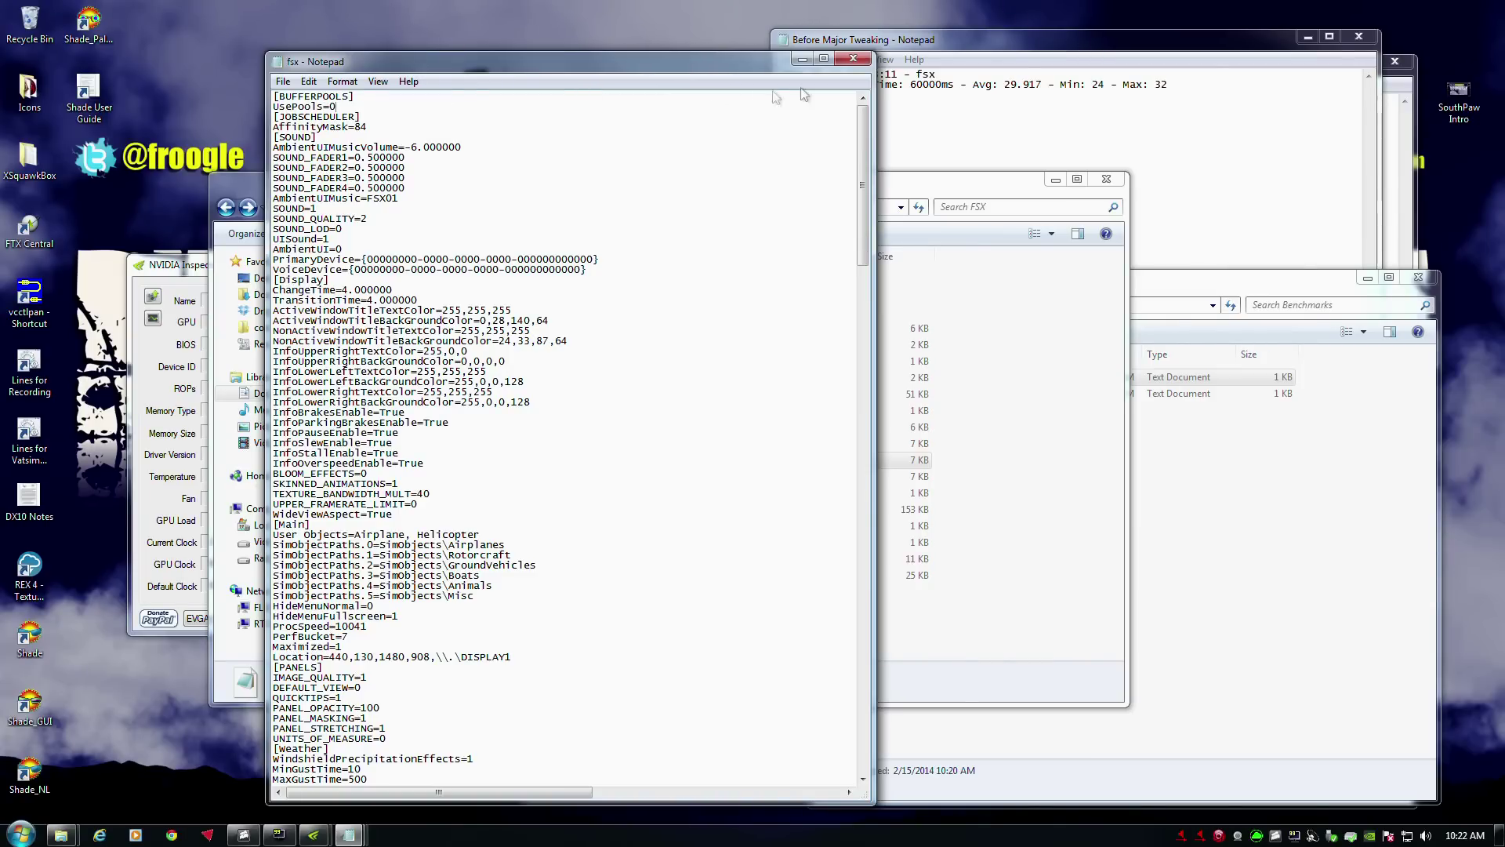
{"action": "left_click", "coordinate": [855, 59]}
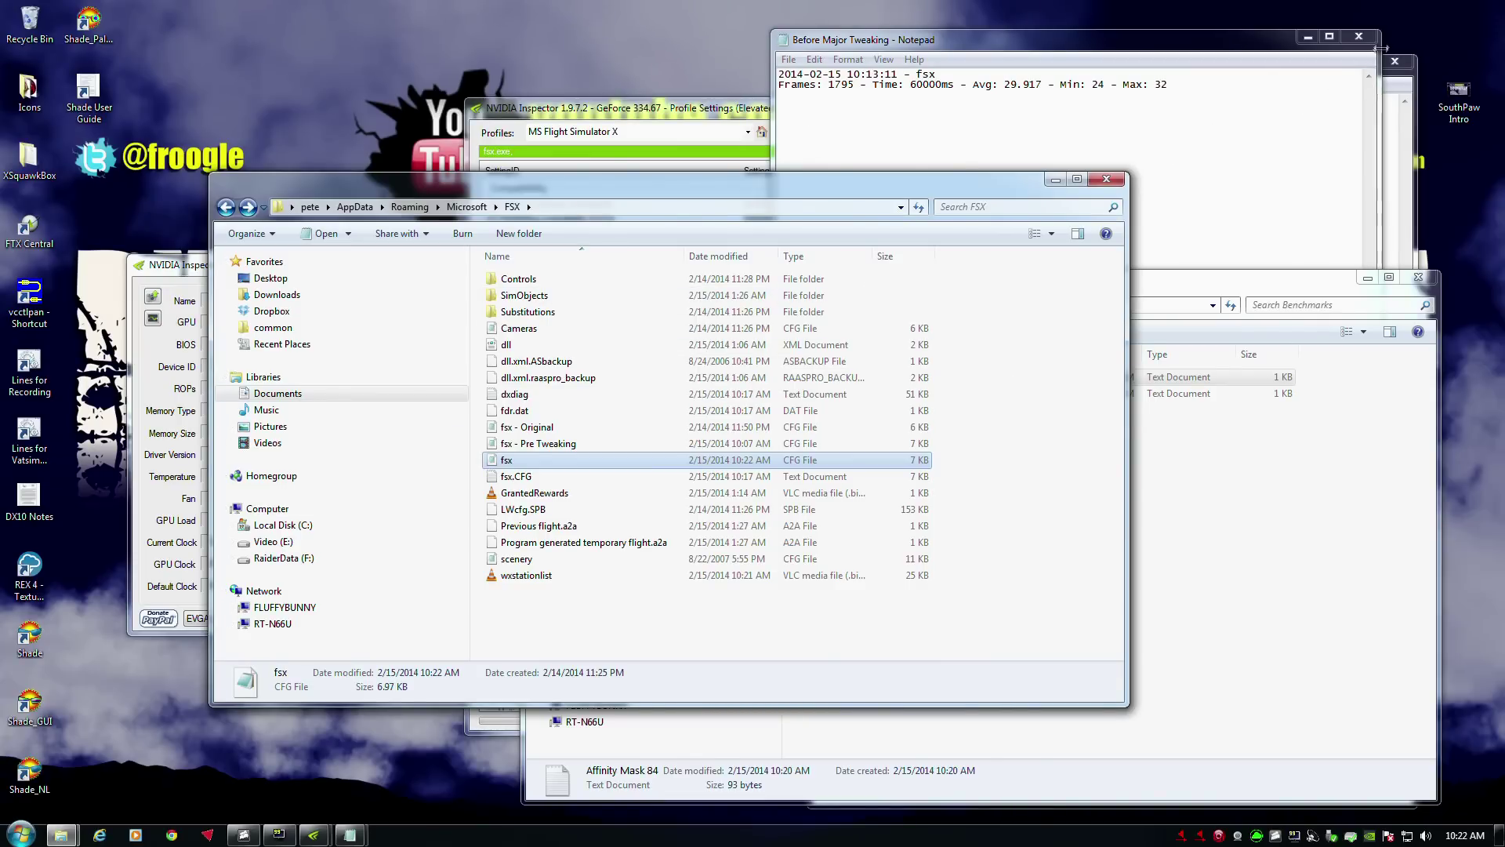
- Close the duplicate "Before Major Tweaking" Notepad window
{"action": "left_click_drag", "start_coordinate": [1223, 39], "coordinate": [1259, 64]}
{"action": "double_click", "coordinate": [1172, 109]}
- Launch Flight Simulator X and fly the saved "PMDG 737NGX Tutorial #2 EHAM-LOWI Before Visual Approach" flight
{"action": "left_click", "coordinate": [20, 832]}
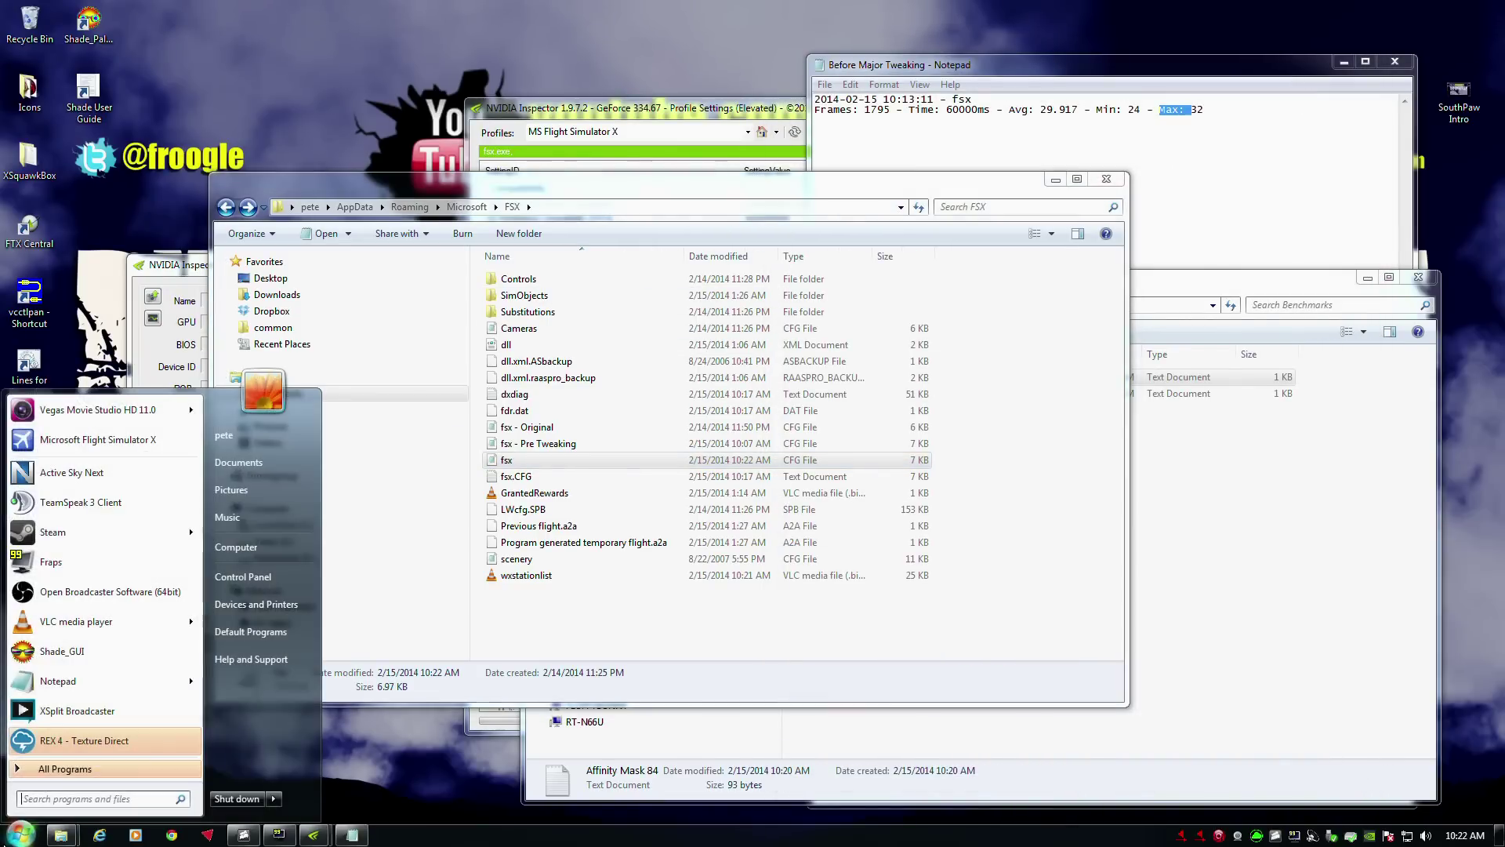
{"action": "left_click", "coordinate": [94, 409]}
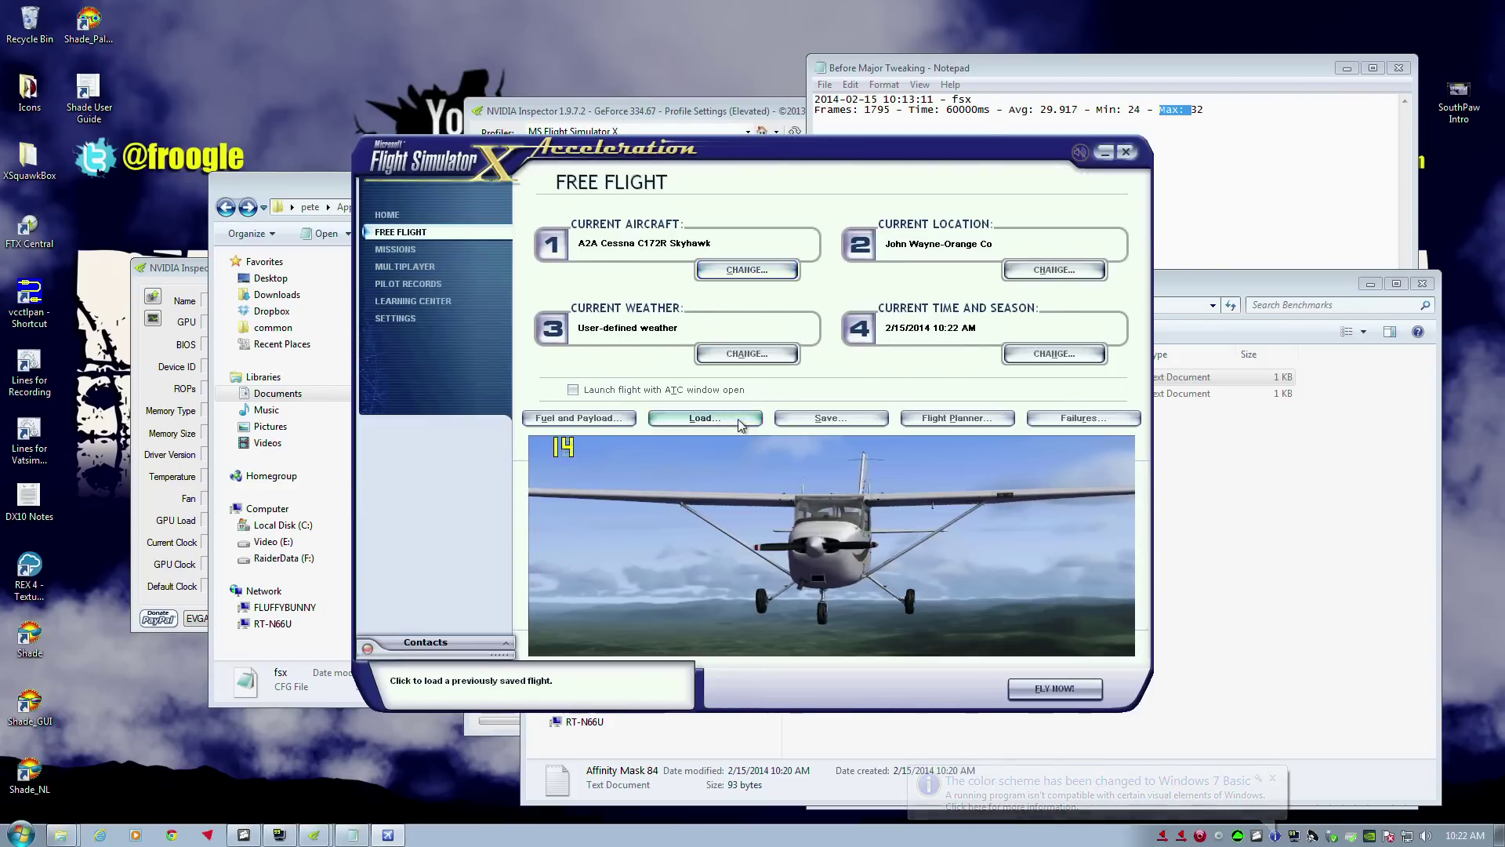
{"action": "left_click", "coordinate": [739, 424]}
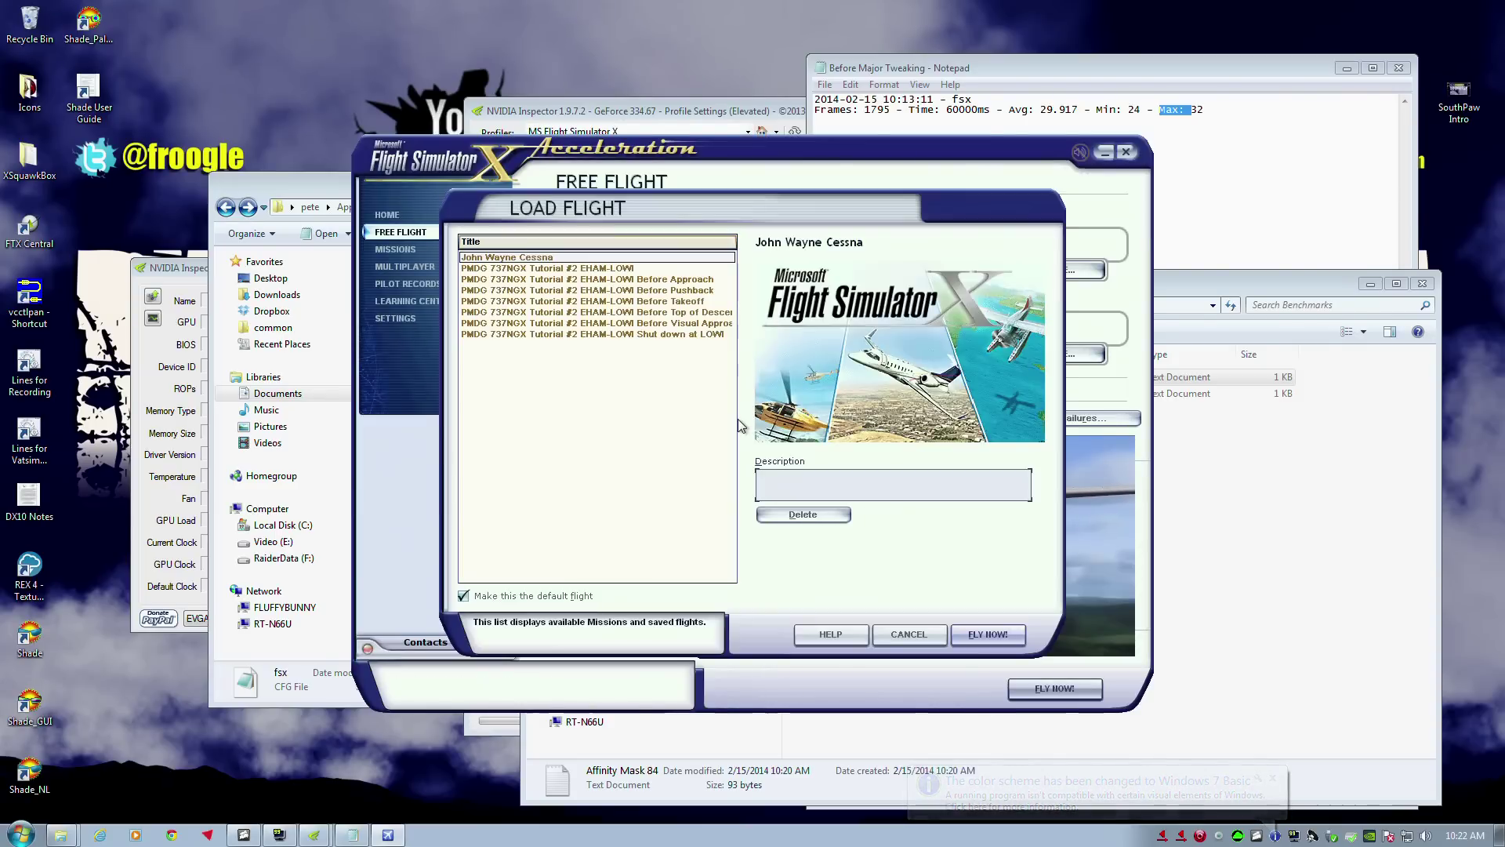
{"action": "left_click", "coordinate": [693, 323]}
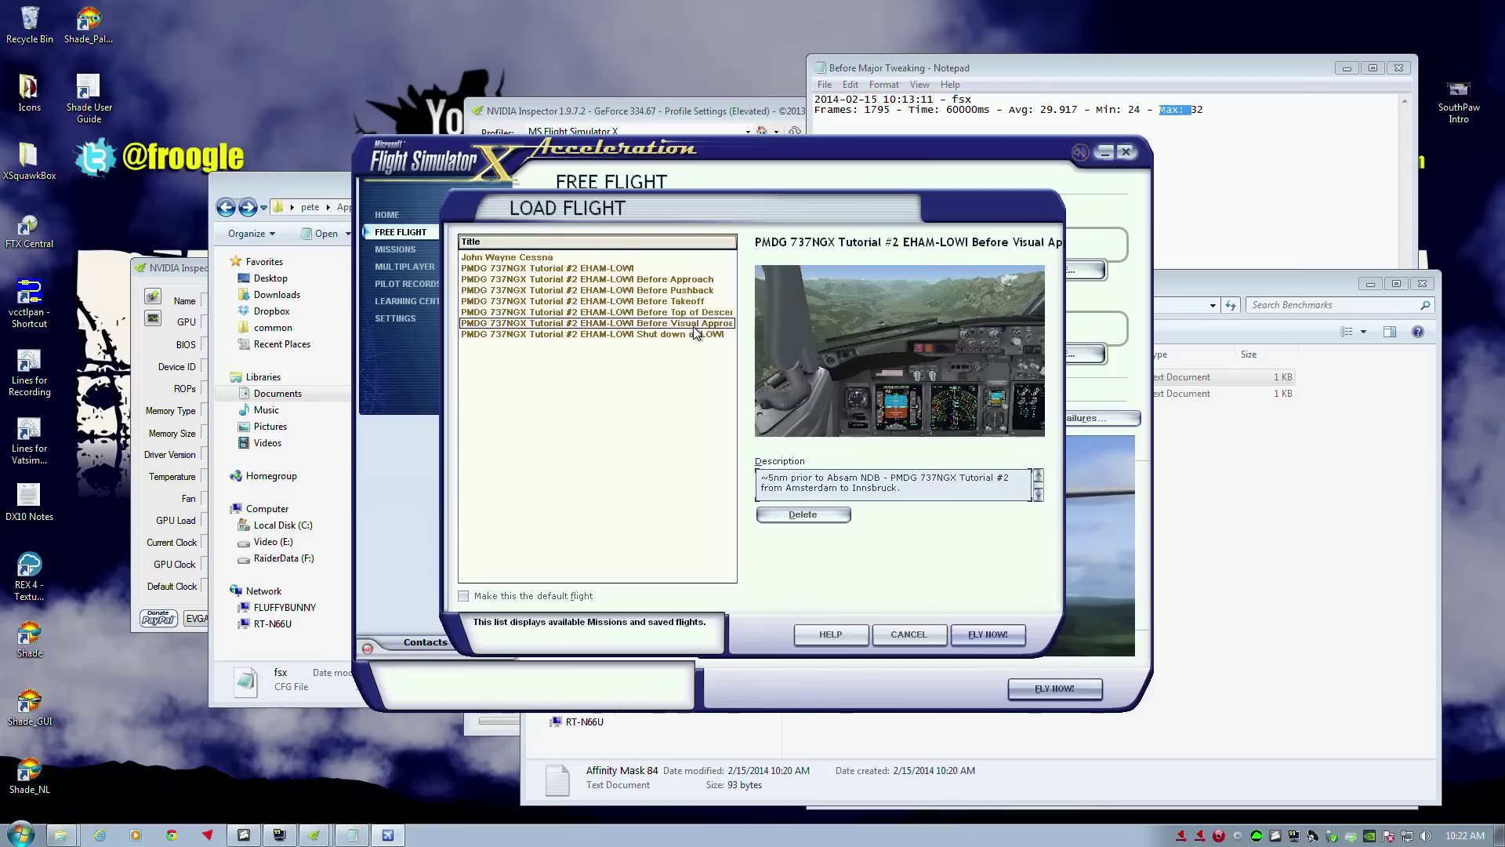
{"action": "left_click", "coordinate": [984, 635]}
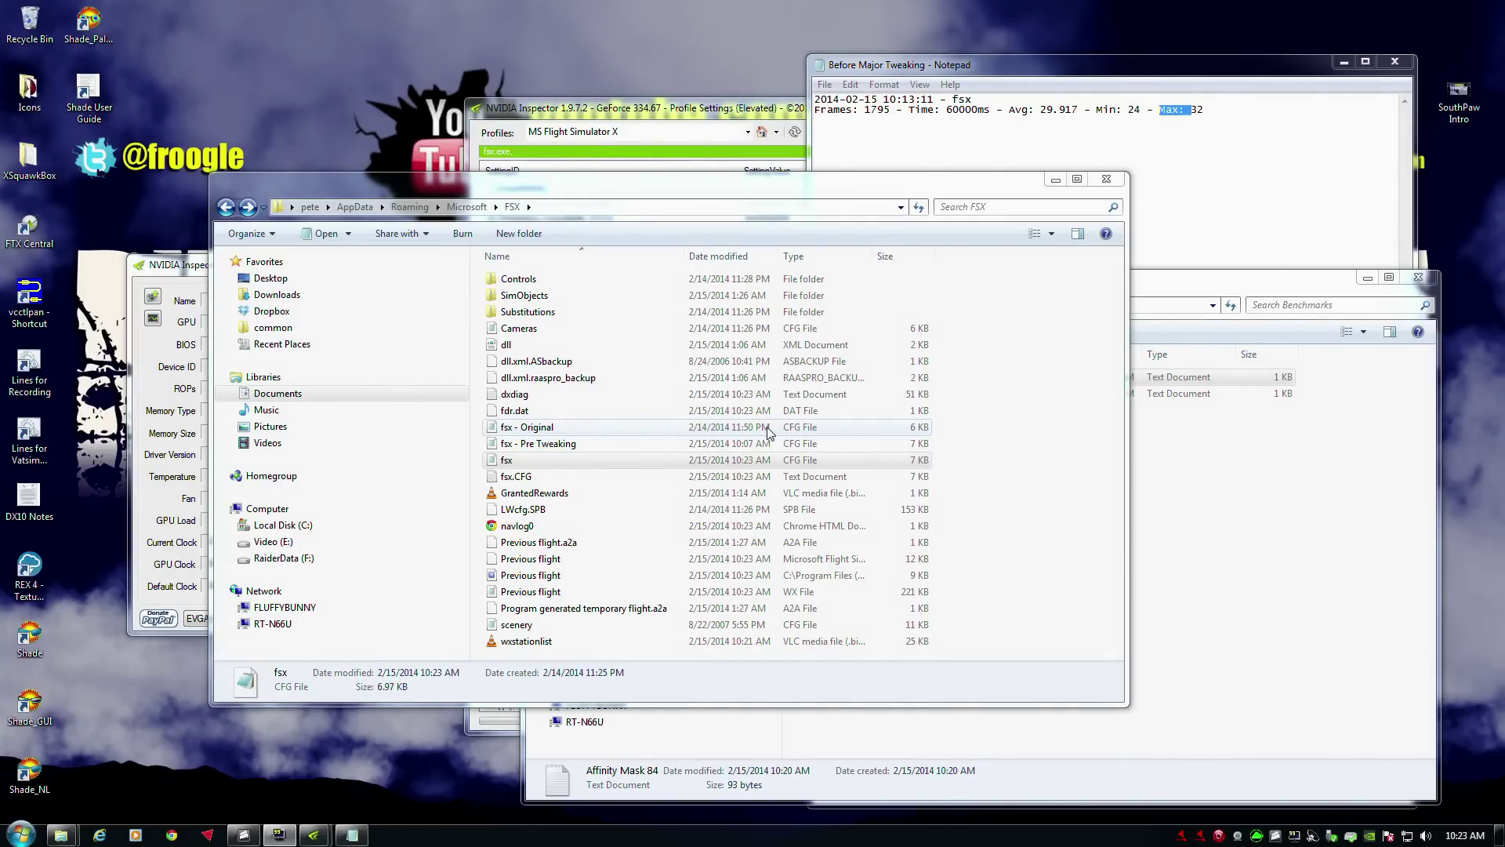
- Switch to Chrome and search Google for "Bufferpools fsx"
{"action": "left_click", "coordinate": [172, 835]}
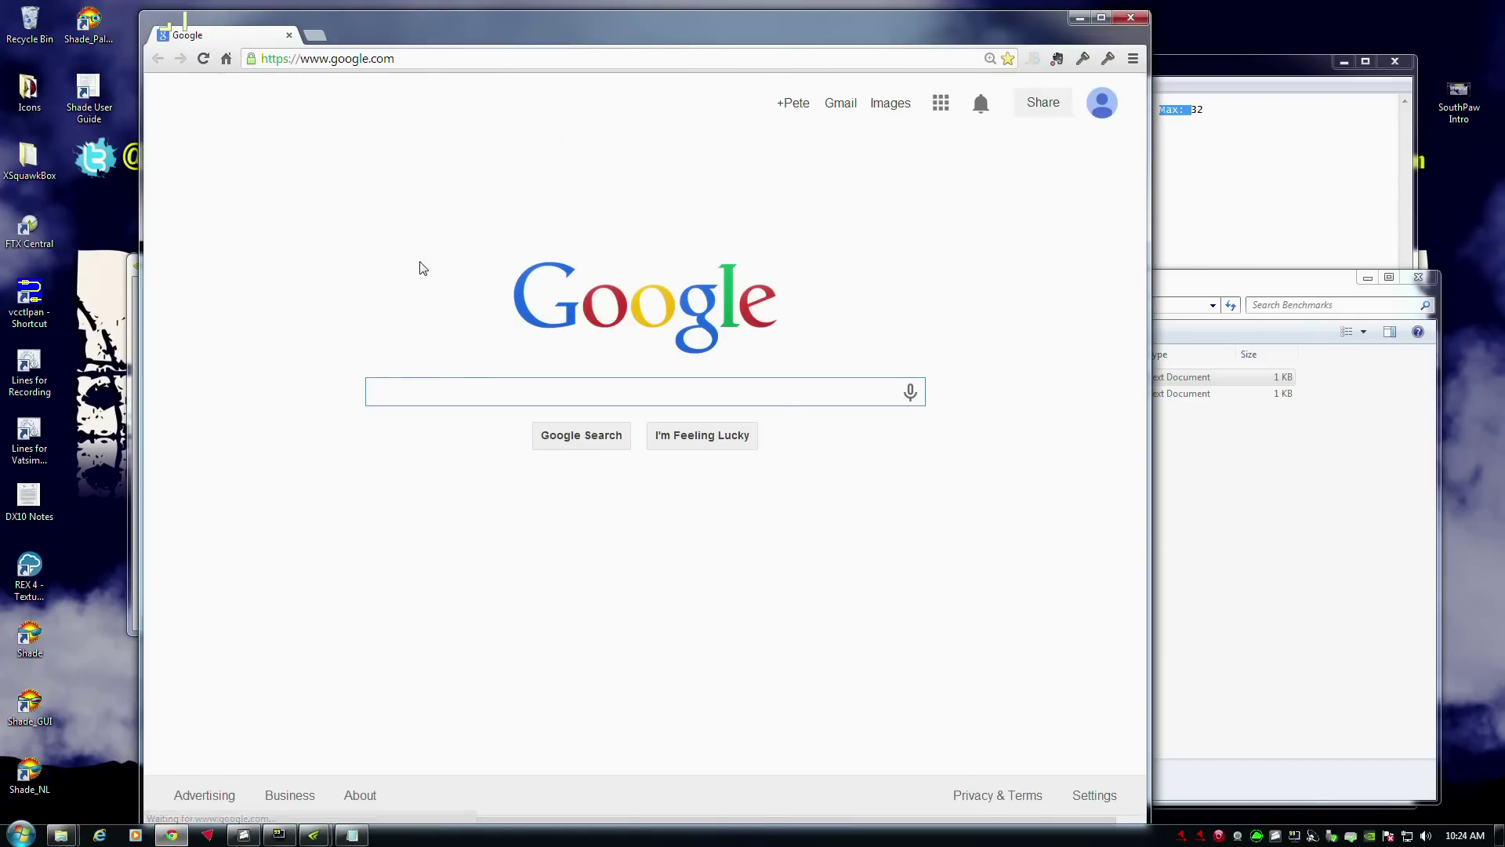
{"action": "type", "text": "Bufferpoo"}
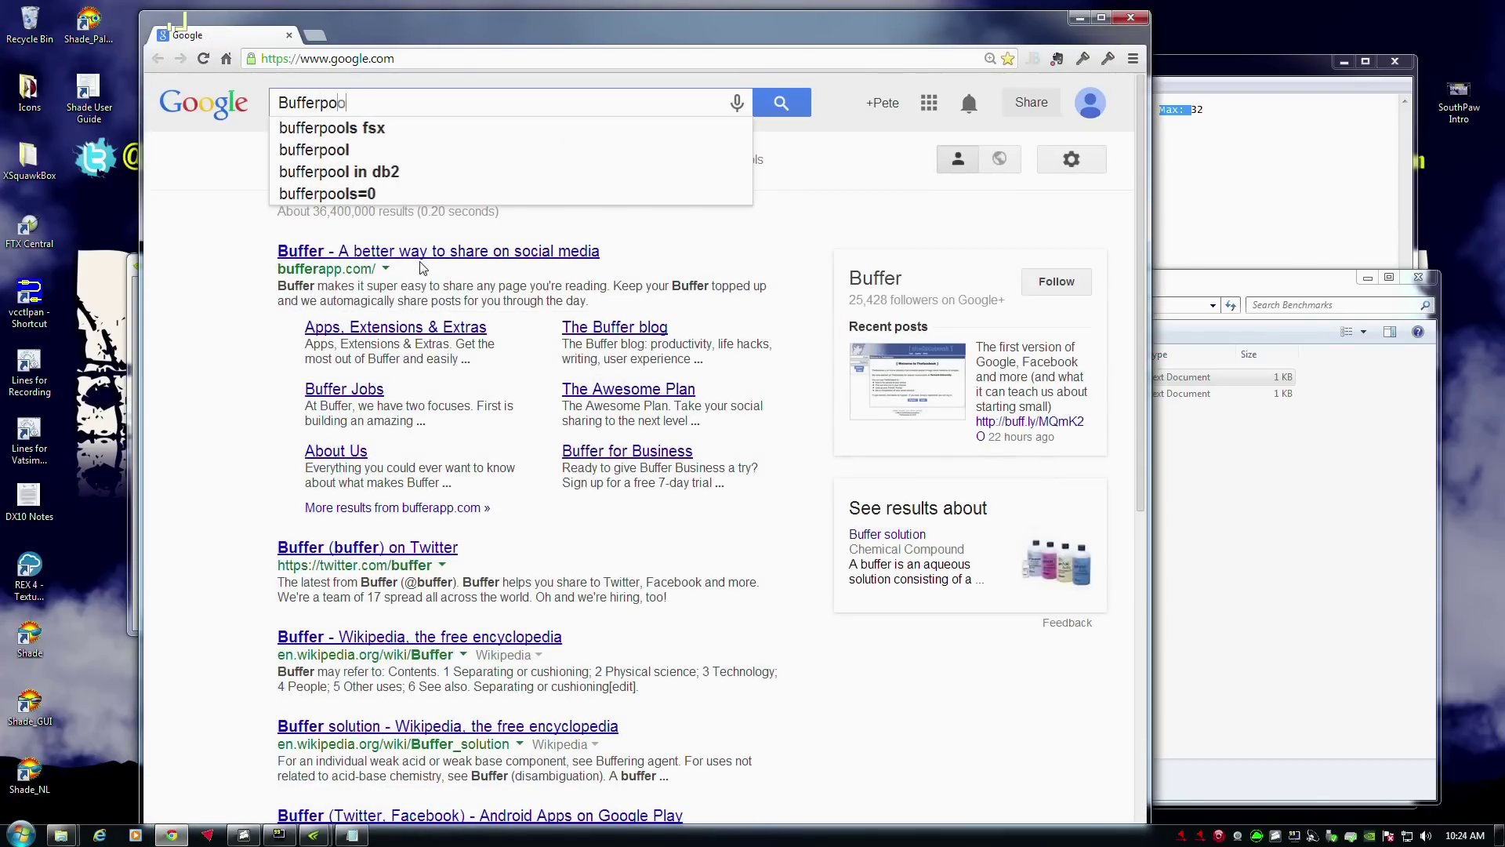
{"action": "type", "text": "ls "}
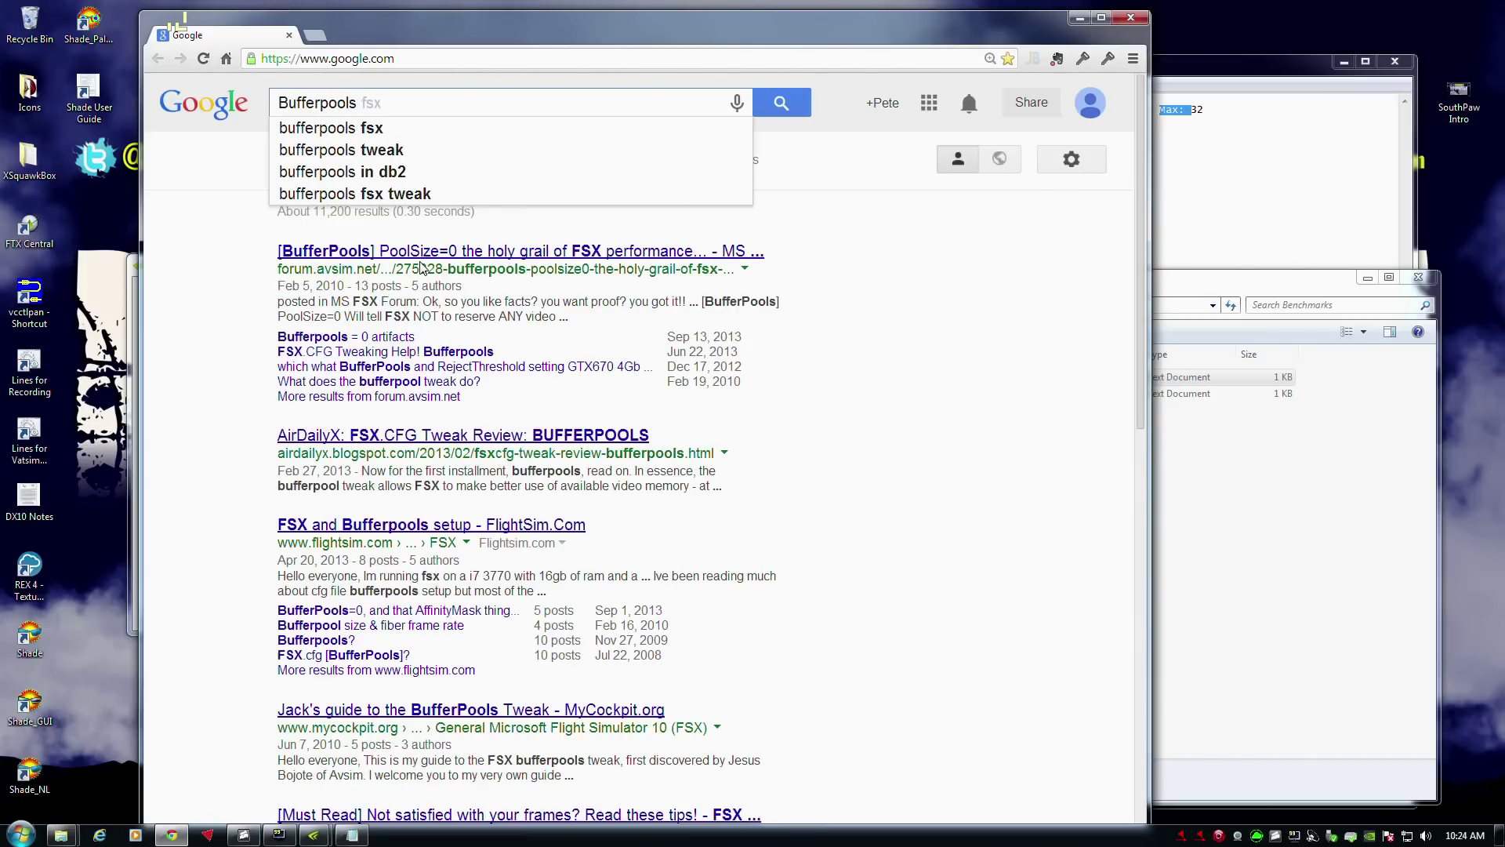
{"action": "type", "text": "fsx"}
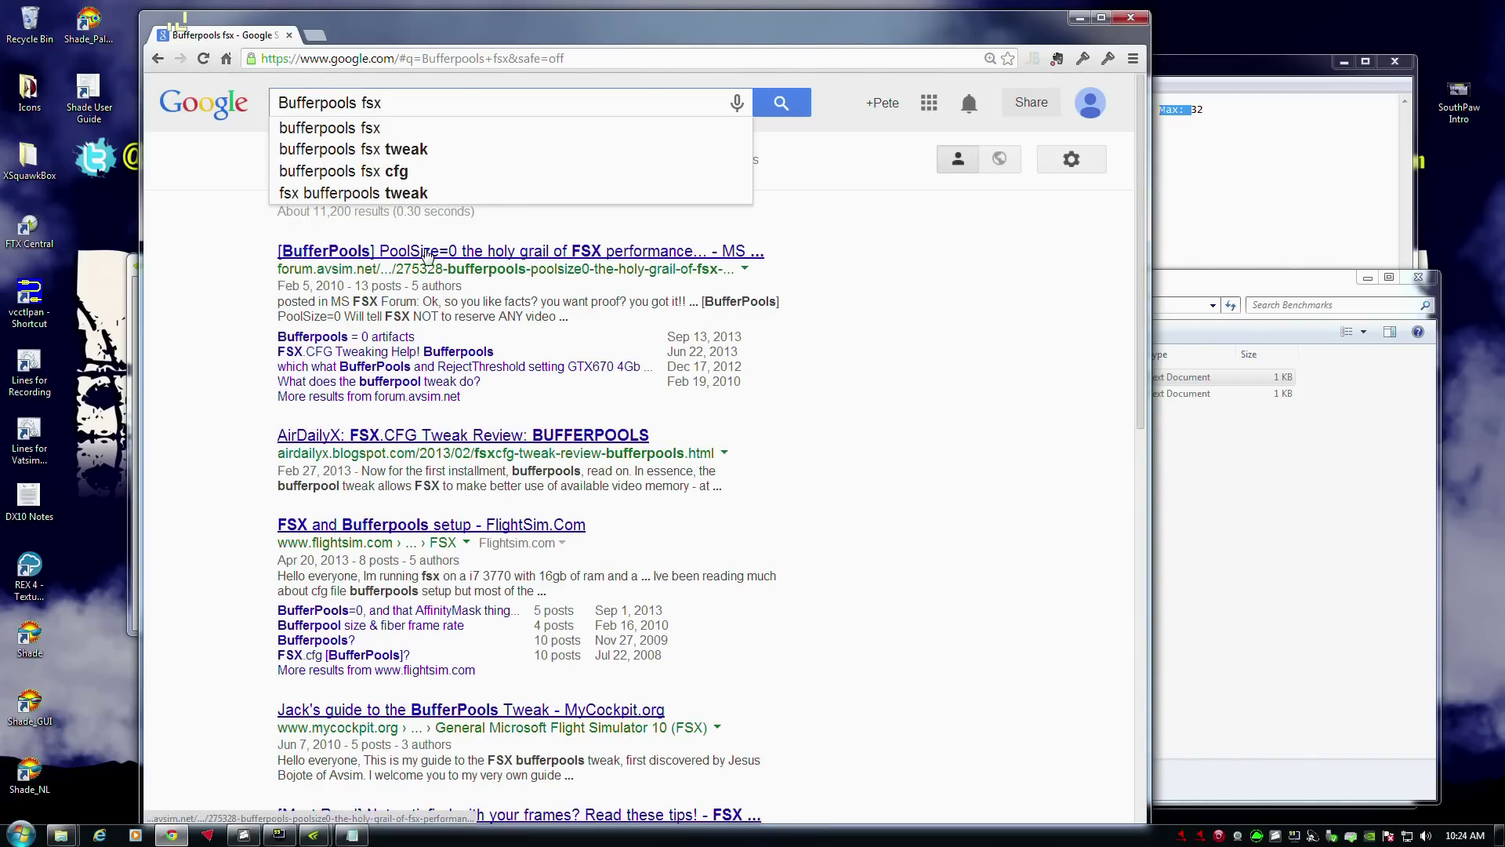
- Open the FlightSim.Com thread "FSX and Bufferpools setup" and read the replies about the Usepools setting
{"action": "left_click", "coordinate": [427, 252]}
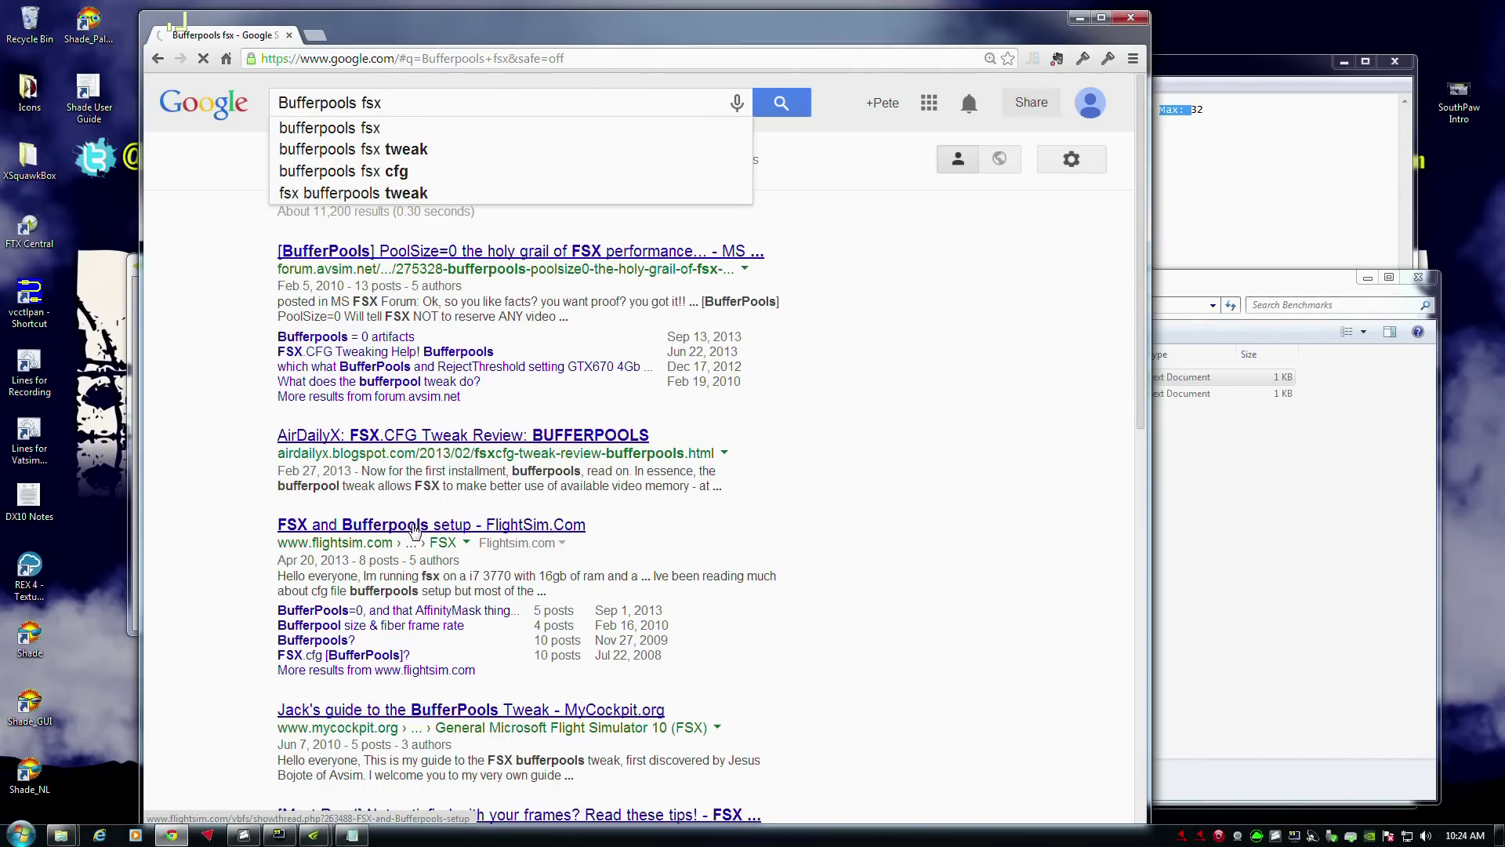
{"action": "left_click", "coordinate": [414, 531]}
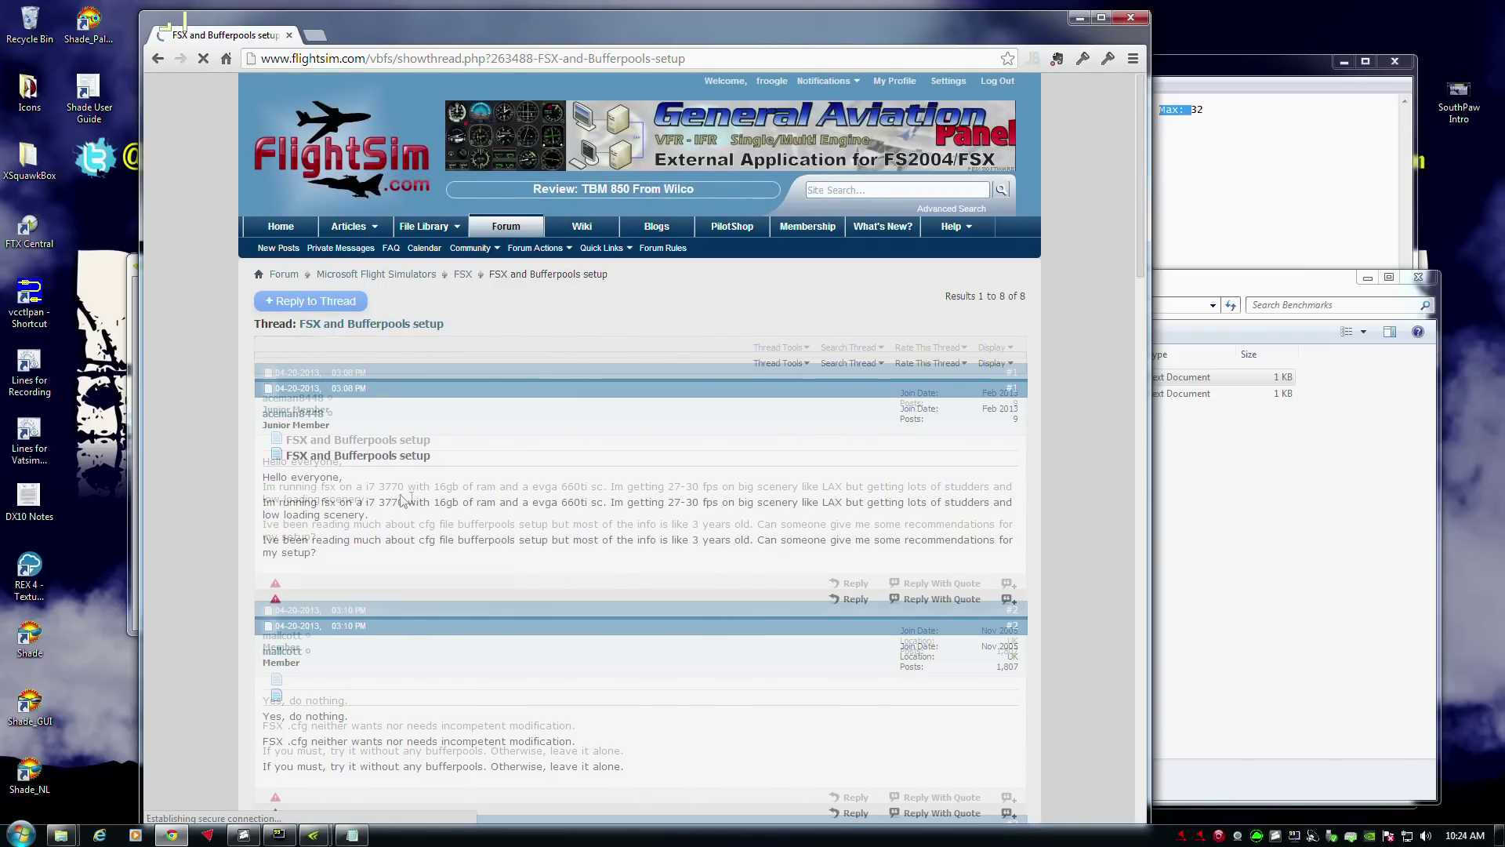
{"action": "scroll", "coordinate": [395, 500], "scroll_direction": "down", "scroll_amount": 3}
{"action": "scroll", "coordinate": [394, 500], "scroll_direction": "down", "scroll_amount": 6}
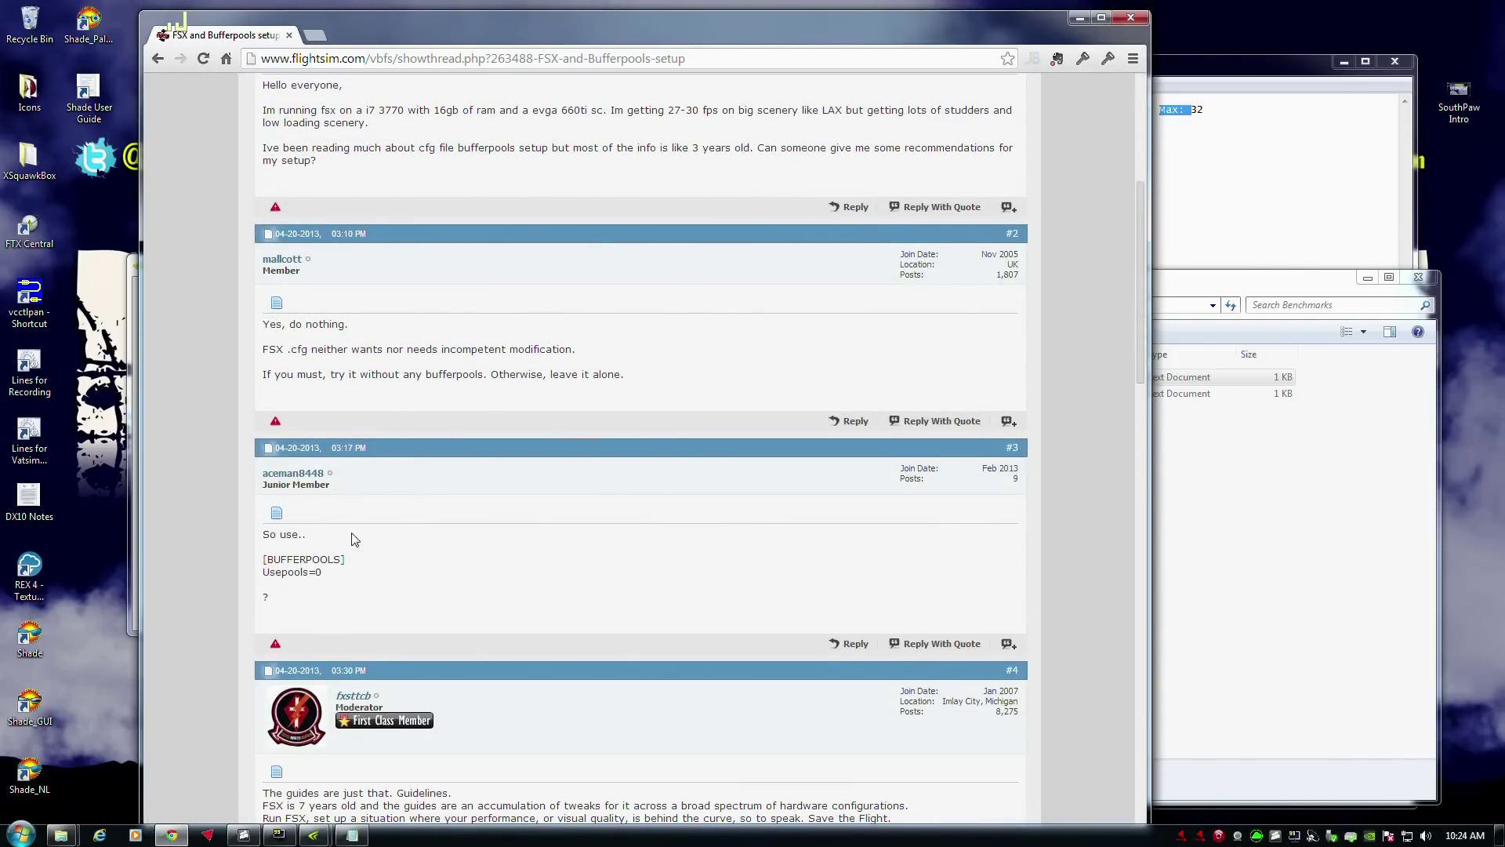
{"action": "scroll", "coordinate": [284, 336], "scroll_direction": "down", "scroll_amount": 2}
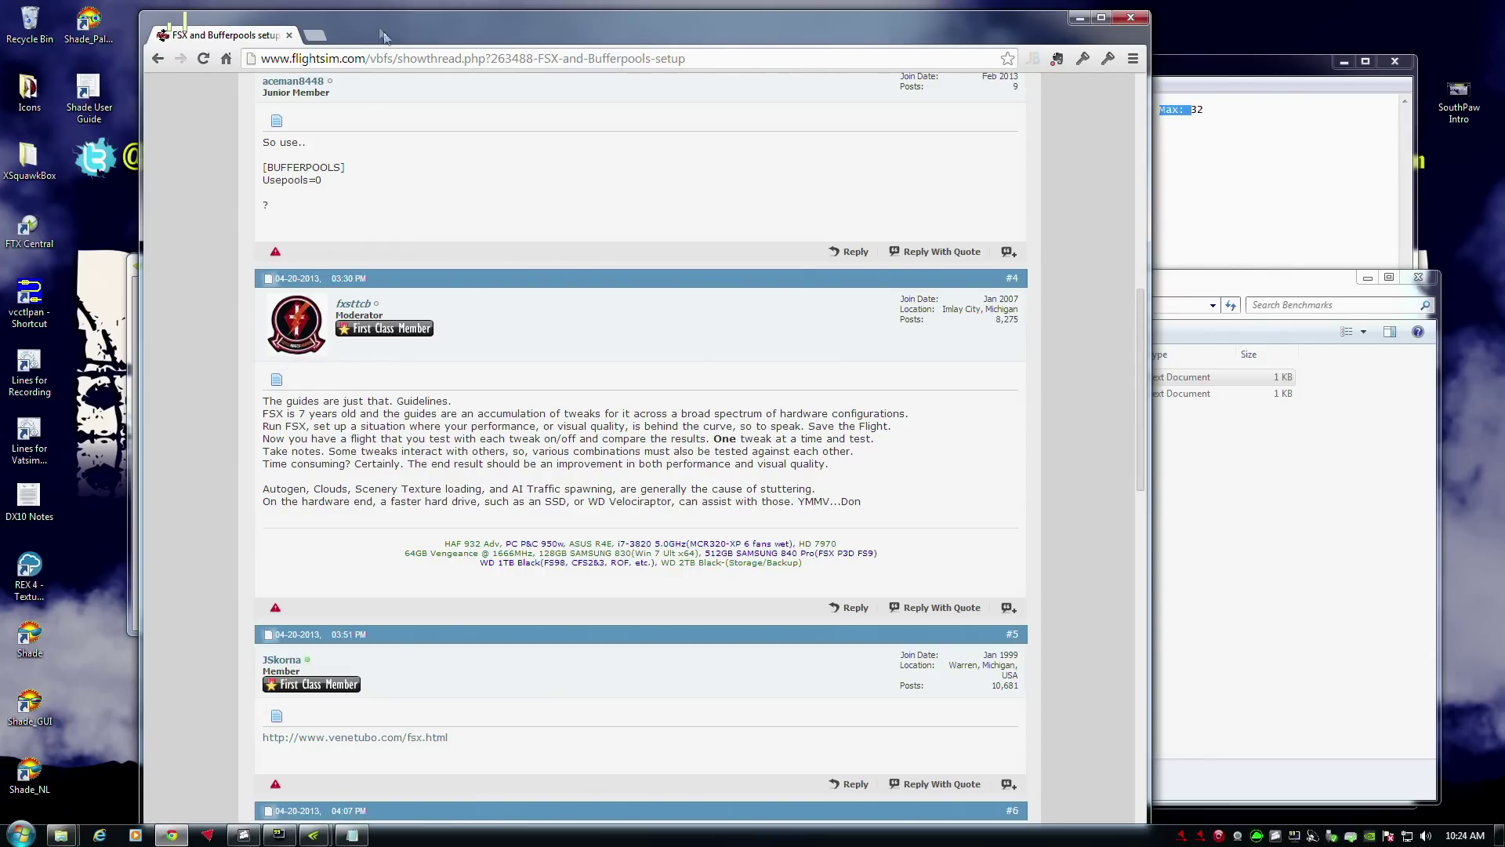
- Compare the [BUFFERPOOLS] lines in the fsx config file with those in the forum thread, and close both windows
{"action": "left_click_drag", "start_coordinate": [385, 33], "coordinate": [724, 59]}
{"action": "left_click", "coordinate": [347, 181]}
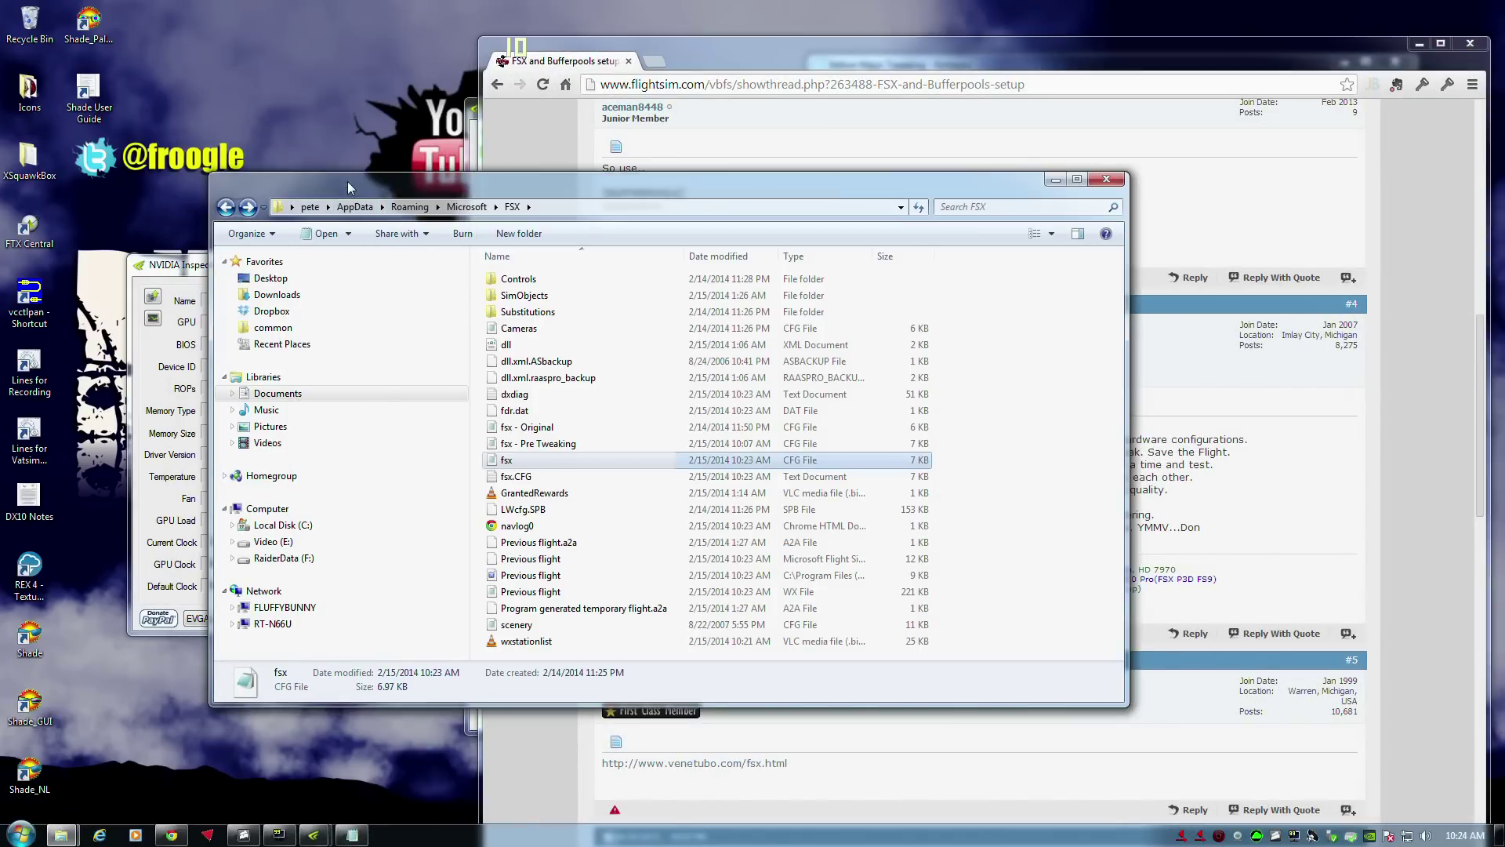
{"action": "double_click", "coordinate": [528, 464]}
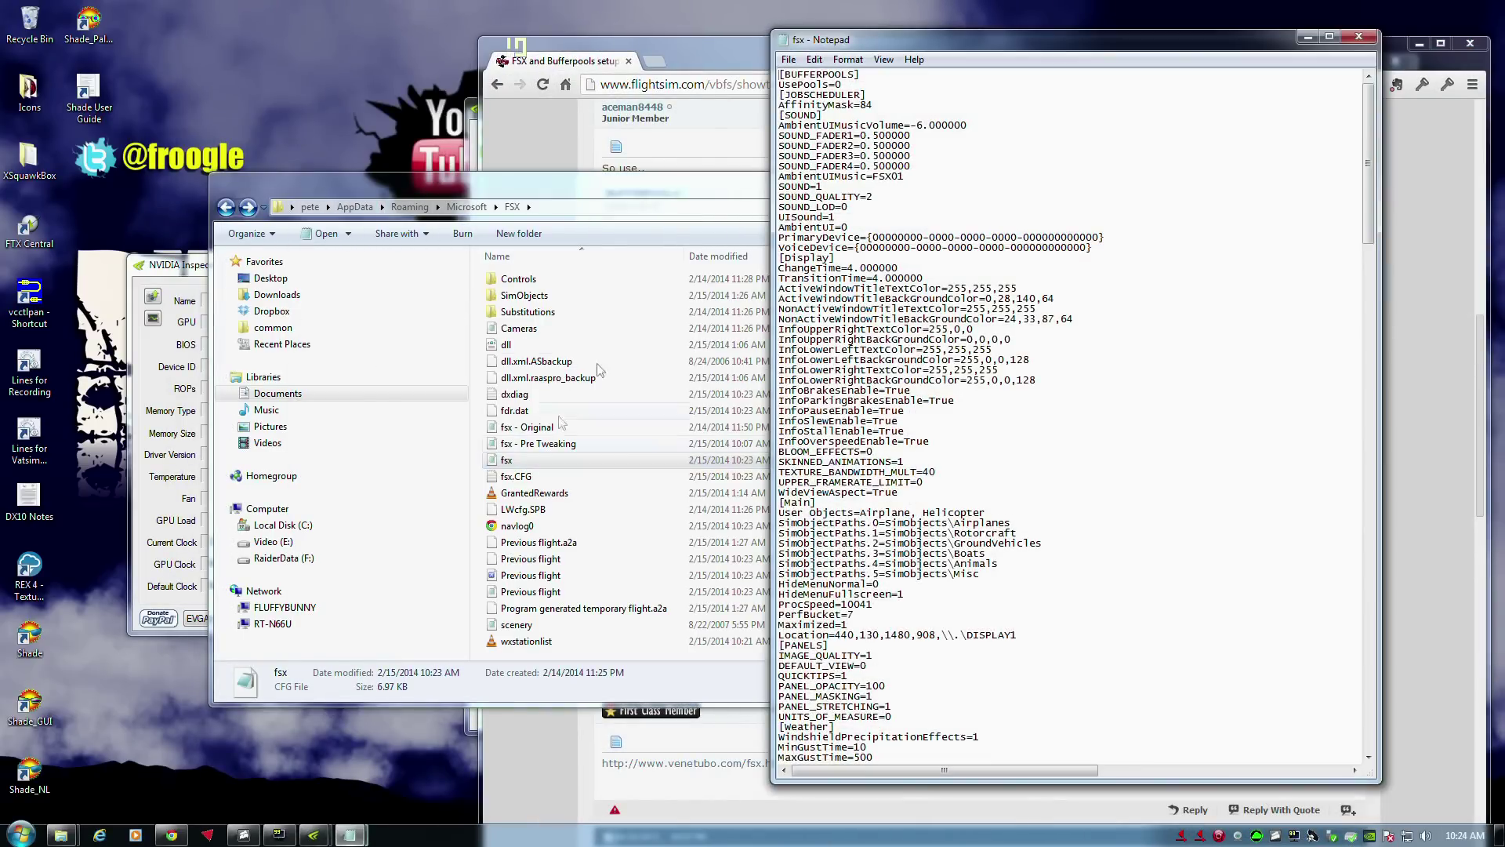
{"action": "left_click_drag", "start_coordinate": [879, 49], "coordinate": [107, 127]}
{"action": "left_click", "coordinate": [669, 64]}
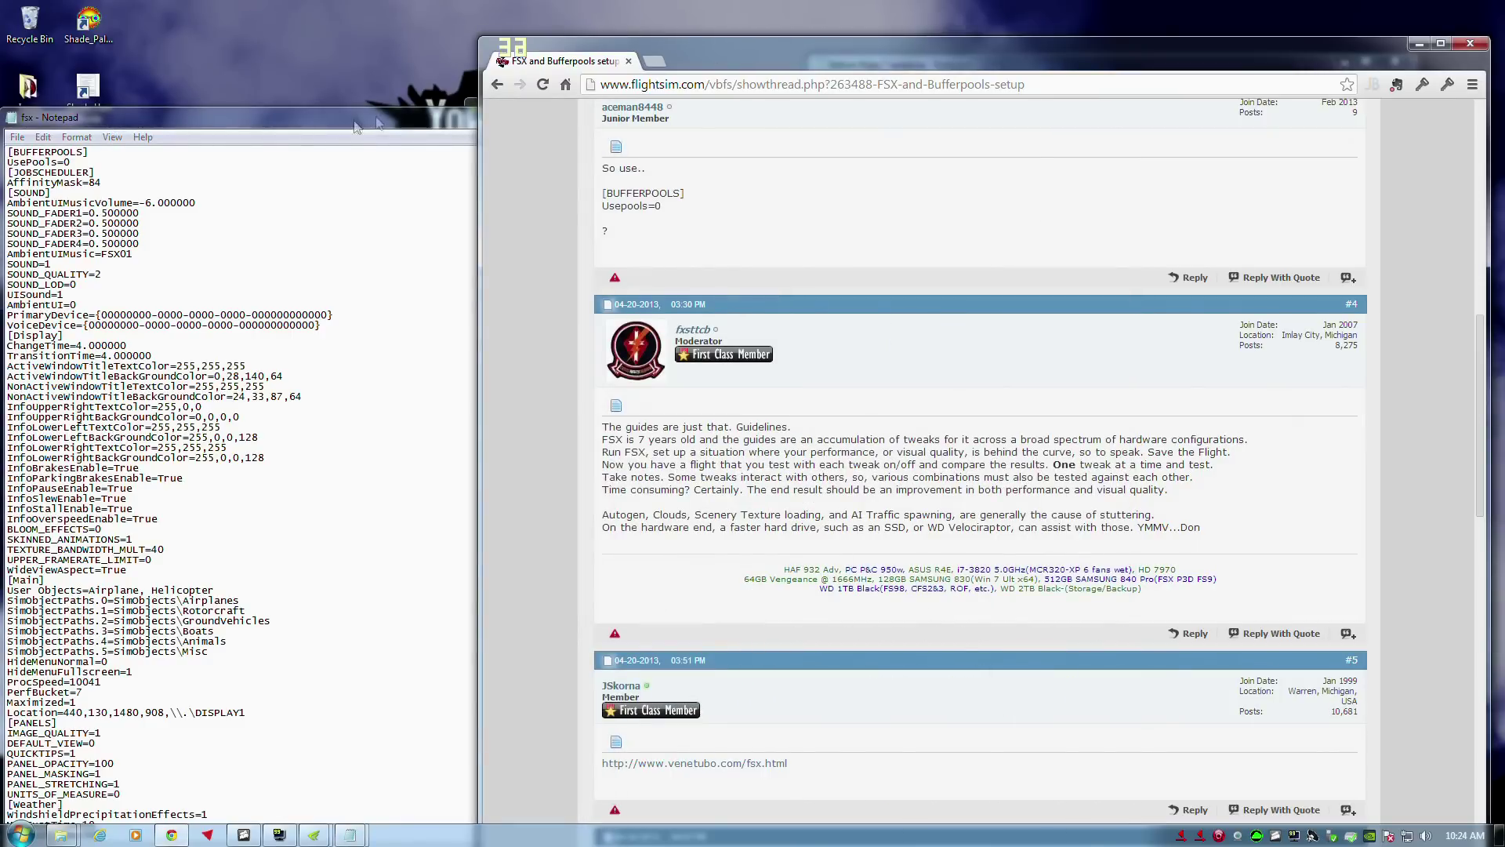
{"action": "left_click_drag", "start_coordinate": [337, 119], "coordinate": [1074, 109]}
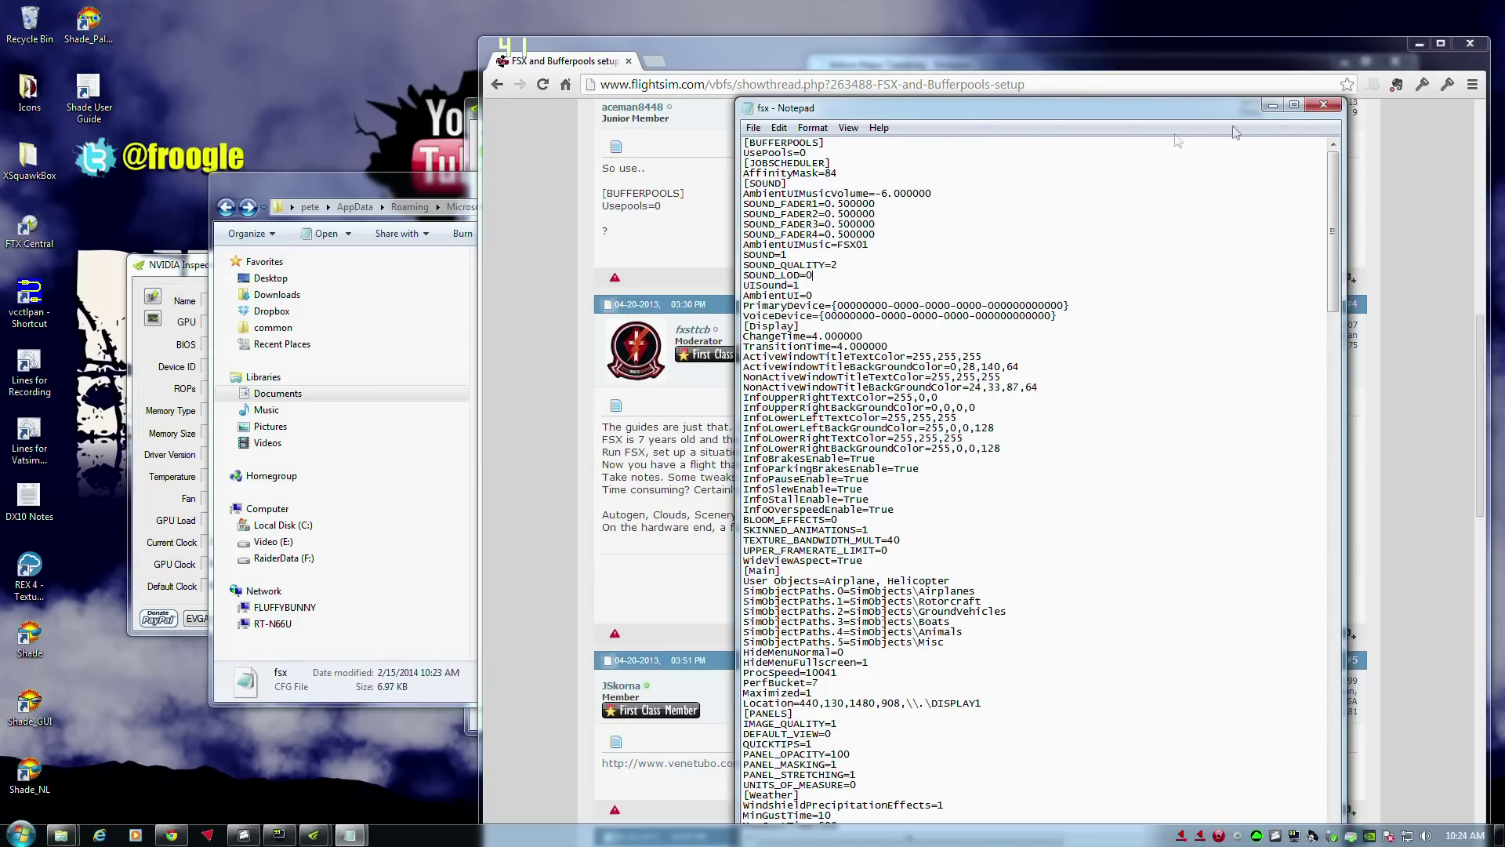
{"action": "left_click", "coordinate": [1326, 105]}
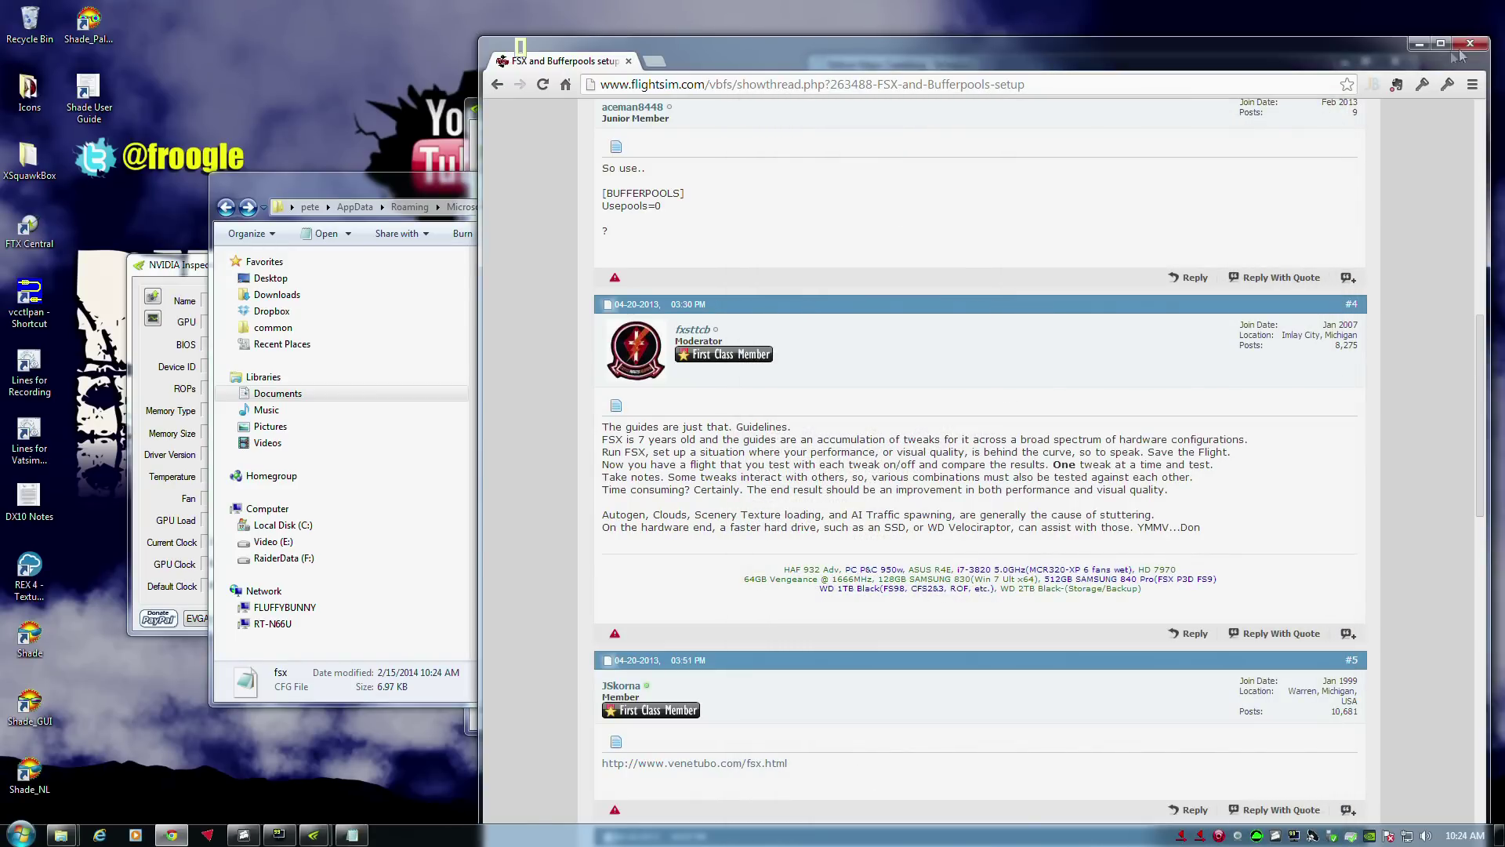
{"action": "left_click", "coordinate": [1468, 44]}
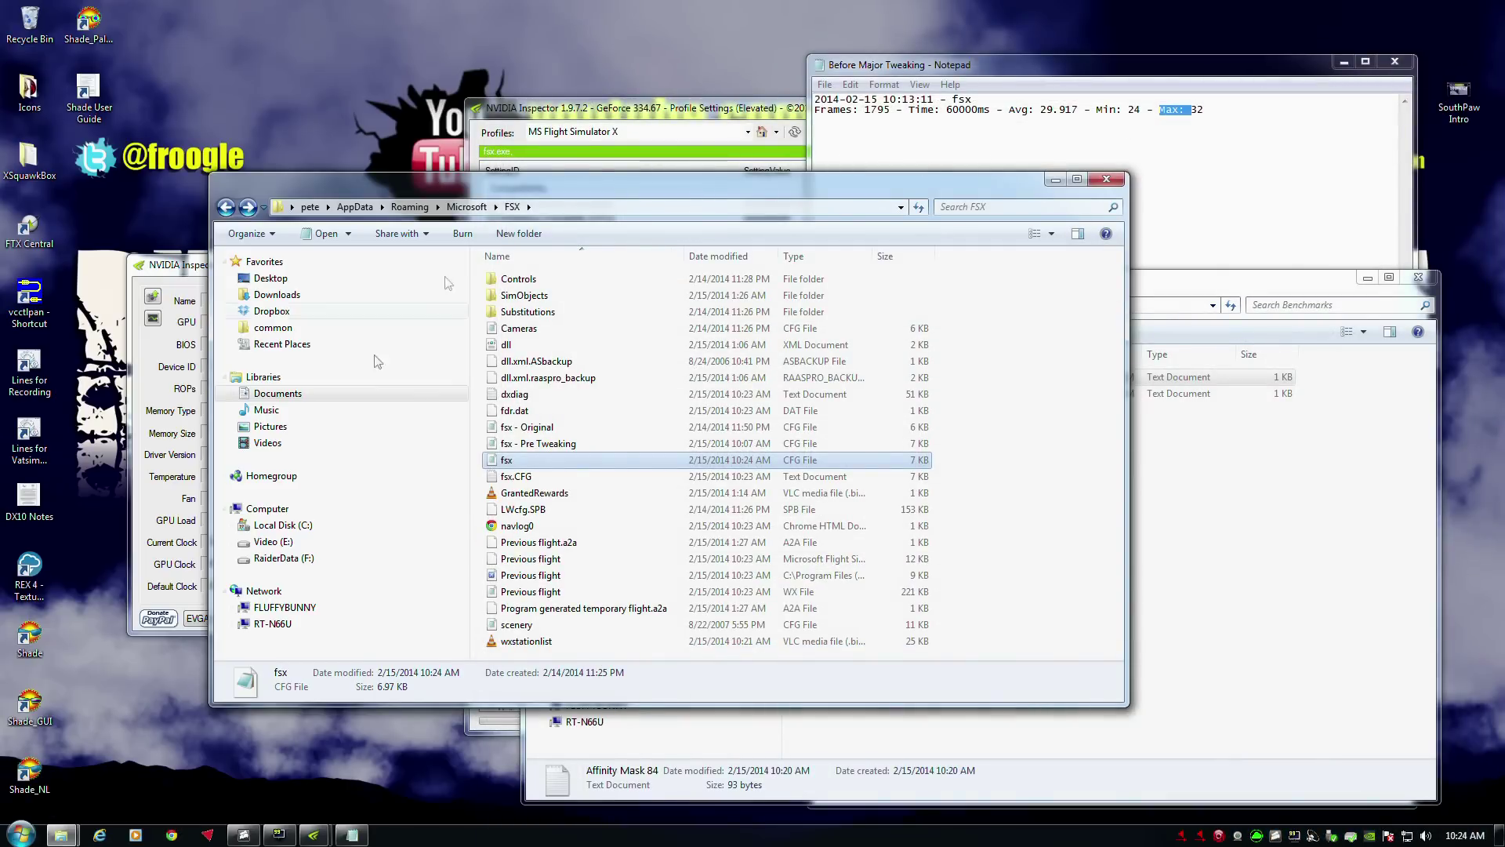
- Relaunch Flight Simulator X to fly the saved PMDG 737NGX "Before Visual Approach" flight again, and exit the simulator
{"action": "left_click", "coordinate": [20, 832]}
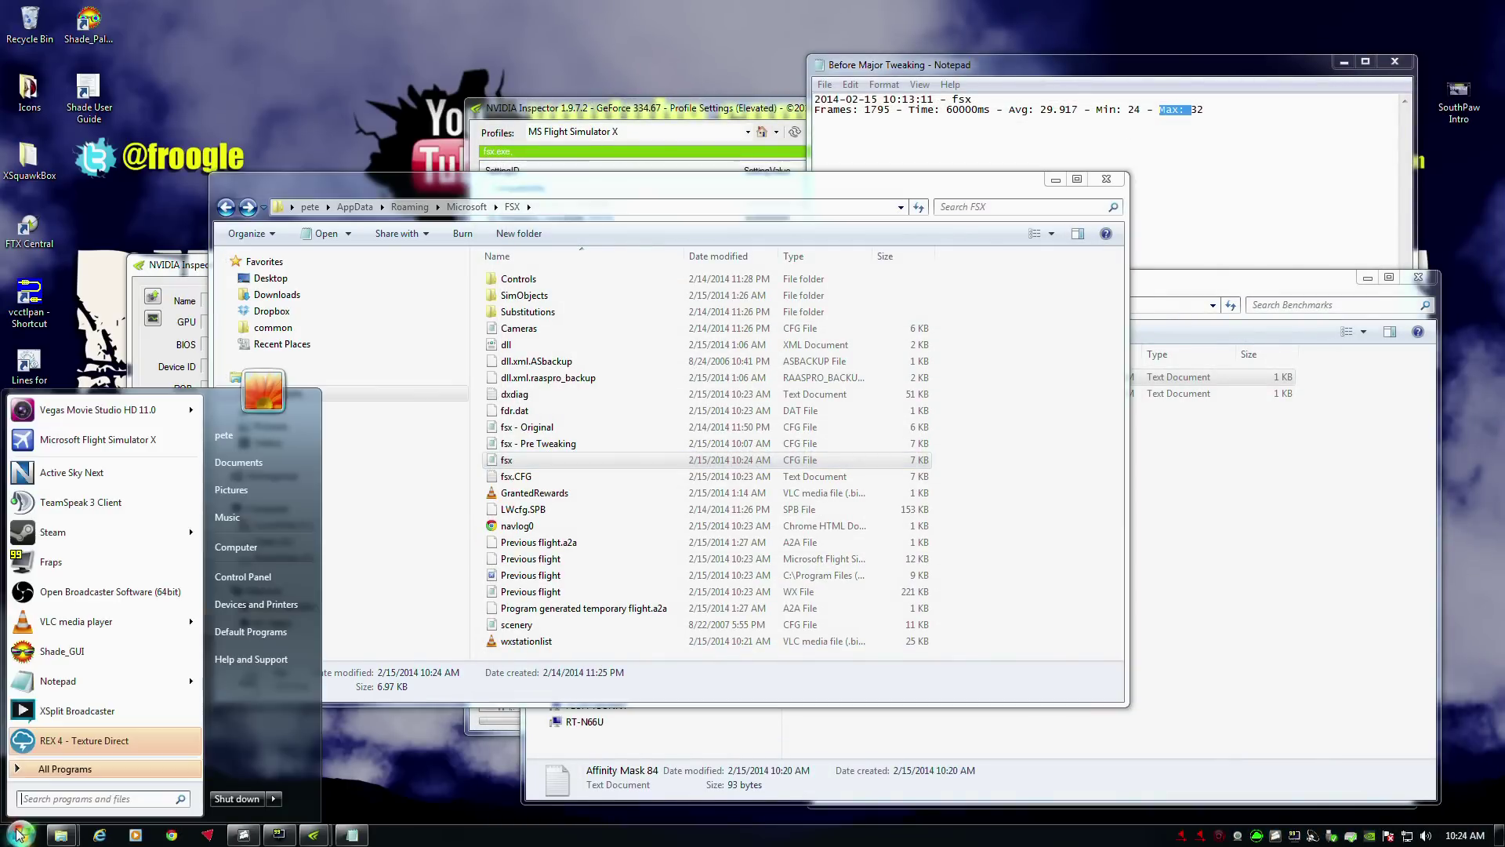
{"action": "left_click", "coordinate": [97, 443]}
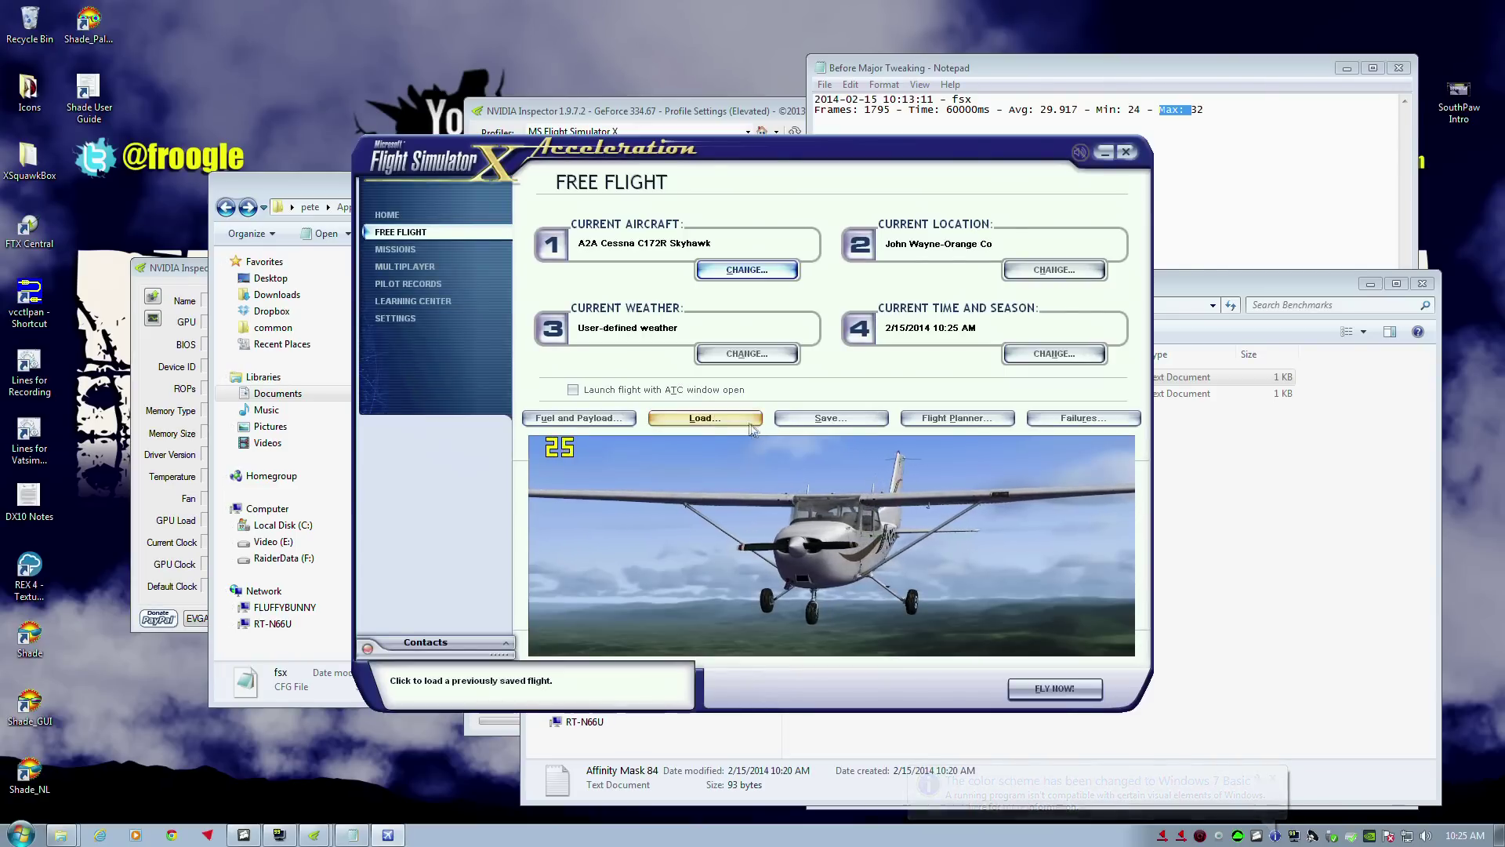
{"action": "left_click", "coordinate": [705, 418]}
{"action": "left_click", "coordinate": [648, 324]}
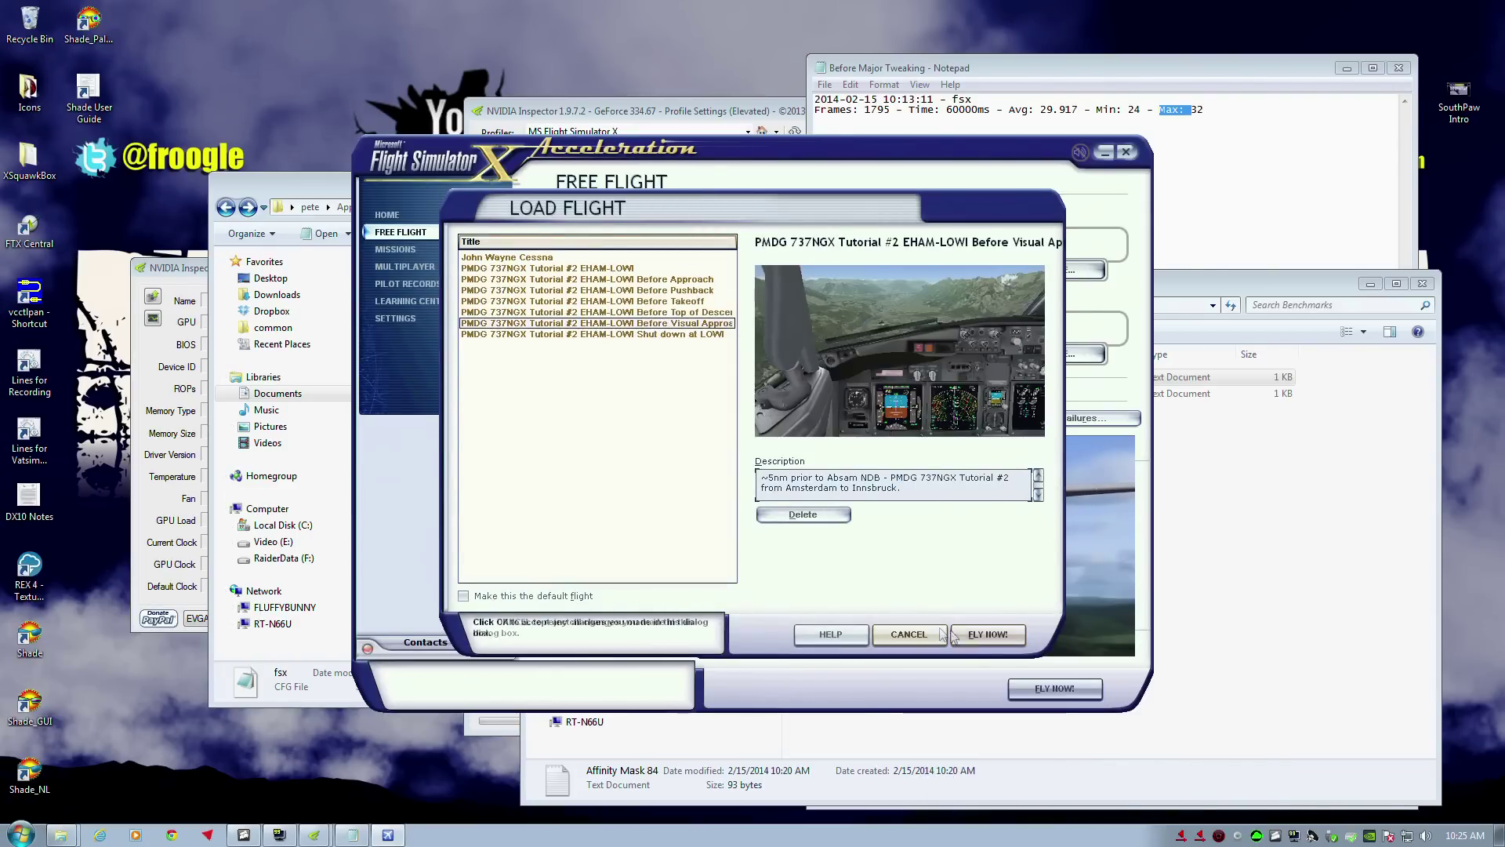
{"action": "left_click", "coordinate": [978, 633]}
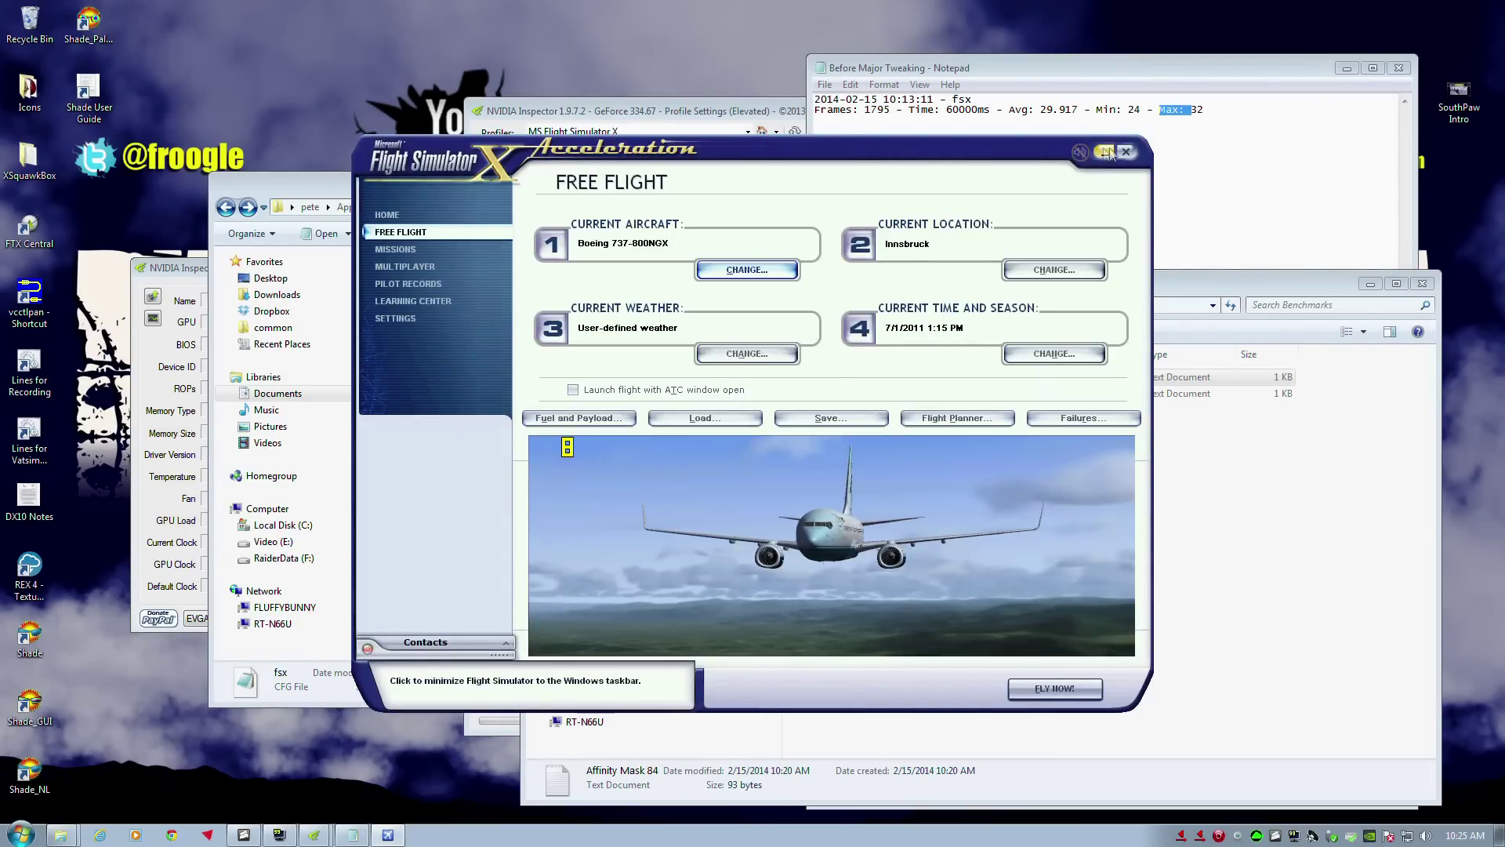
{"action": "left_click", "coordinate": [1126, 153]}
{"action": "left_click", "coordinate": [704, 468]}
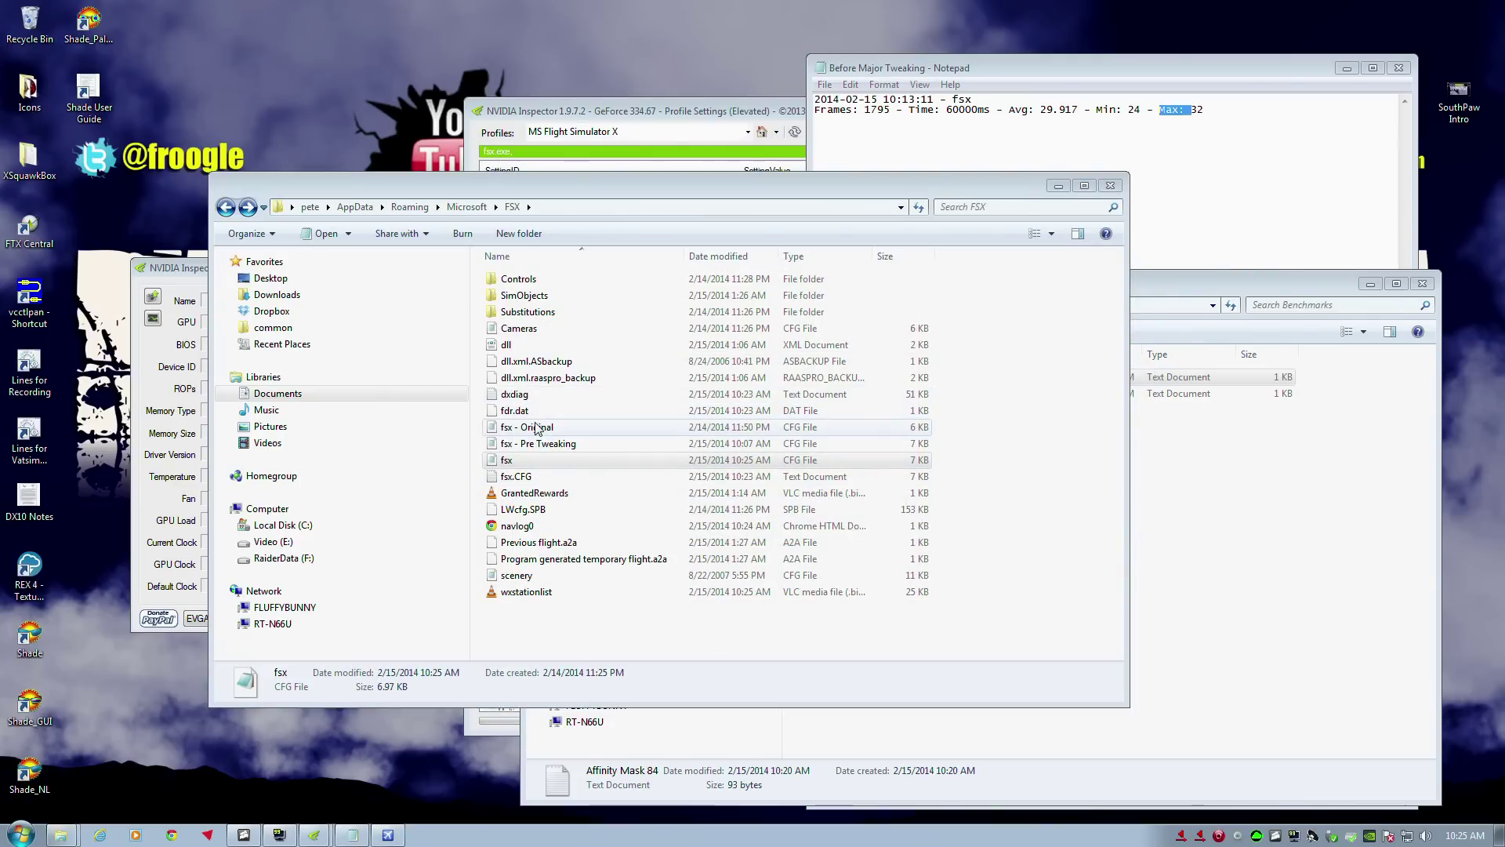
- Remove the [BUFFERPOOLS] section with UsePools=0 from the fsx config file, and save and close it
{"action": "left_click", "coordinate": [543, 460]}
{"action": "double_click", "coordinate": [543, 460]}
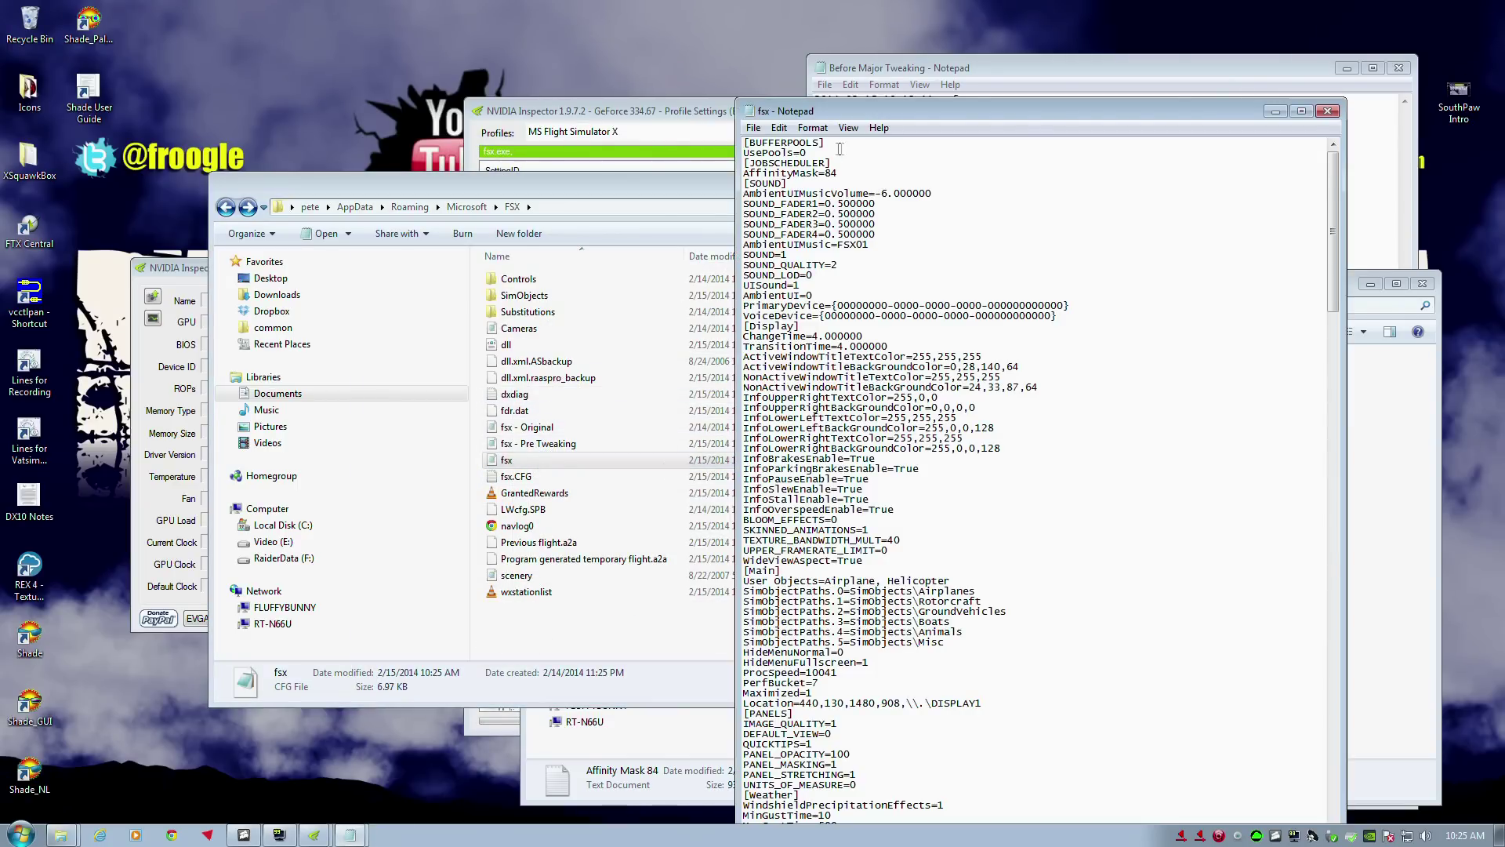
{"action": "left_click_drag", "start_coordinate": [800, 153], "coordinate": [637, 131]}
{"action": "key", "text": "Delete"}
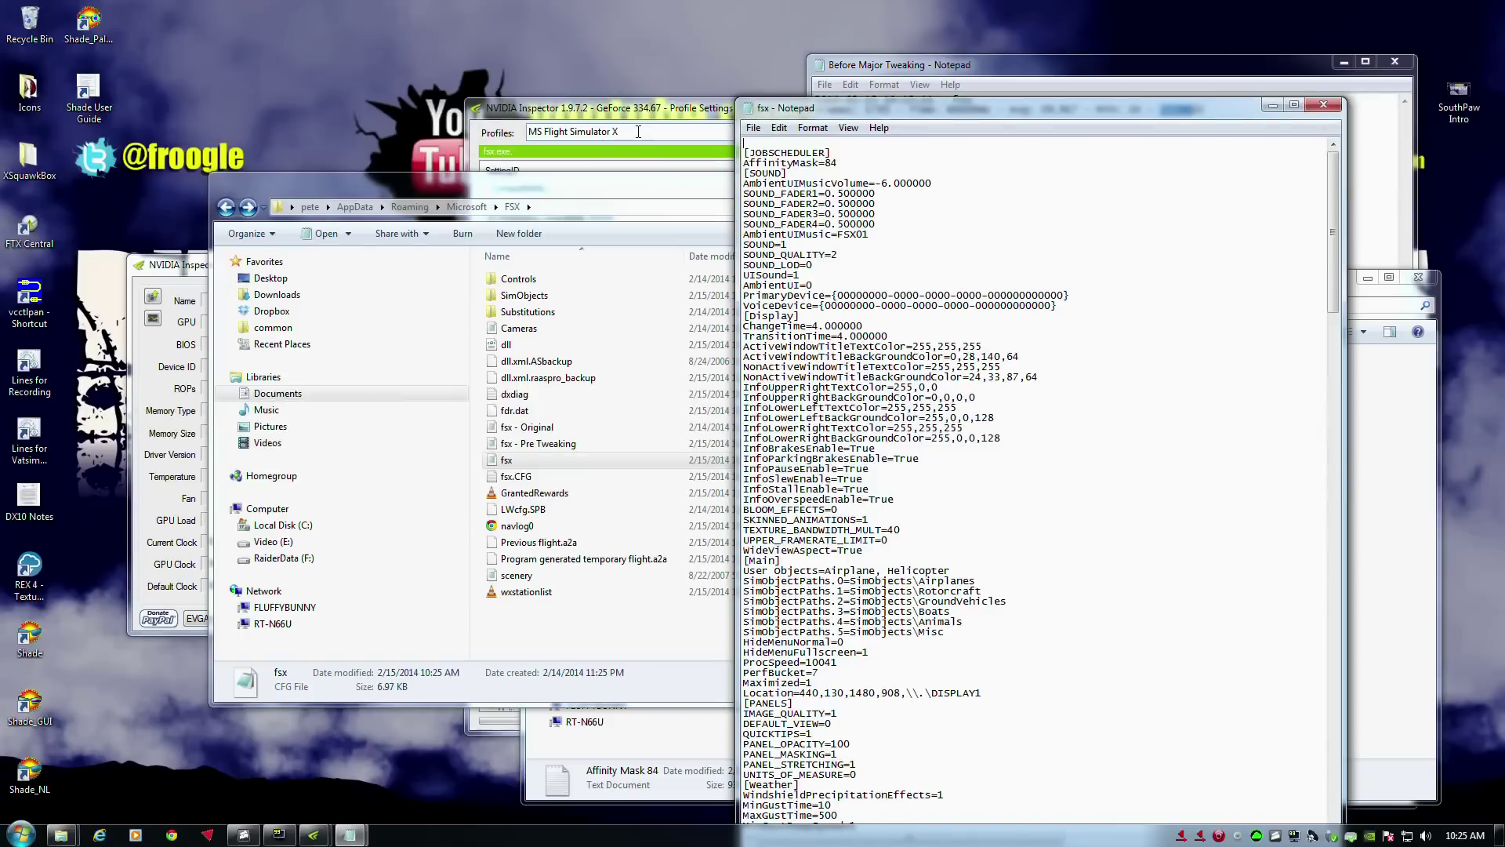
{"action": "key", "text": "BackSpace"}
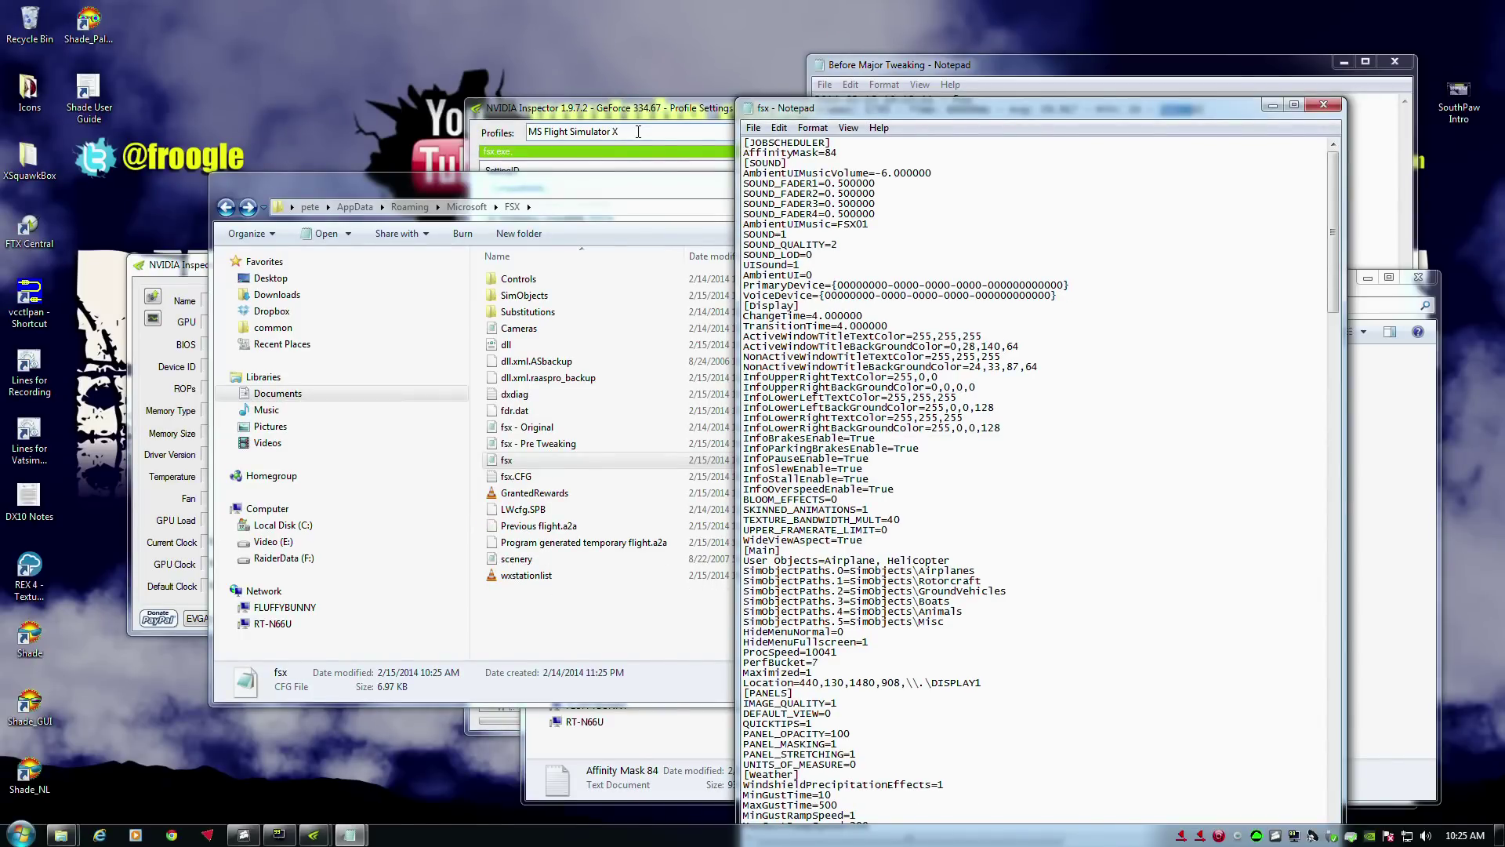
{"action": "key", "text": "ctrl+s"}
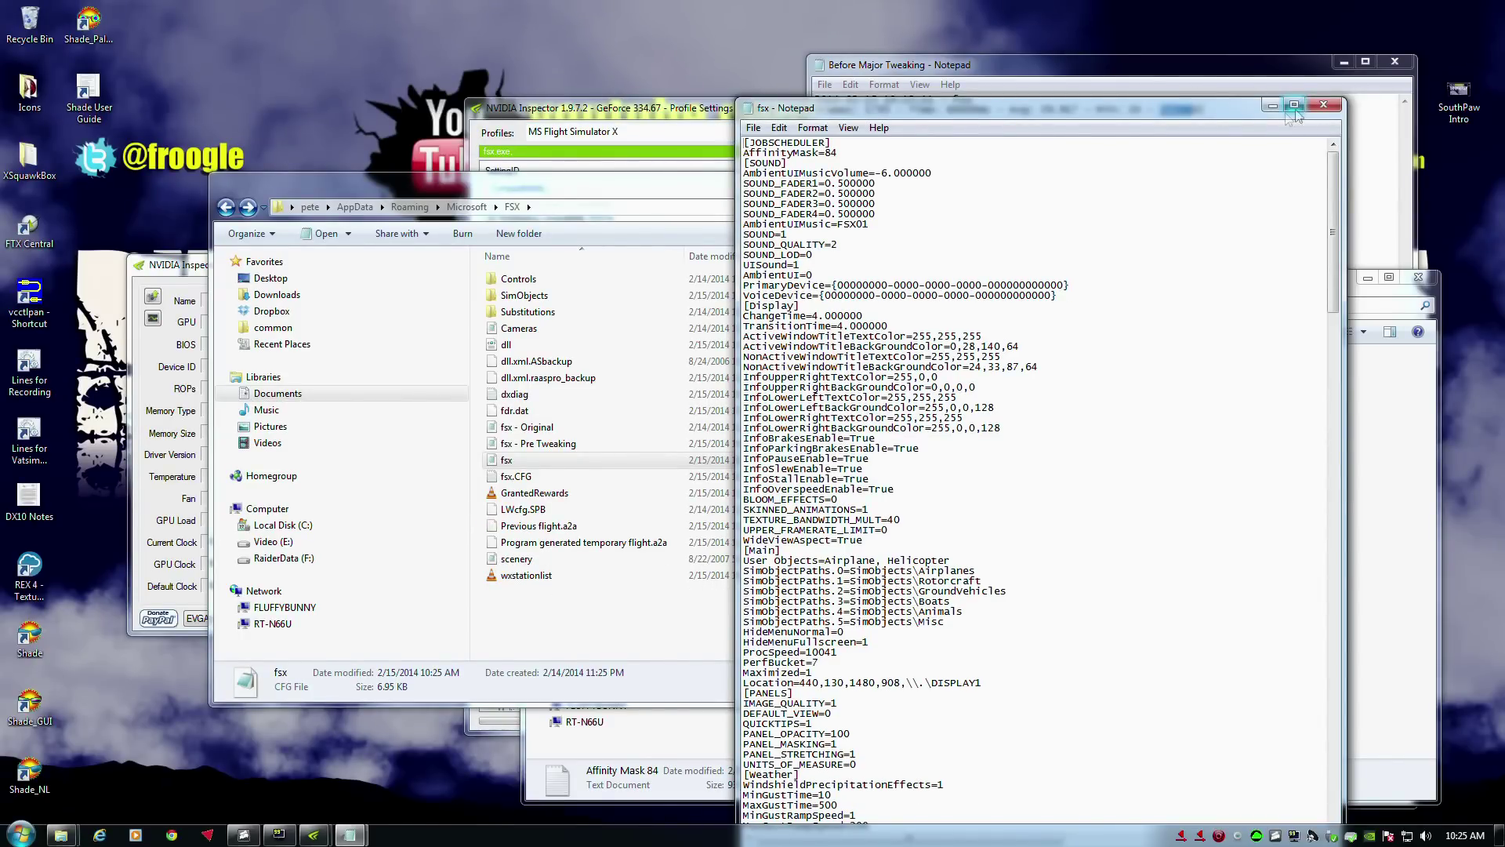
{"action": "left_click", "coordinate": [1322, 109]}
- Run Flight Simulator X with the saved 737NGX flight again, and exit it, closing the fatal error dialog
{"action": "left_click", "coordinate": [21, 835]}
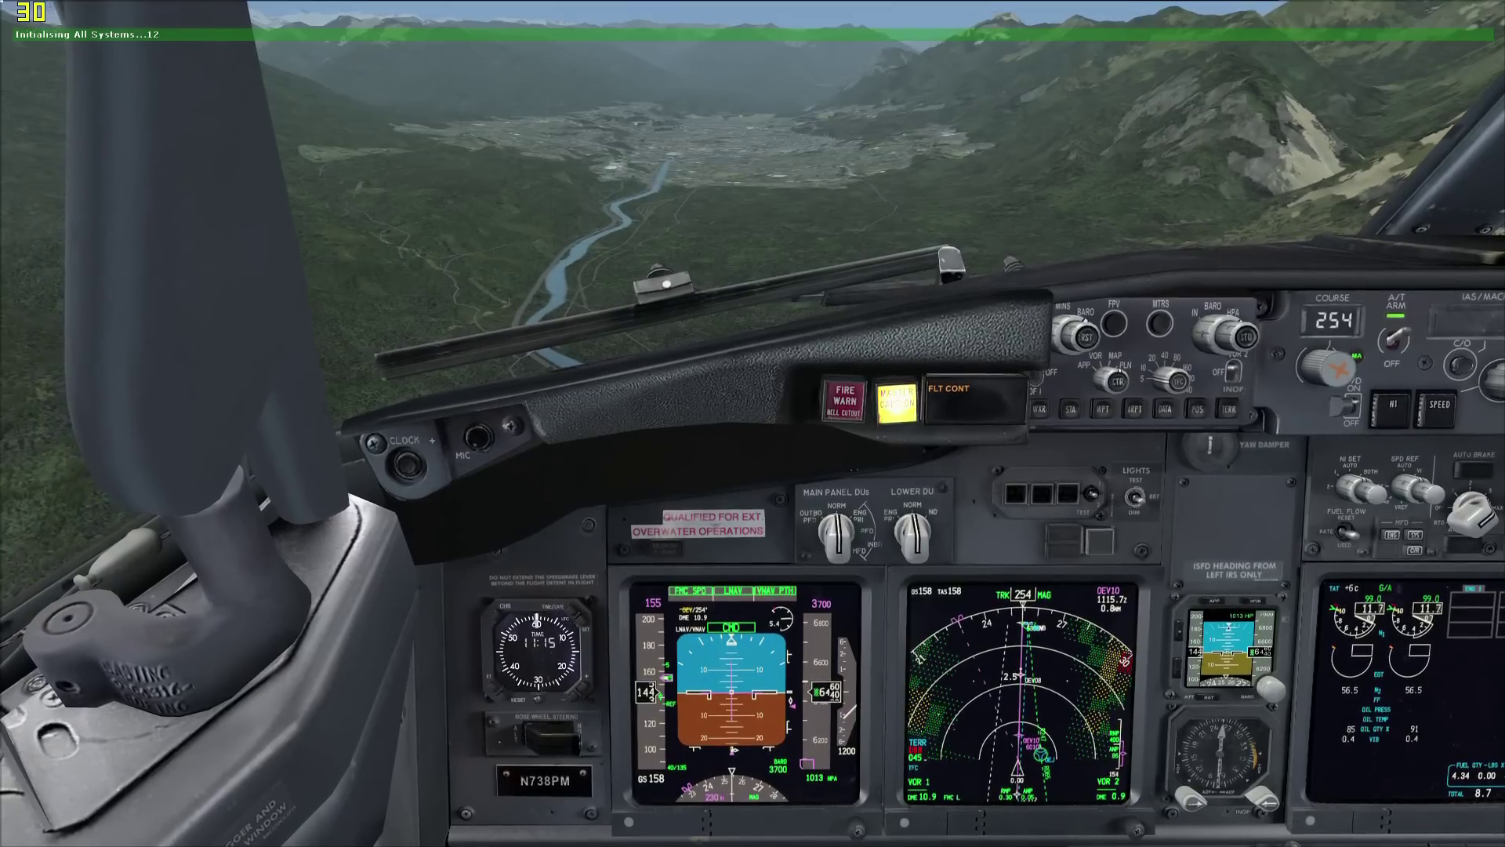
{"action": "key", "text": "Escape"}
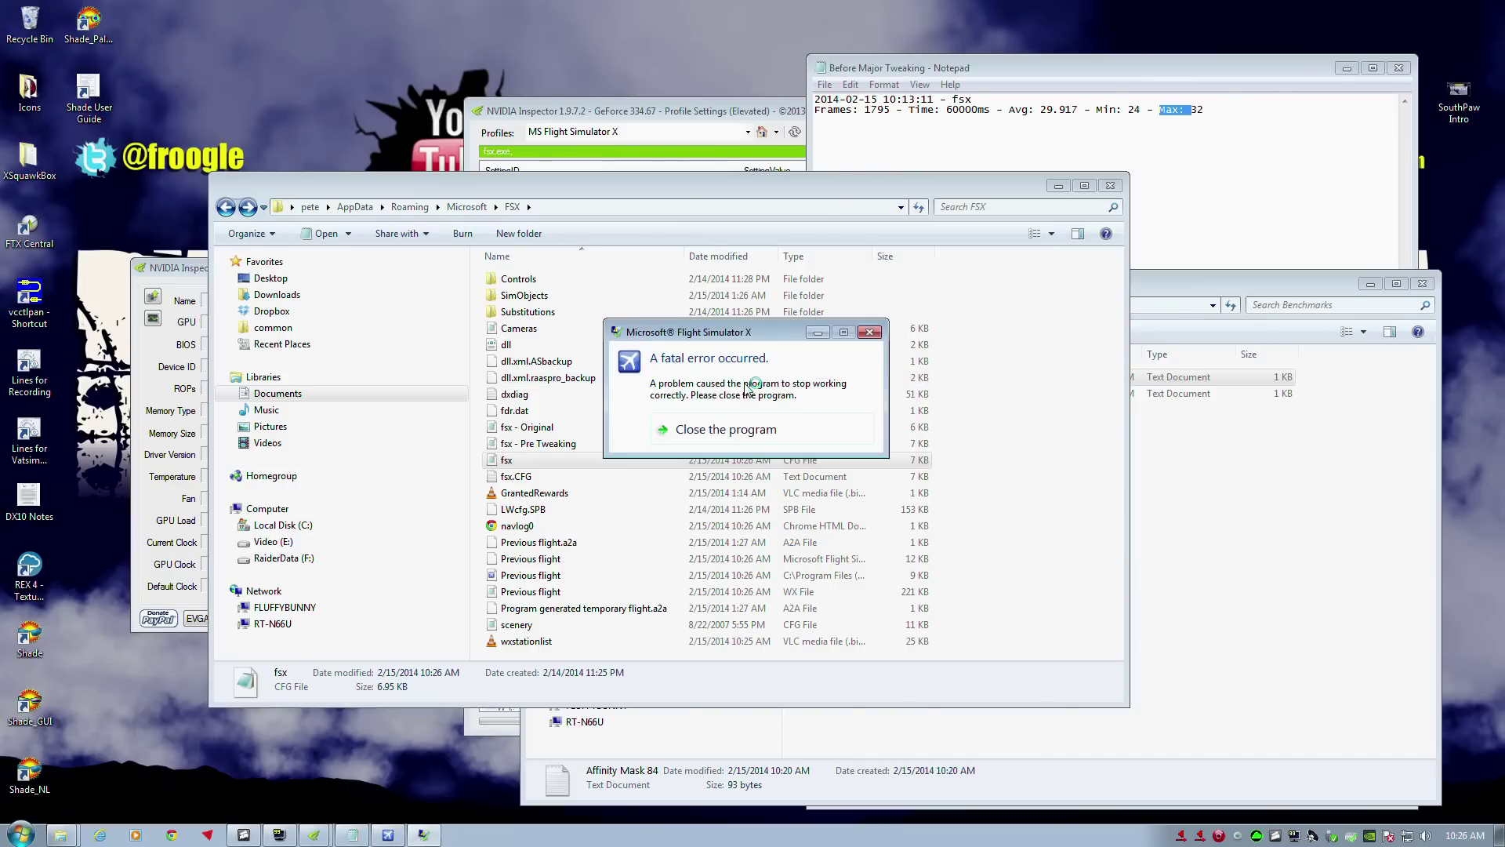
{"action": "left_click", "coordinate": [869, 331]}
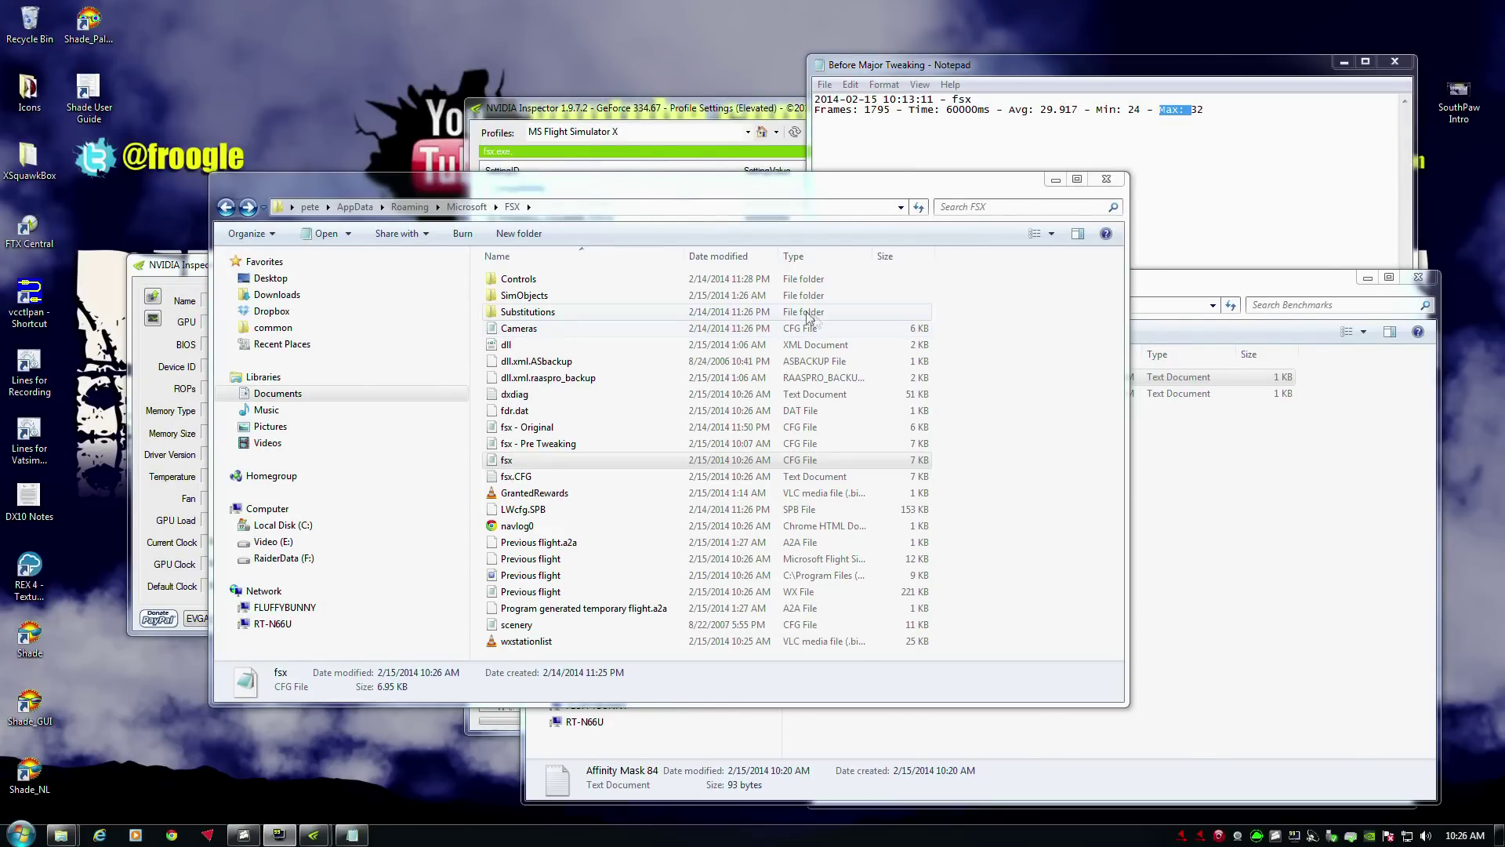
- Highlight the average, minimum and maximum frame rates in the "Before Major Tweaking" log, and select the fsx CFG file
{"action": "left_click", "coordinate": [937, 110]}
{"action": "left_click_drag", "start_coordinate": [978, 110], "coordinate": [1195, 106]}
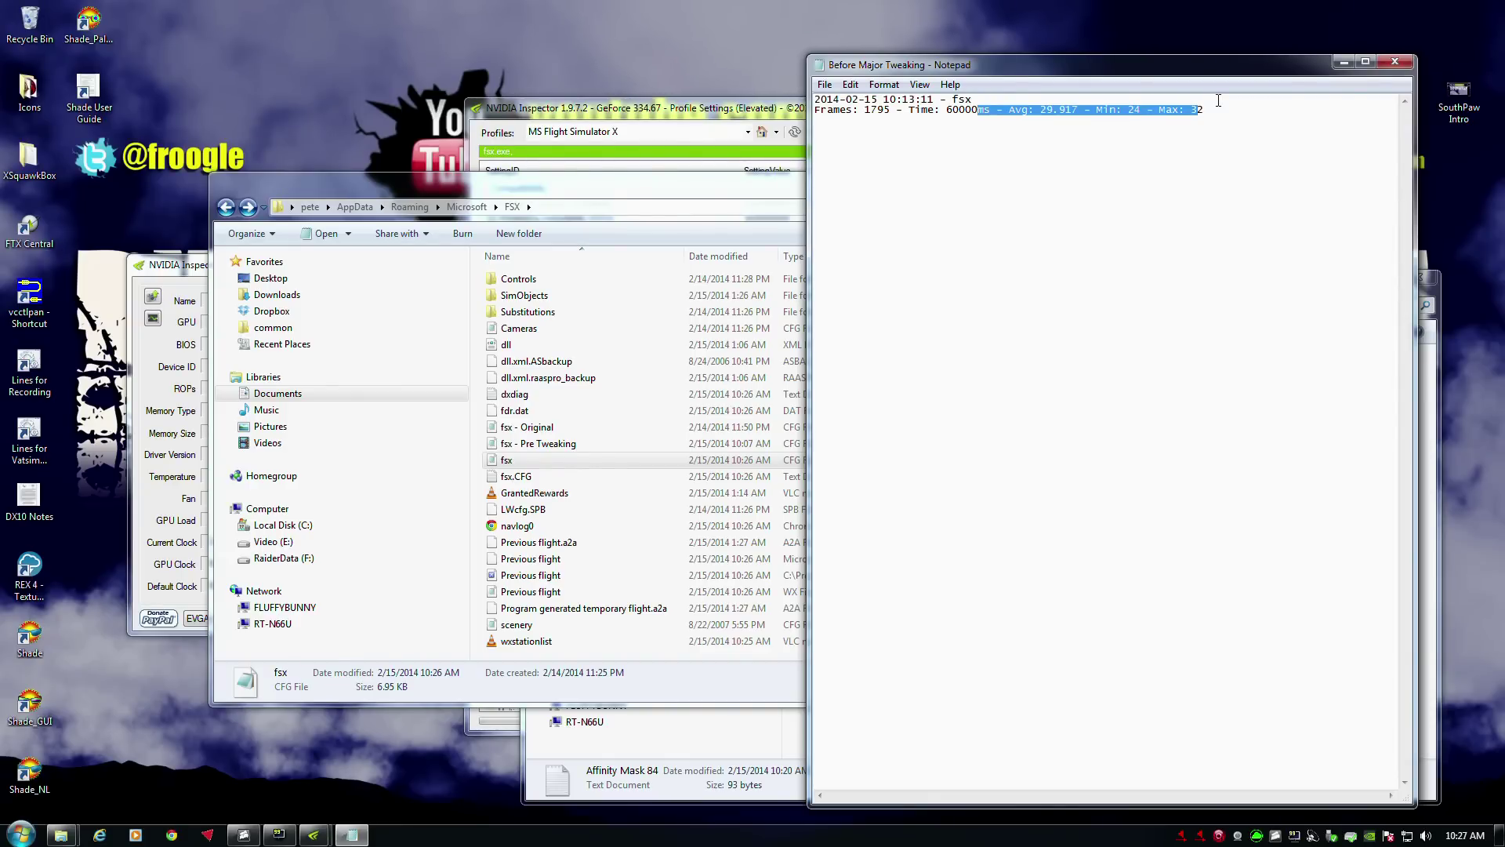
{"action": "left_click", "coordinate": [506, 460]}
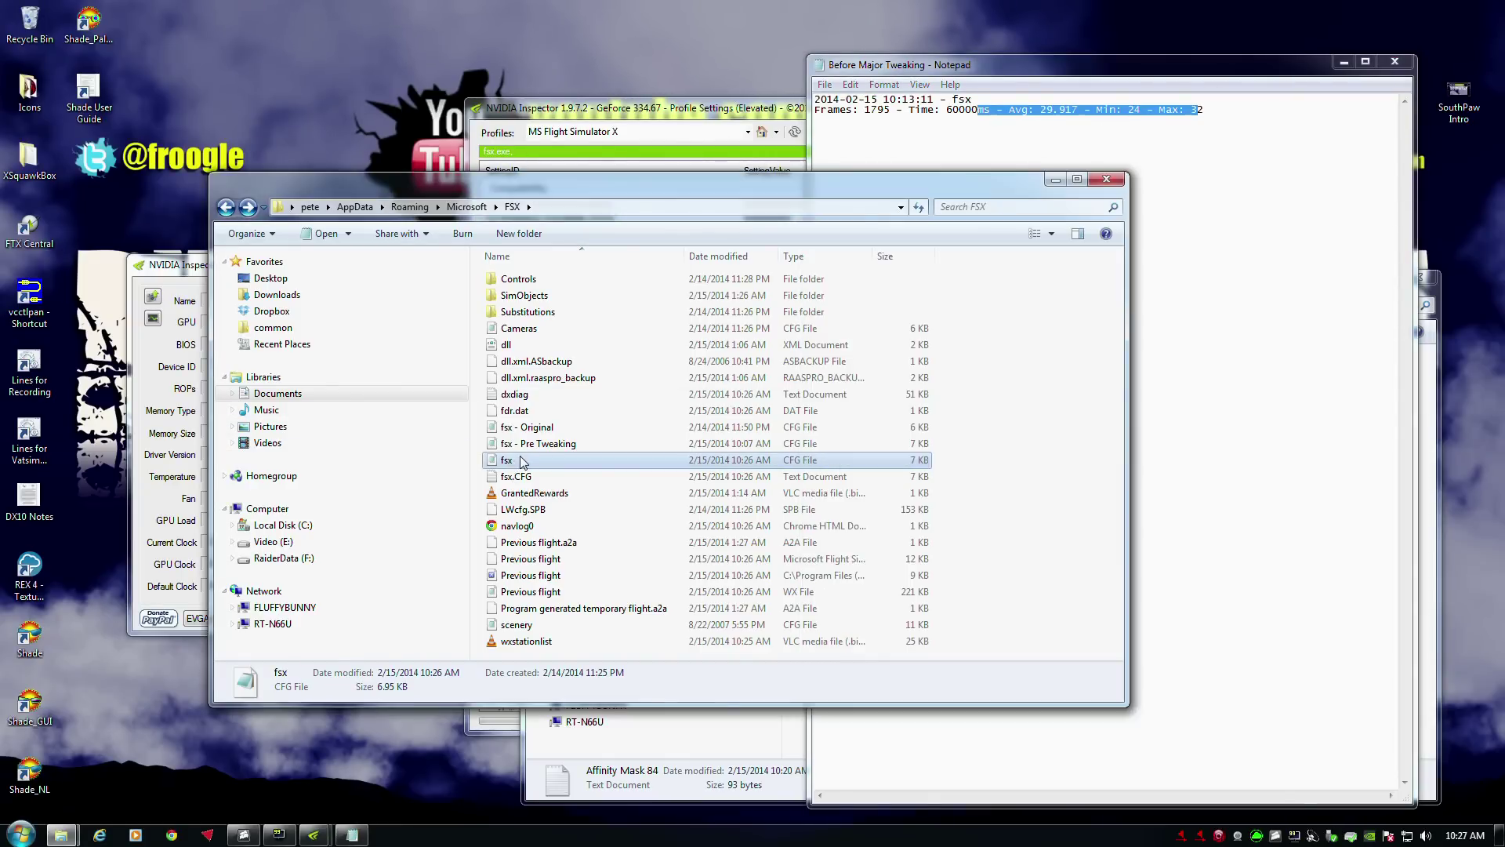